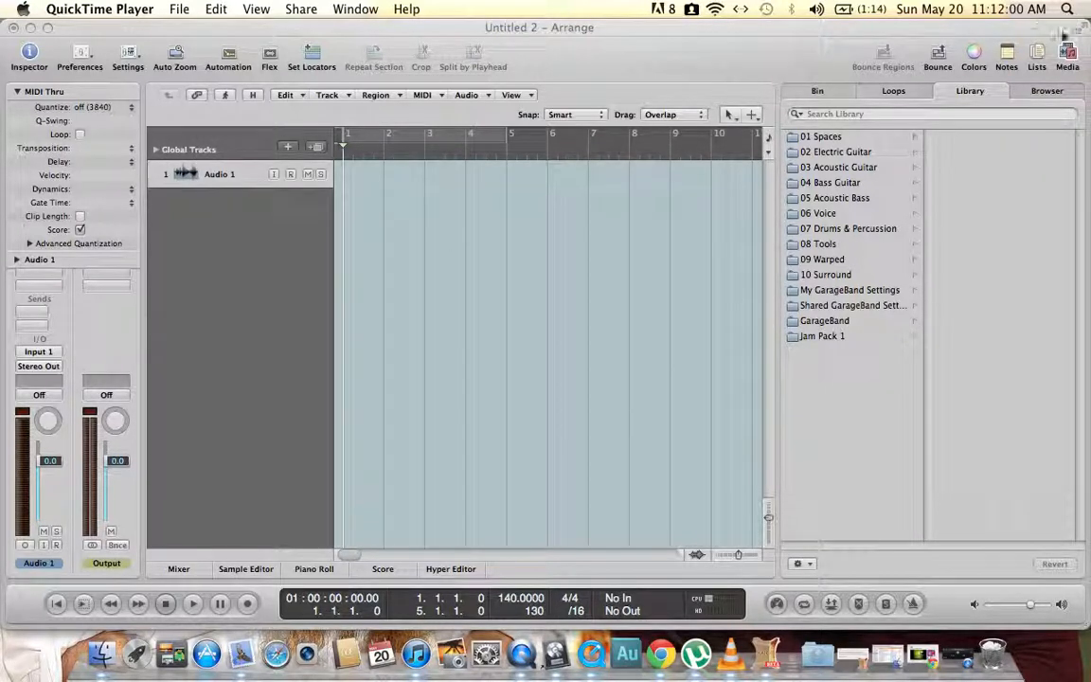
# Browse from the home folder through Desktop and Sounds for Logic to ACID_WAV, DD_05_70bpm_Am, and open Drum_Kit_Deconstructed
pyautogui.click(1057, 92)
pyautogui.click(995, 113)
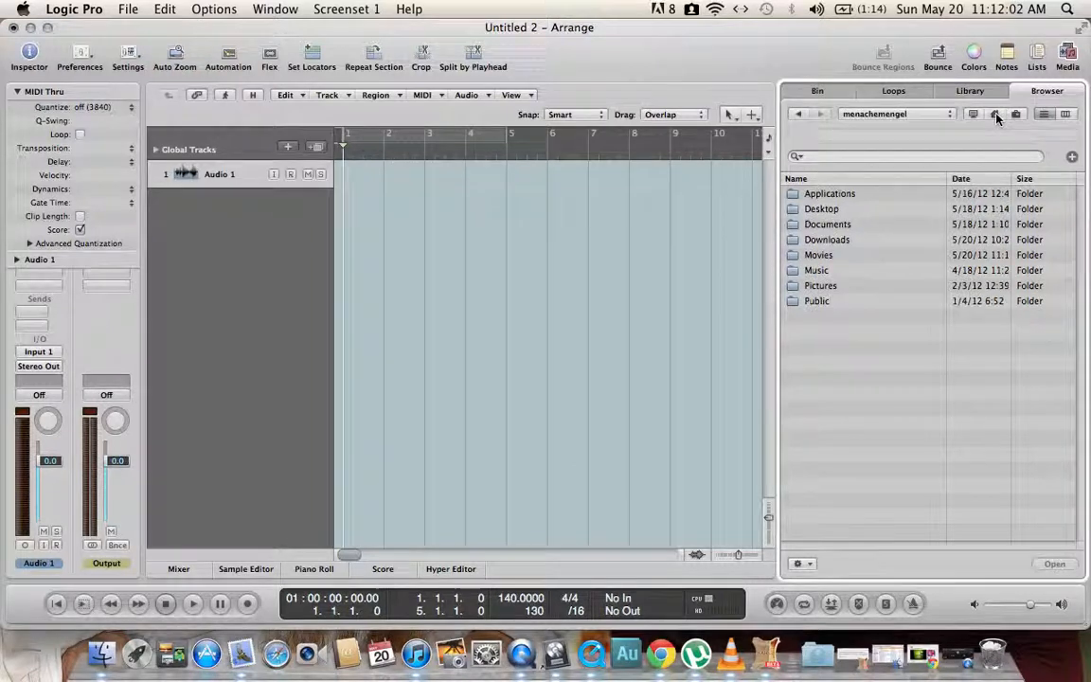
pyautogui.doubleClick(823, 209)
pyautogui.doubleClick(847, 424)
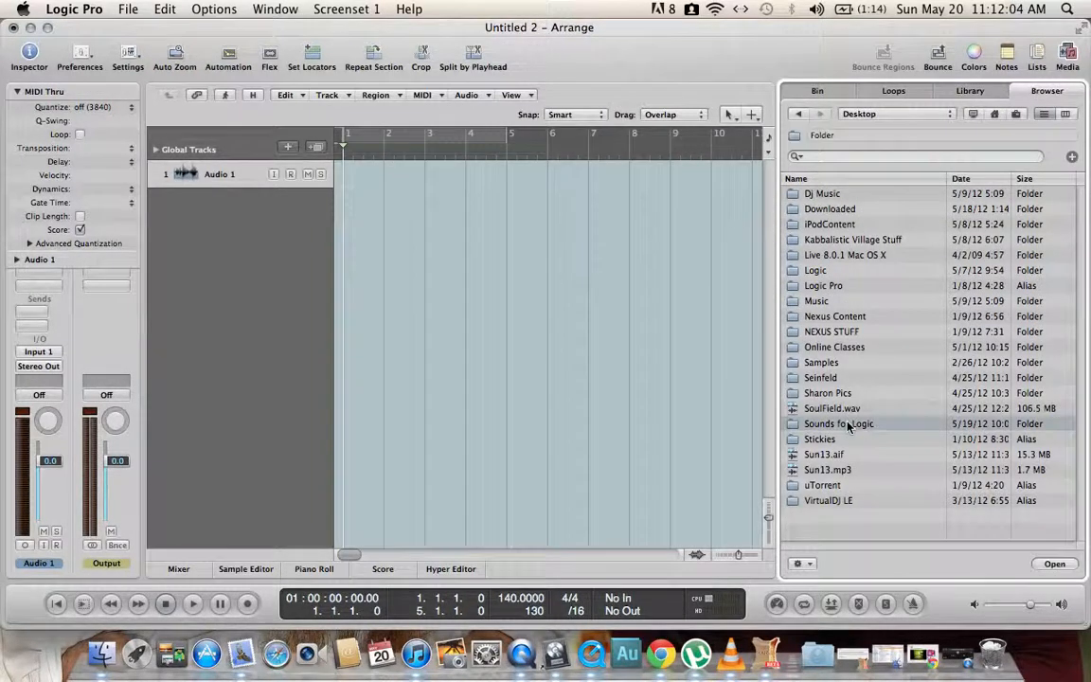
pyautogui.doubleClick(834, 301)
pyautogui.doubleClick(874, 224)
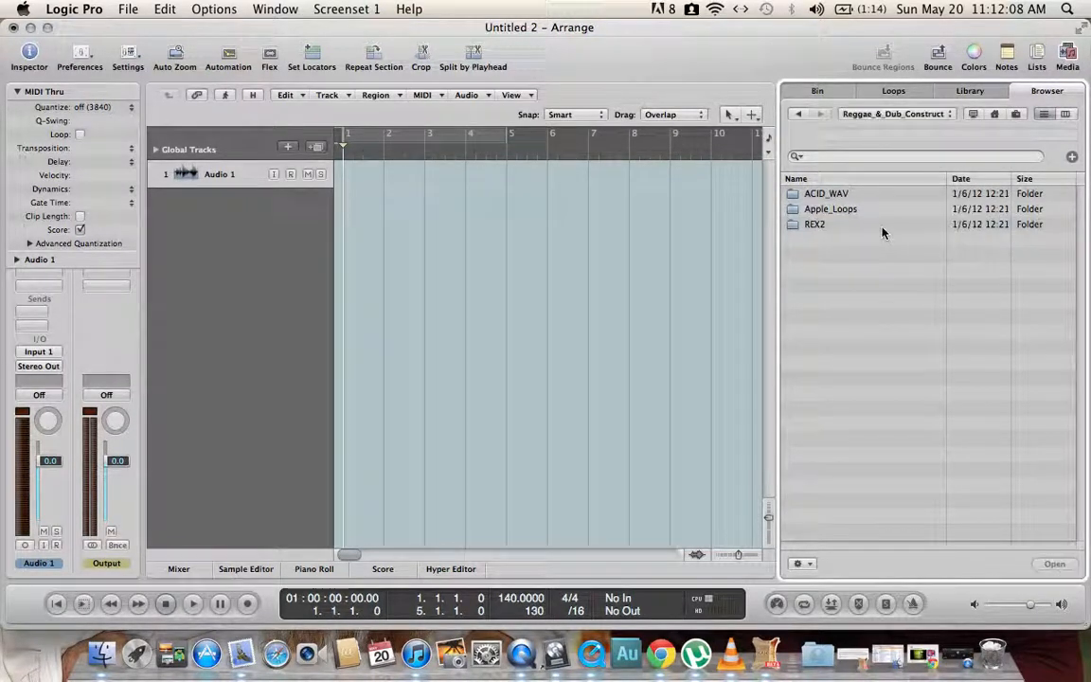
pyautogui.doubleClick(864, 204)
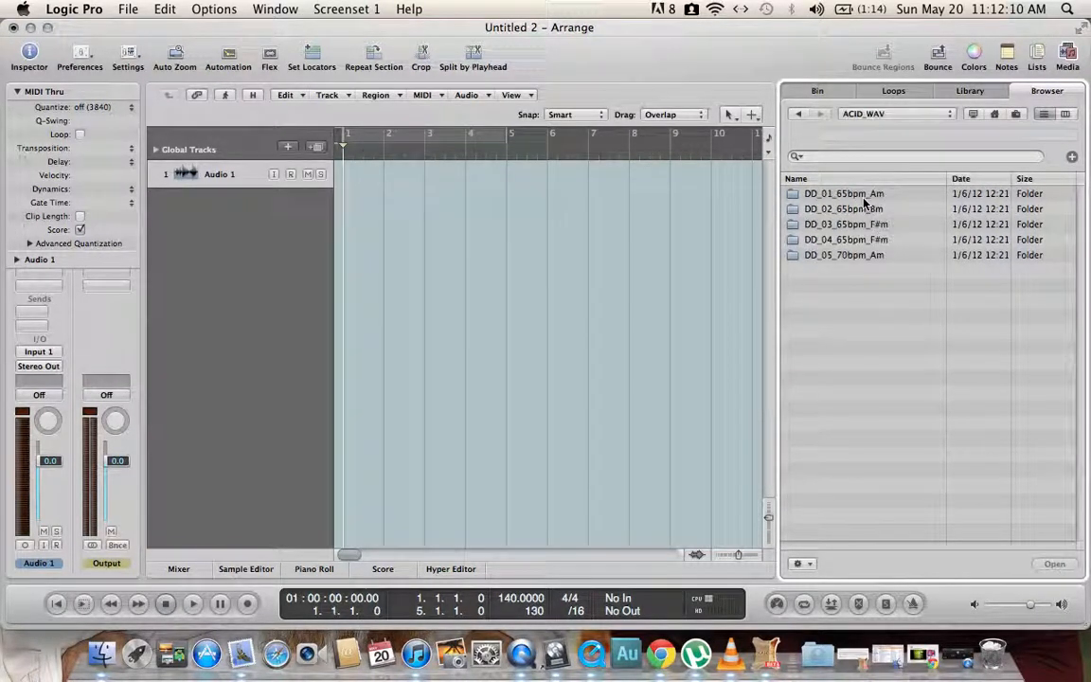
pyautogui.doubleClick(843, 254)
pyautogui.doubleClick(865, 210)
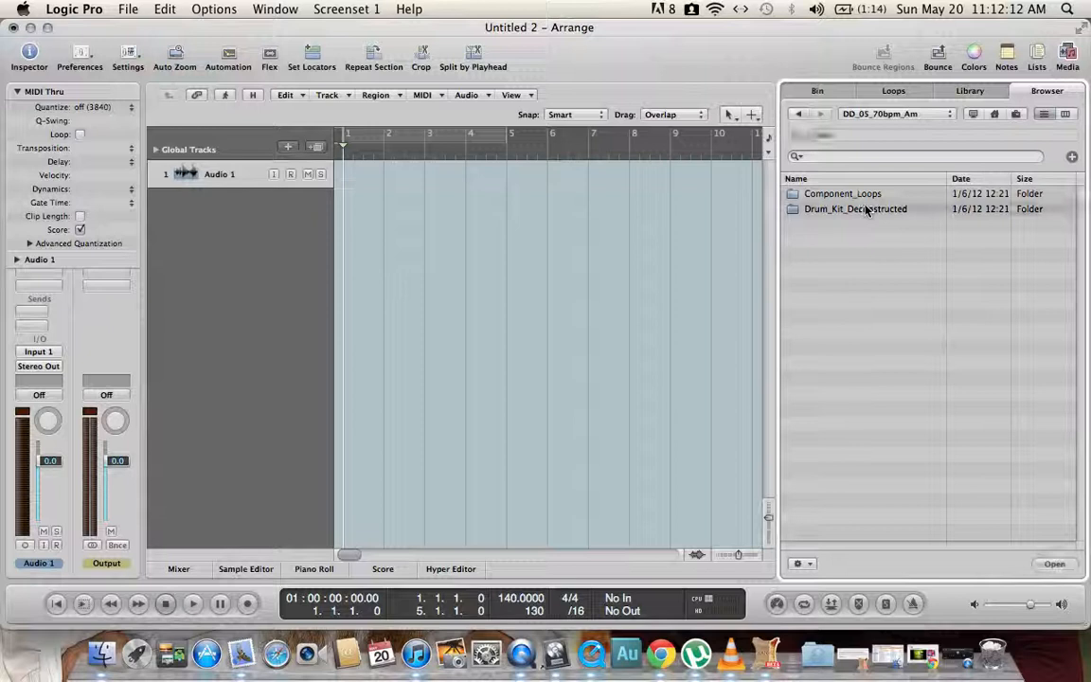
# Audition the DD05_Drum Mix_70bpm.wav file in the browser with the system volume raised, and stop the preview
pyautogui.click(867, 195)
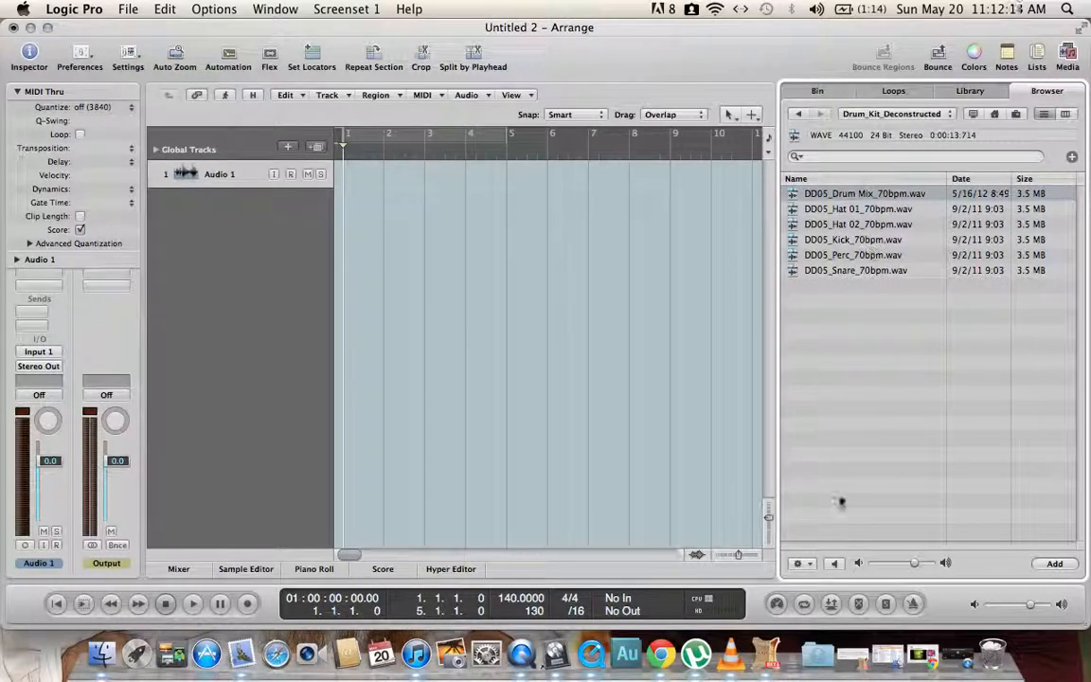
pyautogui.click(834, 562)
pyautogui.press('XF86AudioRaiseVolume')
pyautogui.press('XF86AudioRaiseVolume')
pyautogui.press('XF86AudioRaiseVolume')
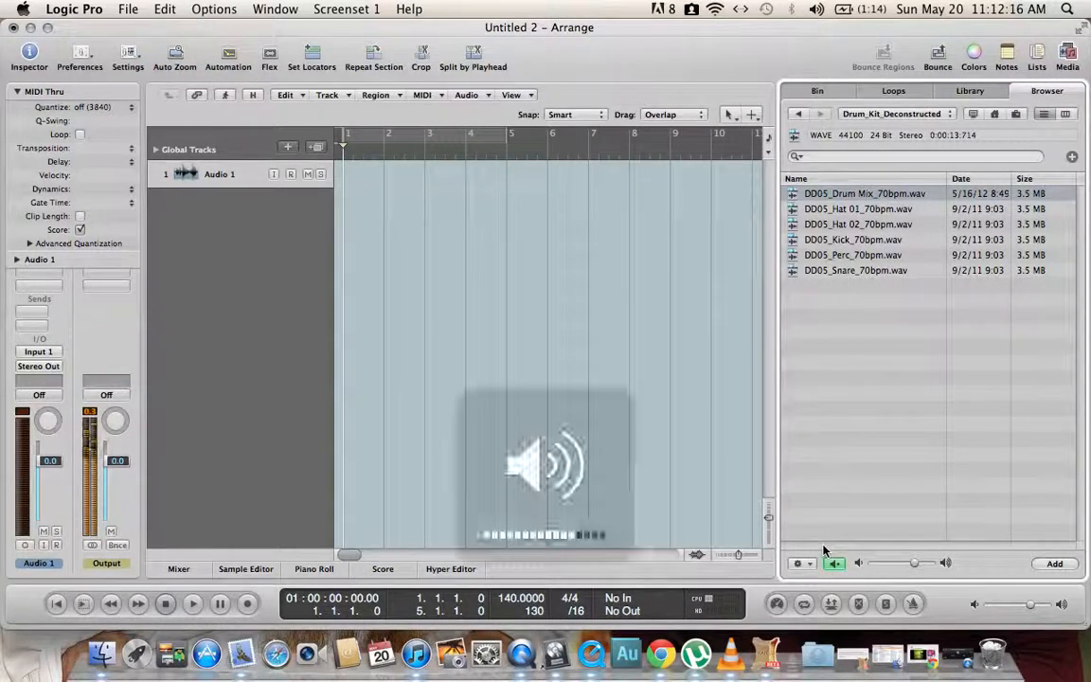
pyautogui.click(834, 563)
# Place DD05_Drum Mix_70bpm.wav on audio track 1 at bar 1 and briefly play the arrangement
pyautogui.moveTo(884, 197); pyautogui.dragTo(357, 183)
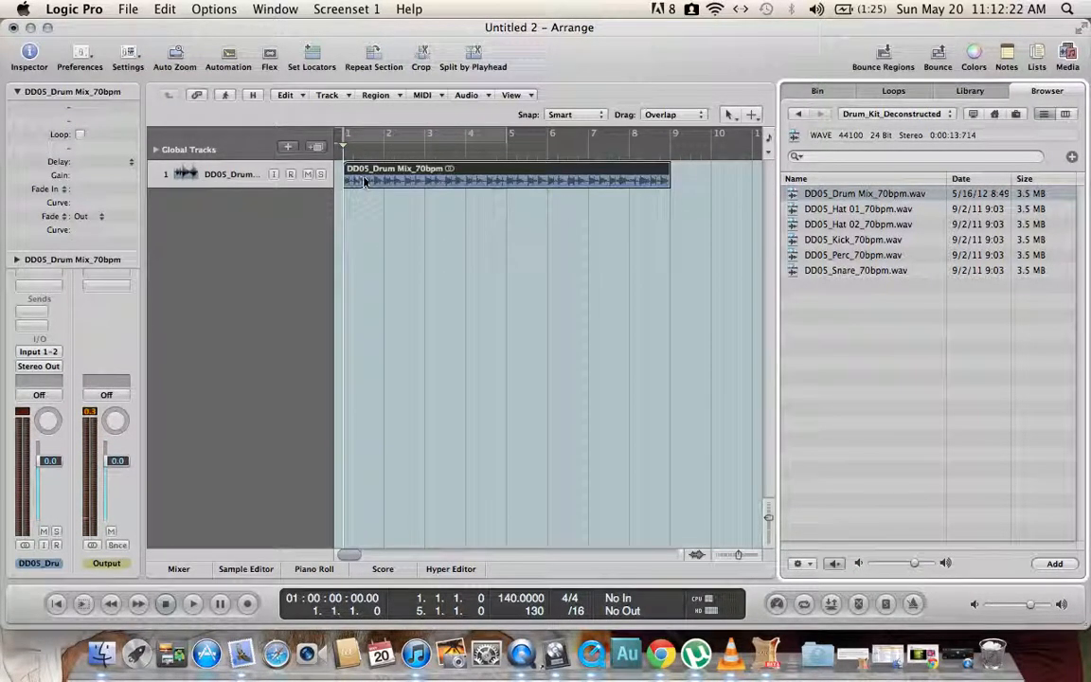
pyautogui.click(193, 603)
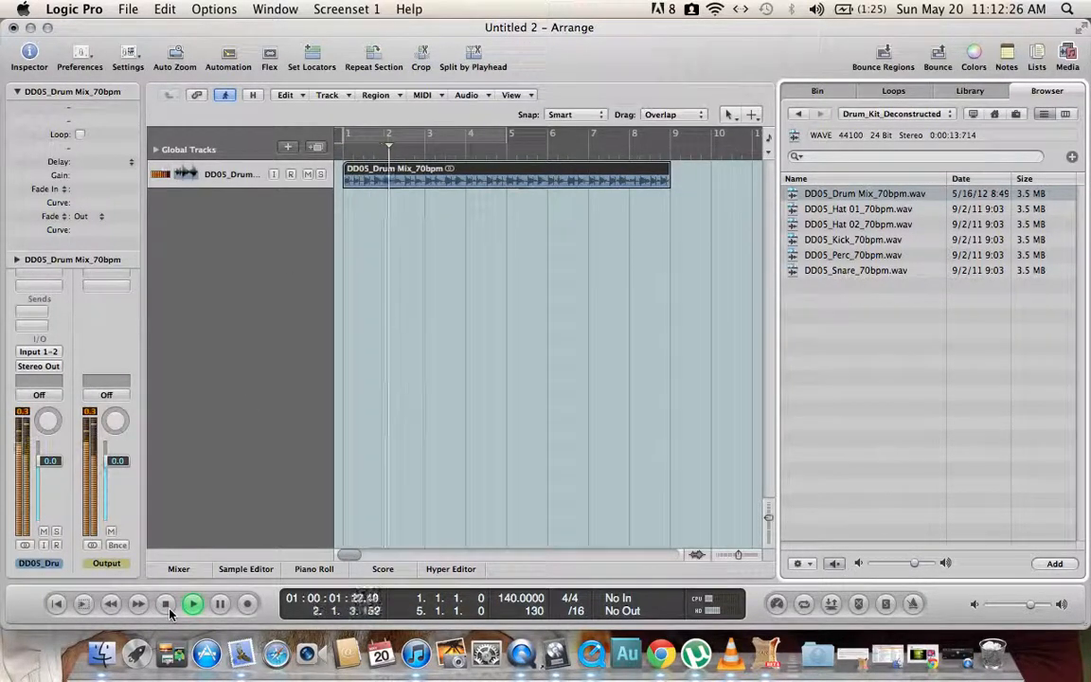
pyautogui.click(170, 610)
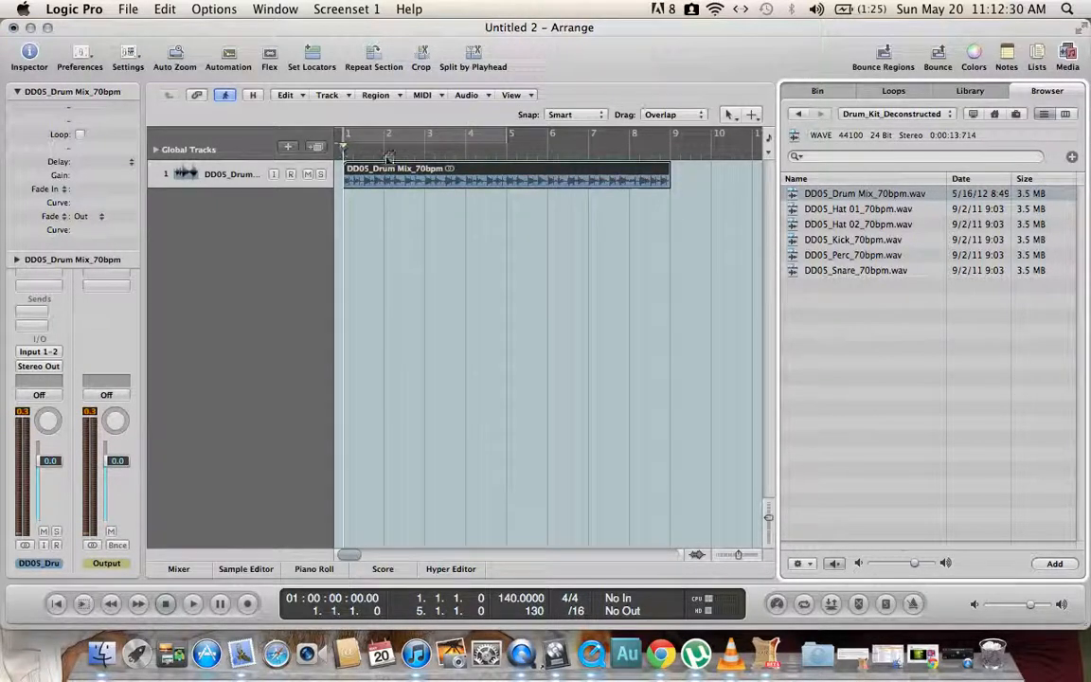
# Create one new software instrument track with output 1-2
pyautogui.click(288, 148)
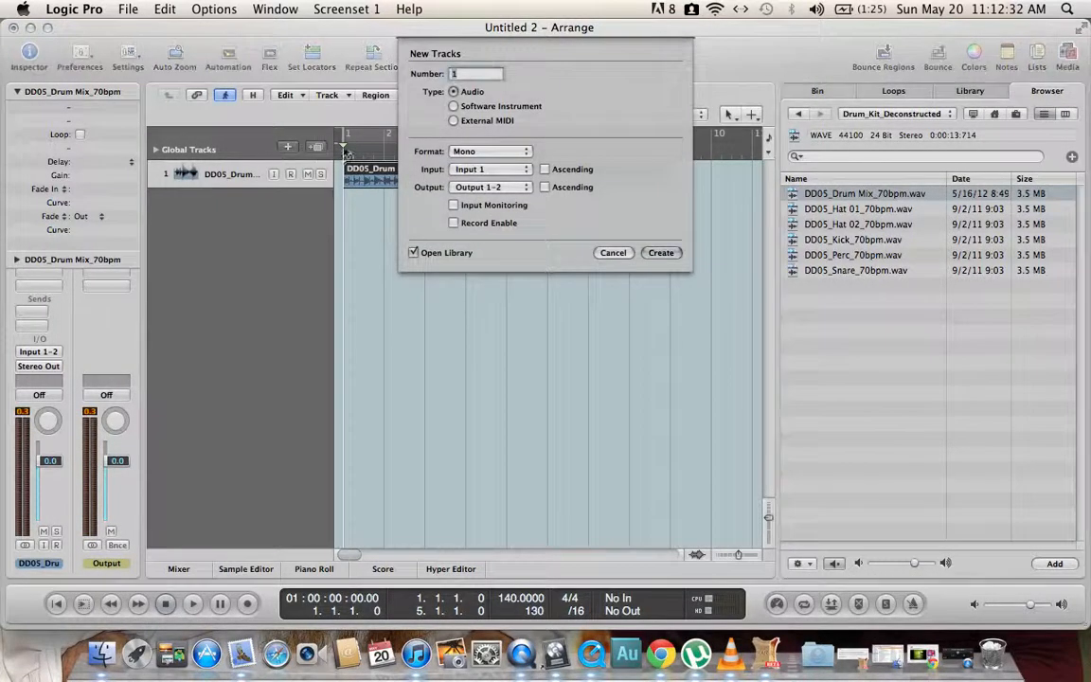
pyautogui.click(454, 106)
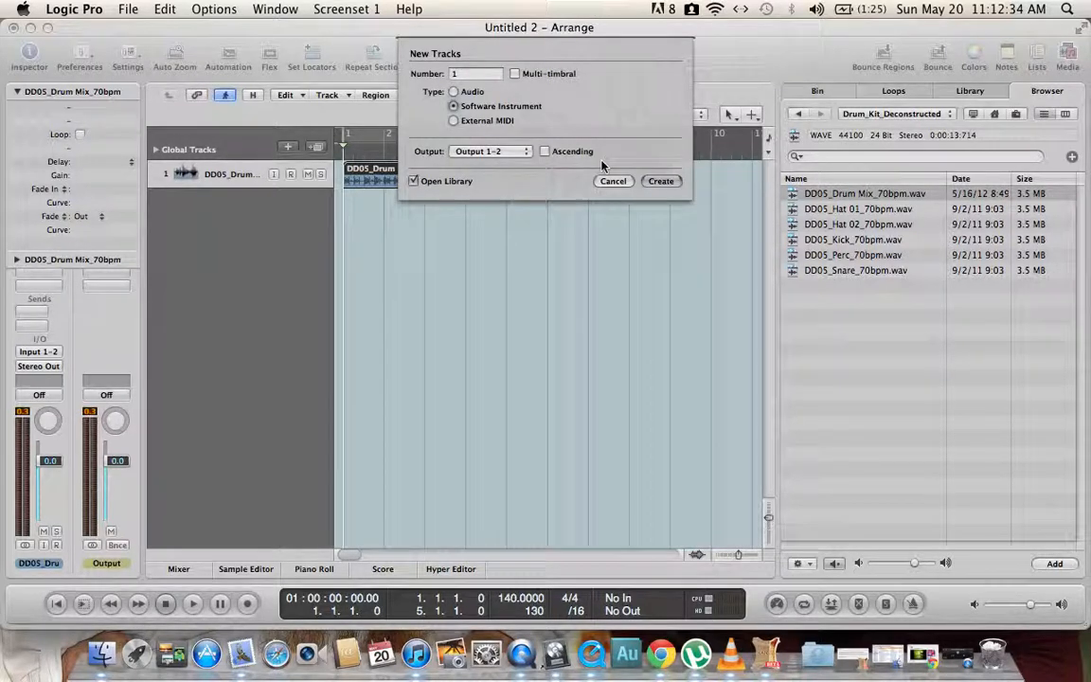
pyautogui.click(661, 181)
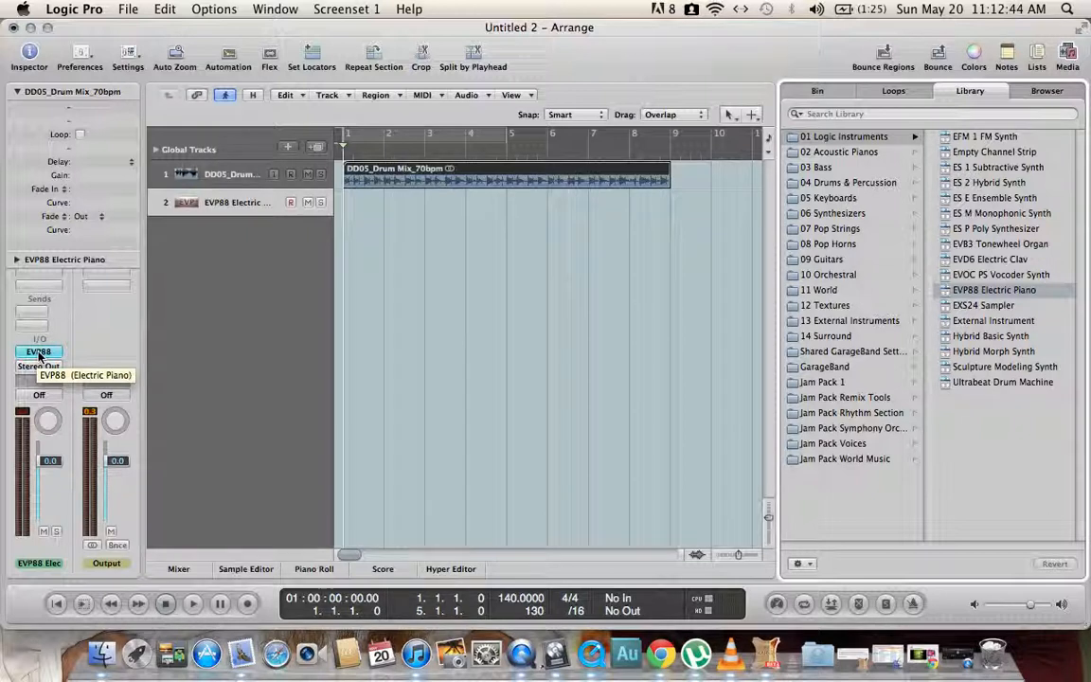
# Show the Caps Lock Keyboard, move it over the lower arrange area, and play test chords on the EVP88 Electric Piano with the system volume raised
pyautogui.press('capslock')
pyautogui.moveTo(246, 381); pyautogui.dragTo(646, 420)
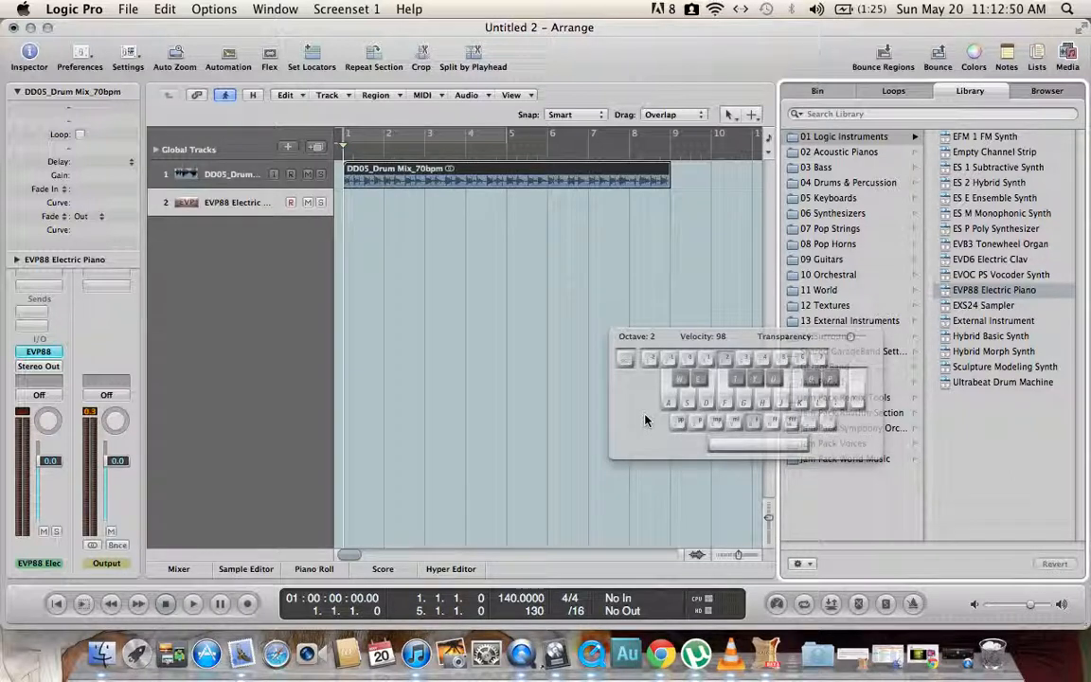
pyautogui.hotkey('d', 'g', 'j')
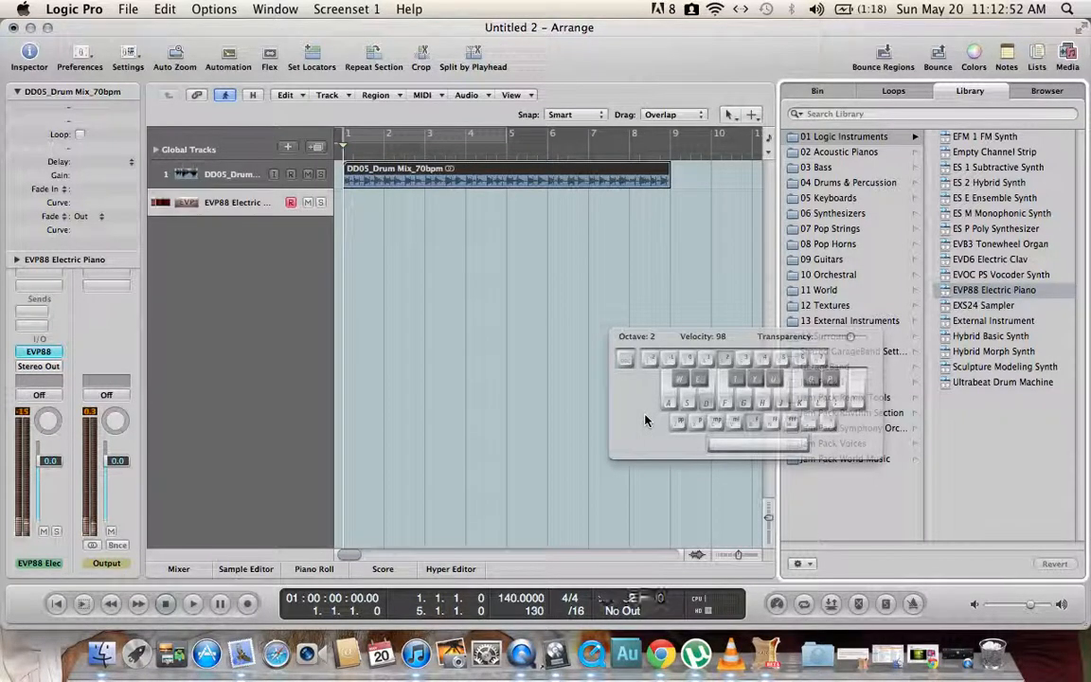
pyautogui.press('XF86AudioRaiseVolume')
pyautogui.press('XF86AudioRaiseVolume')
pyautogui.hotkey('s', 'f', 'h')
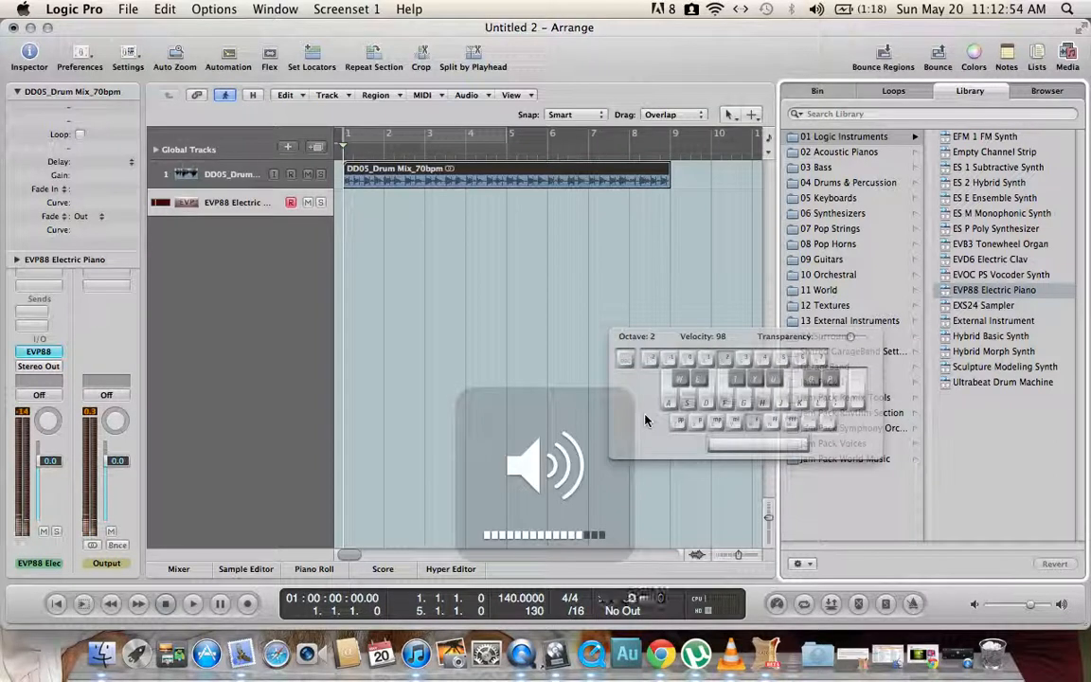
pyautogui.hotkey('a', 'd', 'g')
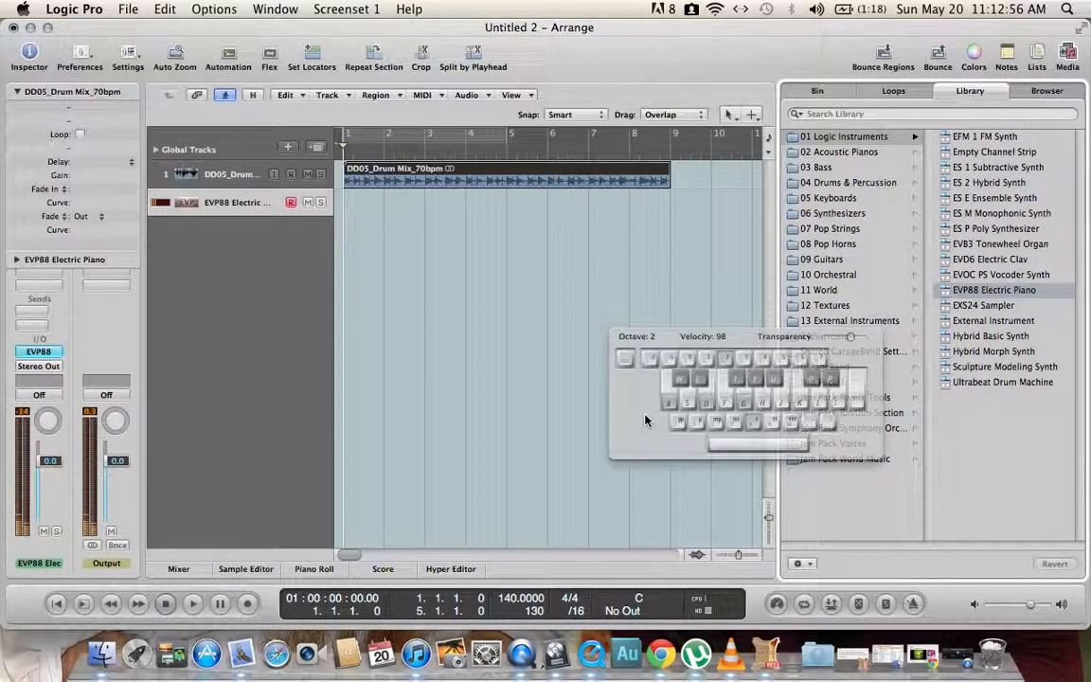
pyautogui.hotkey('s', 'f', 'h')
pyautogui.hotkey('s', 'f', 'h')
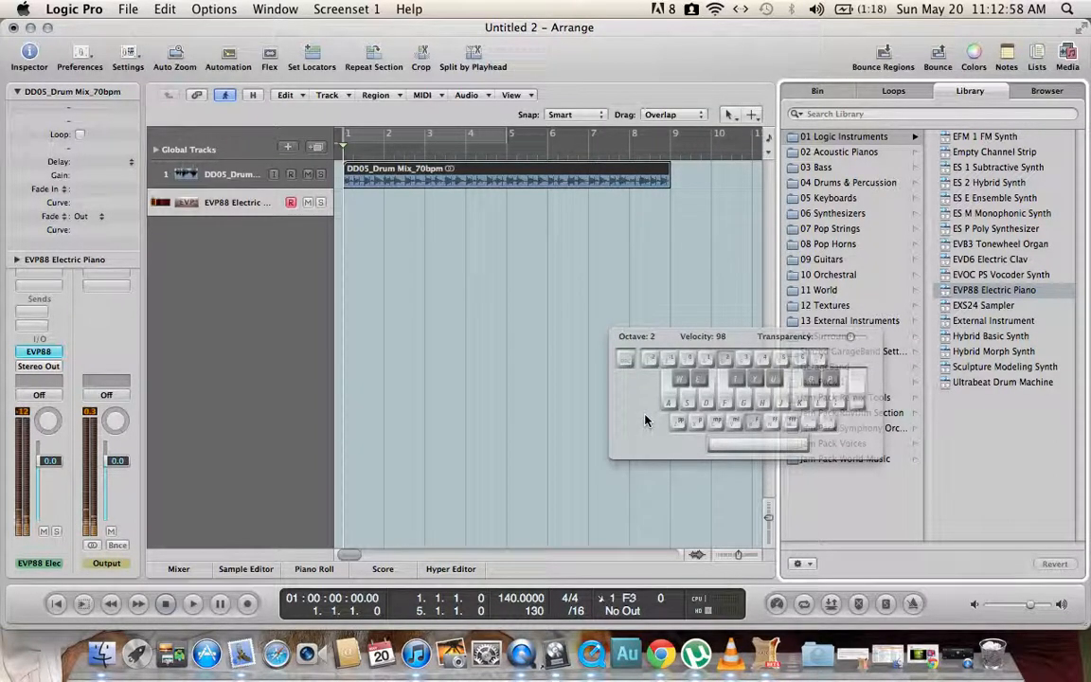
pyautogui.hotkey('s', 'f', 'h')
pyautogui.press('s')
pyautogui.press('a')
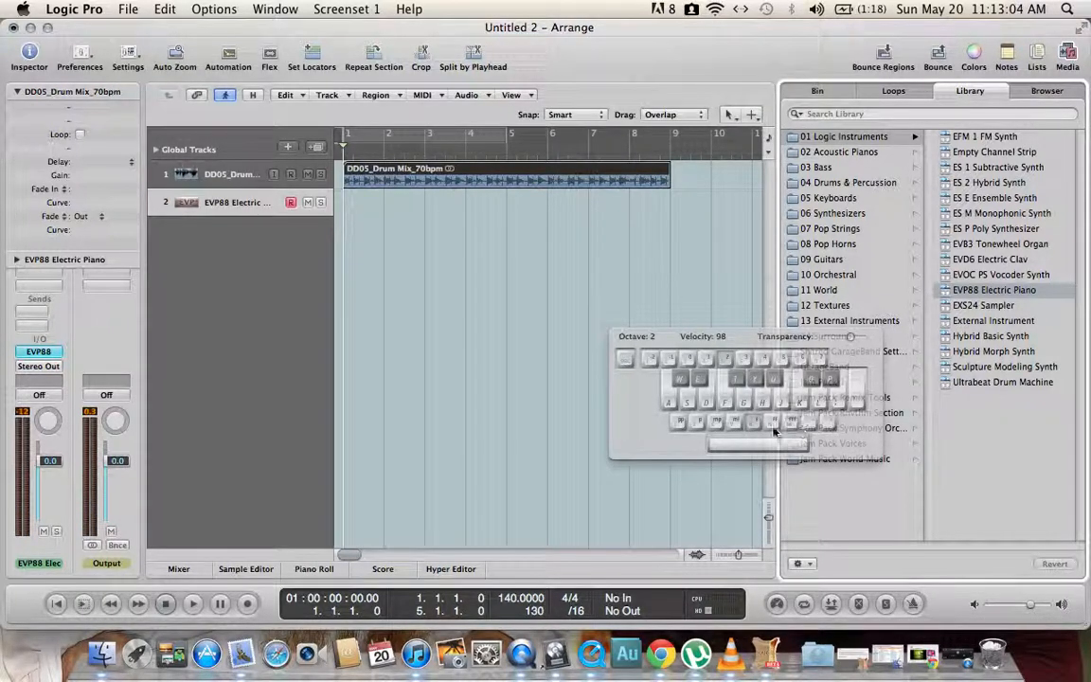
# Set the Caps Lock Keyboard's velocity to 127 with a test note, and make the keyboard fully opaque
pyautogui.press('n')
pyautogui.press('m')
pyautogui.press('m')
pyautogui.press('g')
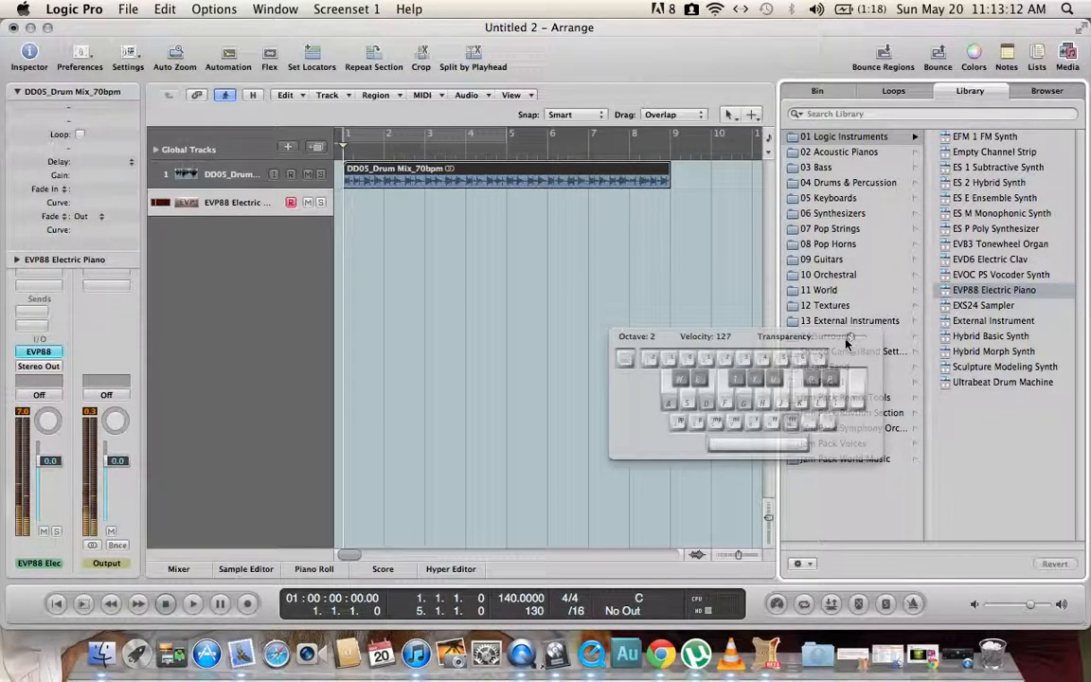
pyautogui.moveTo(851, 339)
pyautogui.mouseDown()
pyautogui.moveTo(814, 341)
pyautogui.moveTo(861, 337)
pyautogui.mouseUp()
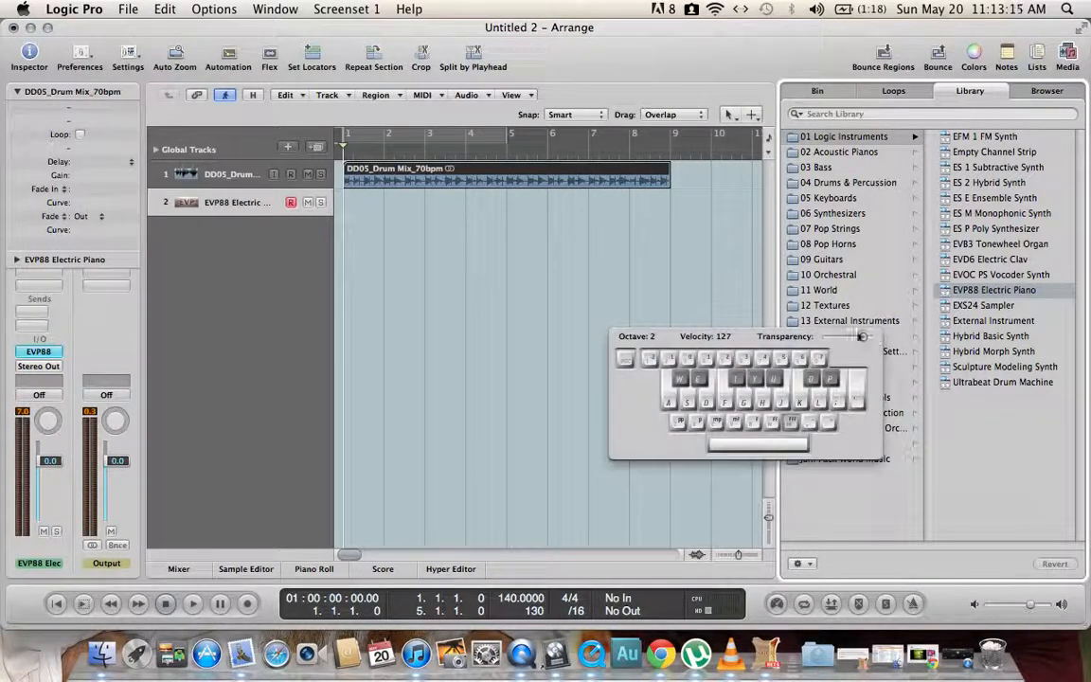
# Try electric piano notes in higher octaves, return the keyboard to octave 2, and hide the Caps Lock Keyboard
pyautogui.click(698, 362)
pyautogui.press('g')
pyautogui.press('d')
pyautogui.press('7')
pyautogui.press('d')
pyautogui.press('g')
pyautogui.press('j')
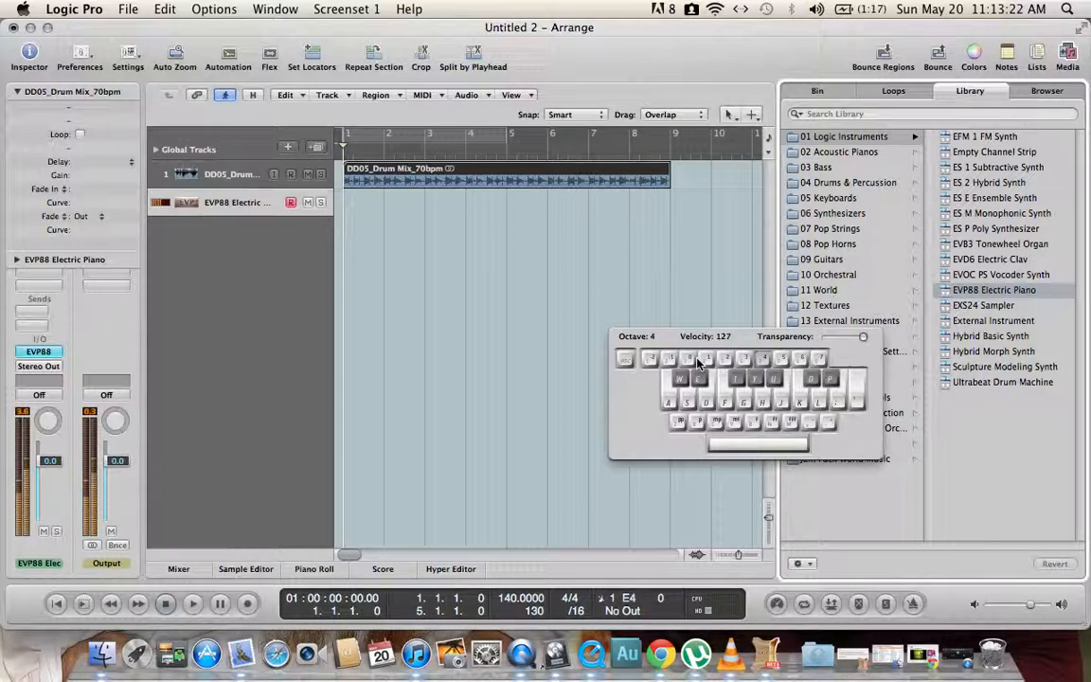
pyautogui.press('2')
pyautogui.press('f')
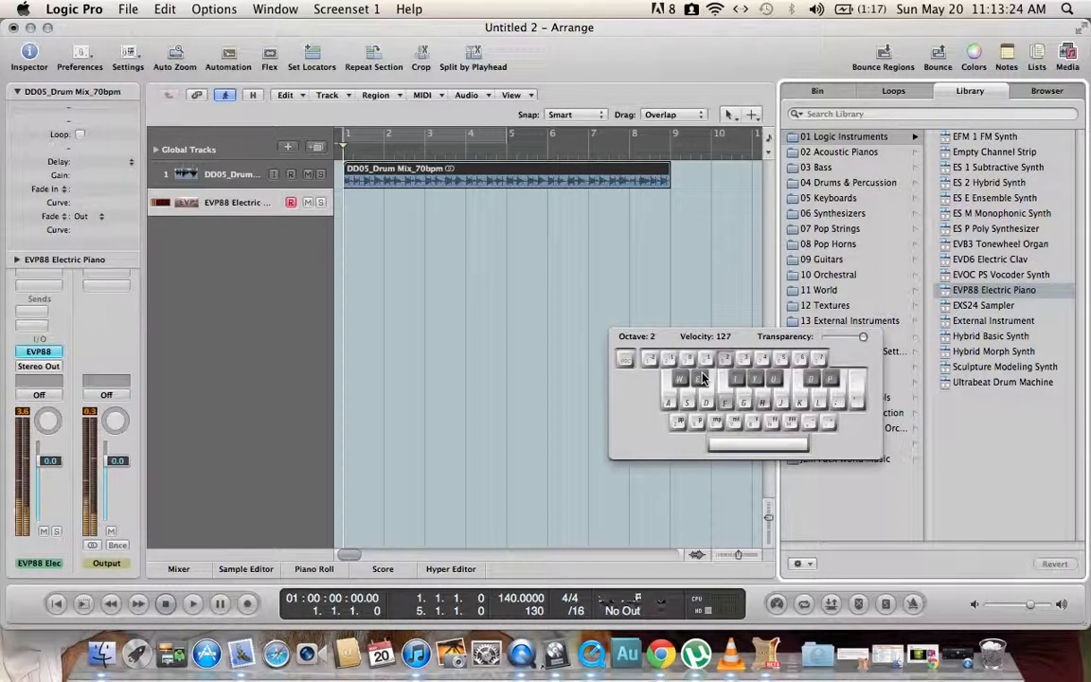
pyautogui.press('capslock')
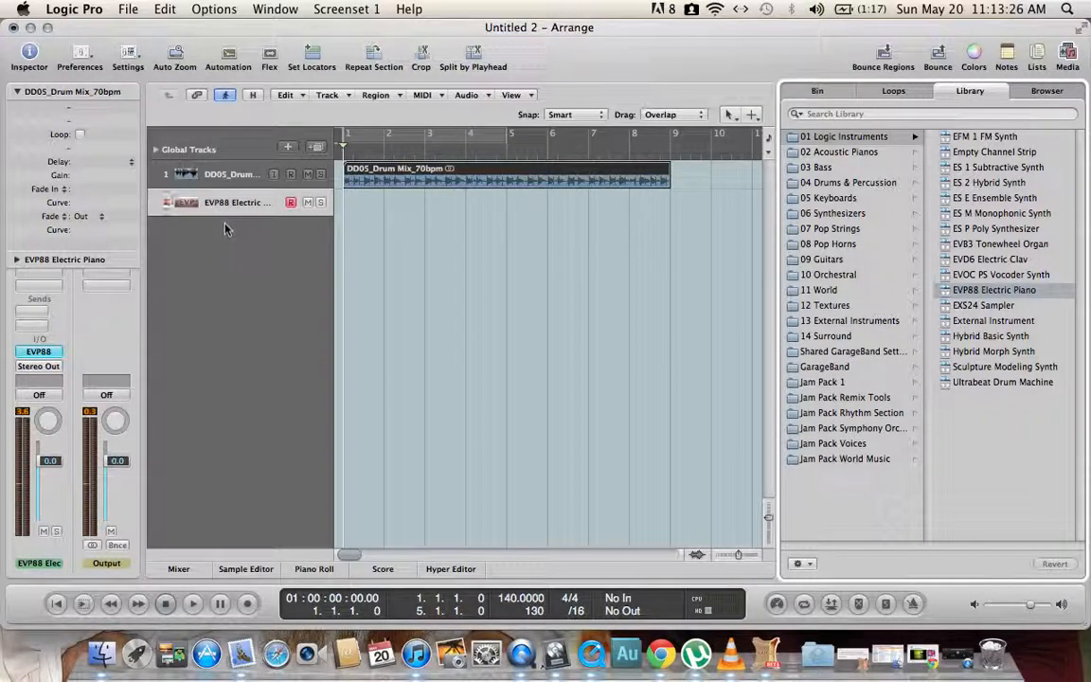
# Load the Distorted Stratocaster patch from 09 Guitars, 02 Electric Guitars onto the EVP88 Electric Piano track
pyautogui.click(224, 204)
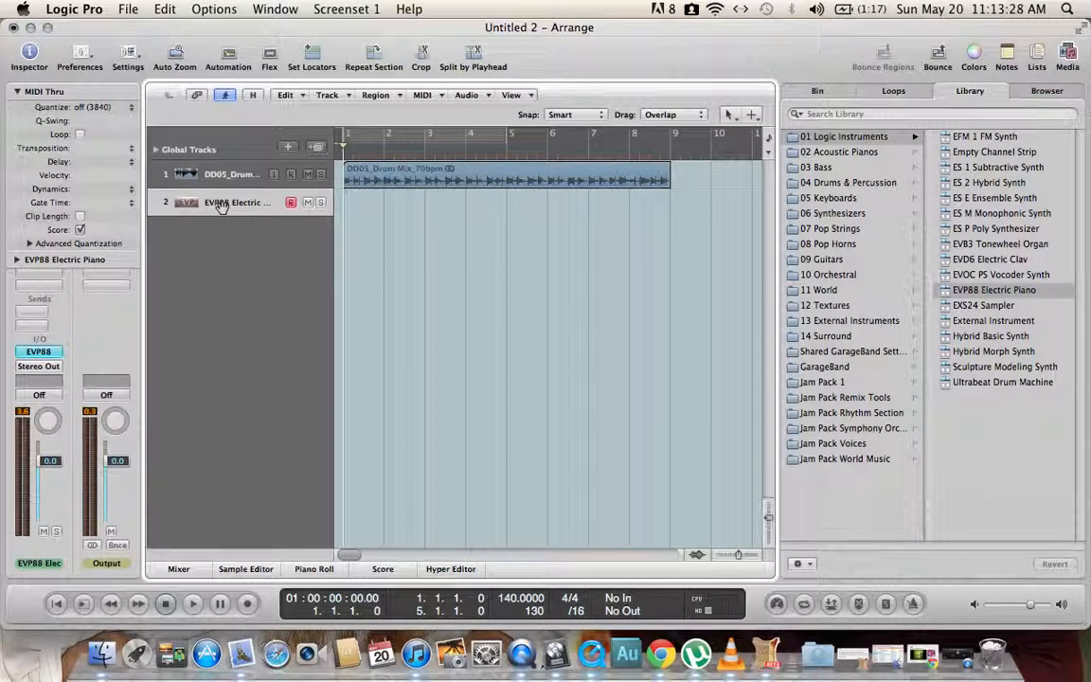
pyautogui.click(827, 261)
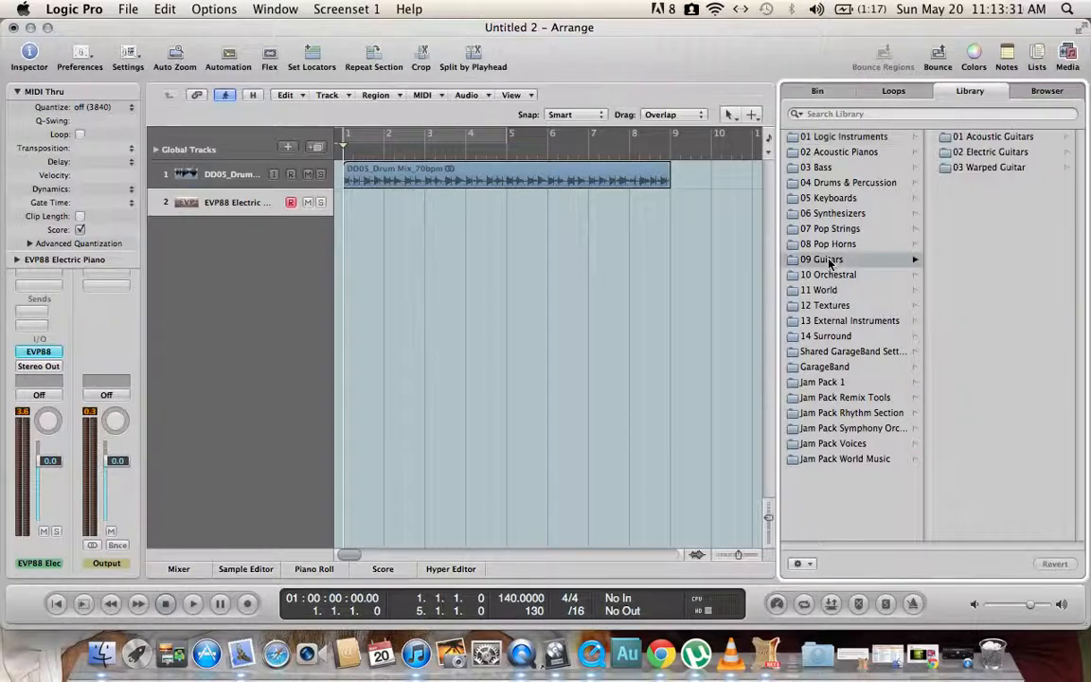
pyautogui.click(76, 10)
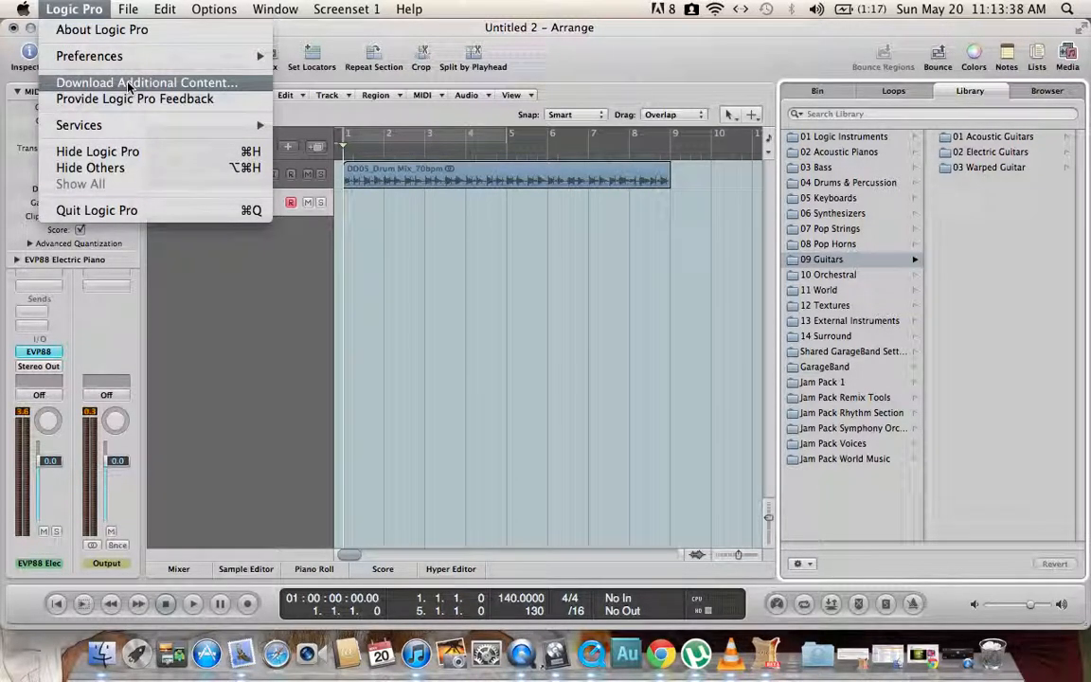
pyautogui.click(225, 266)
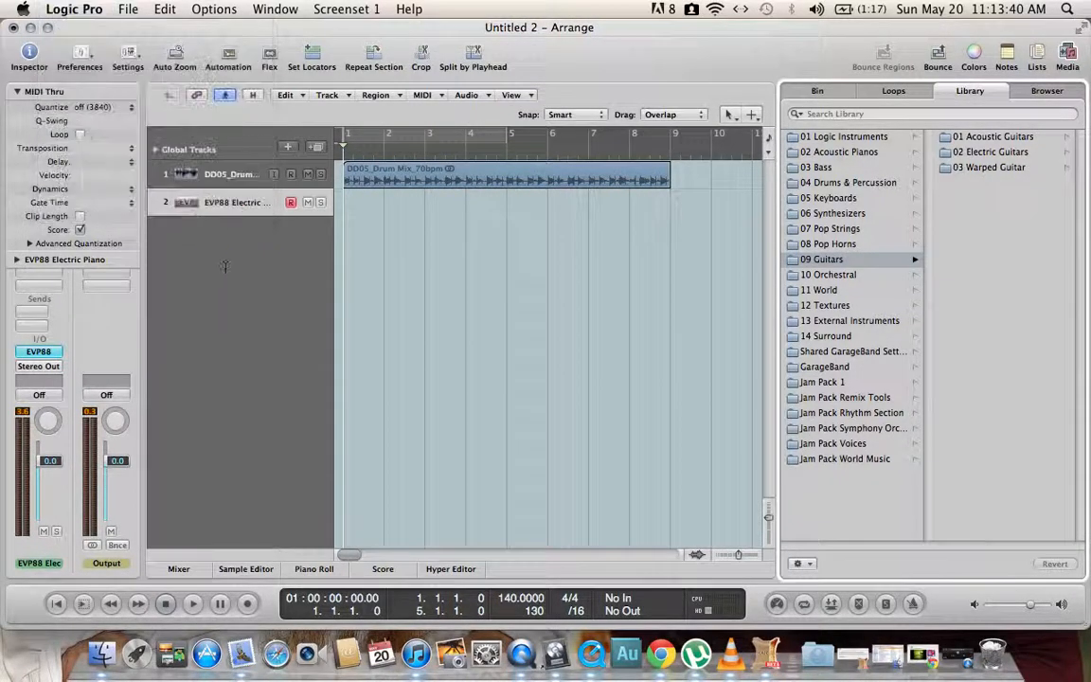
pyautogui.click(1001, 154)
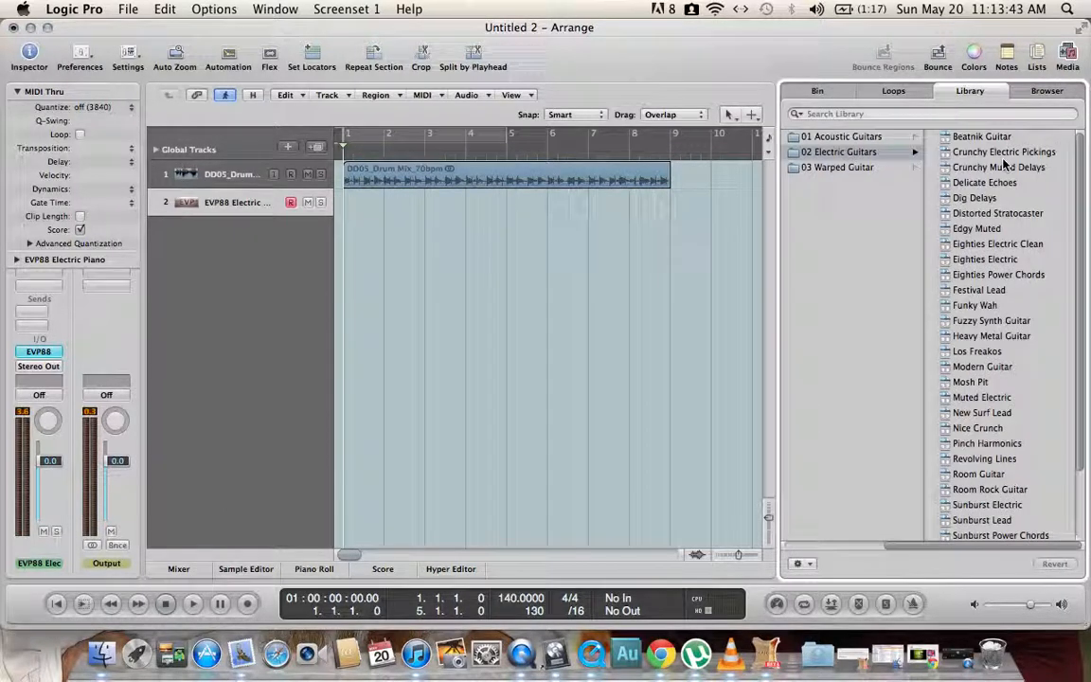
pyautogui.click(1007, 216)
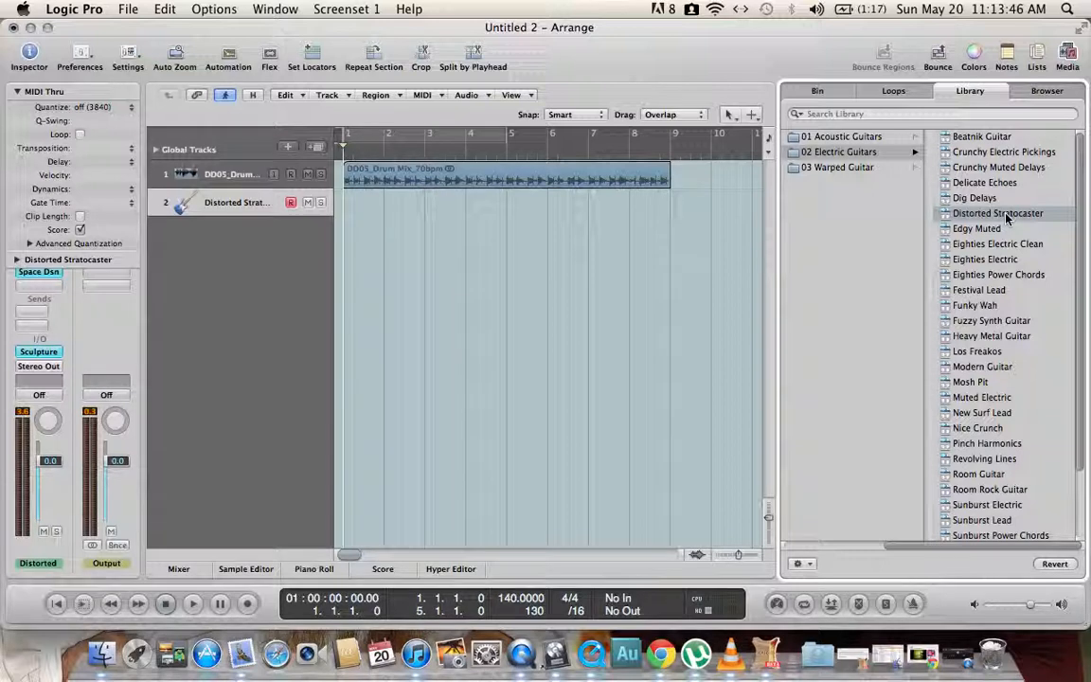
# Show the Caps Lock Keyboard again and play test notes on the Distorted Stratocaster track in octave 3
pyautogui.press('super+k')
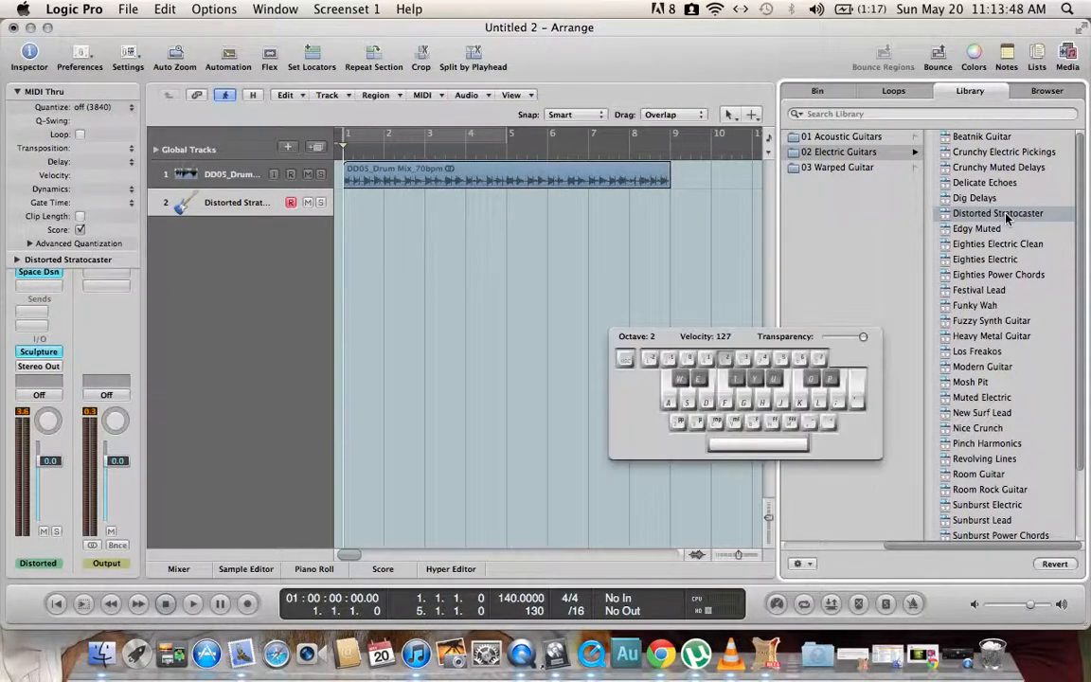
pyautogui.press('j')
pyautogui.press('x')
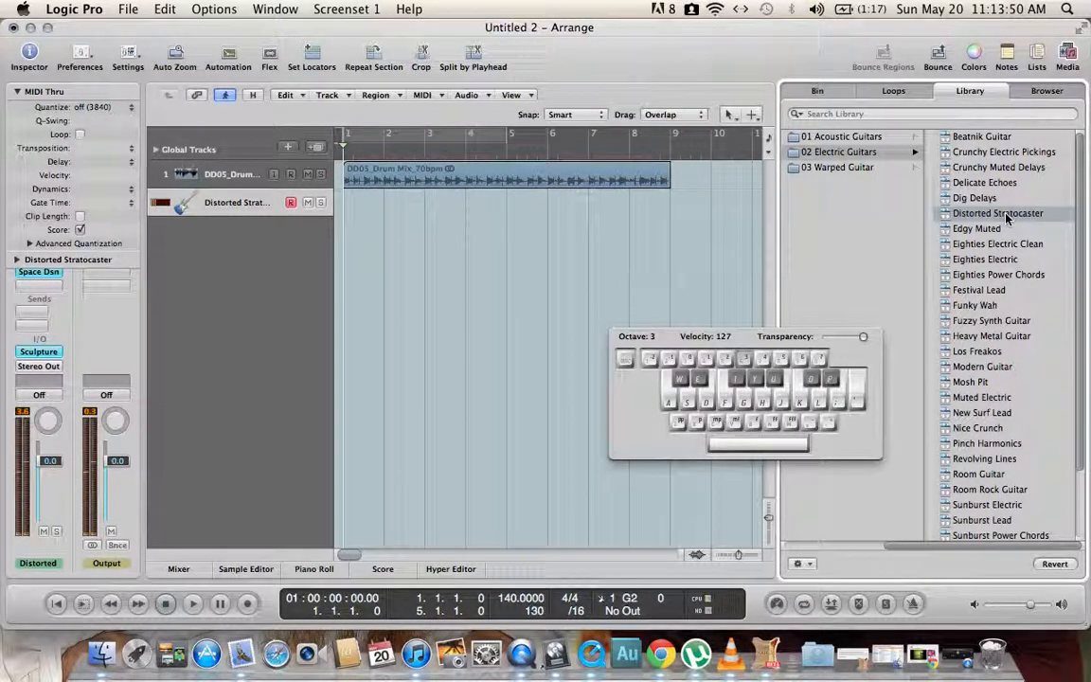
pyautogui.press('g')
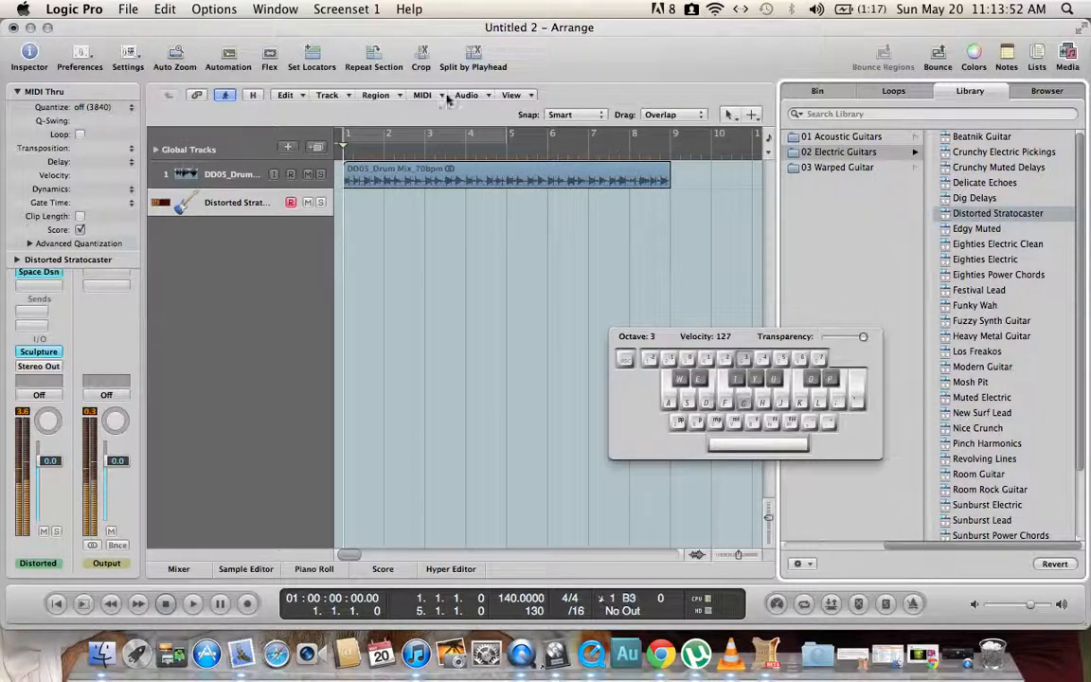
# Collapse the MIDI Thru parameters, open the channel's Sculpture instrument slot, and play a test note
pyautogui.click(18, 94)
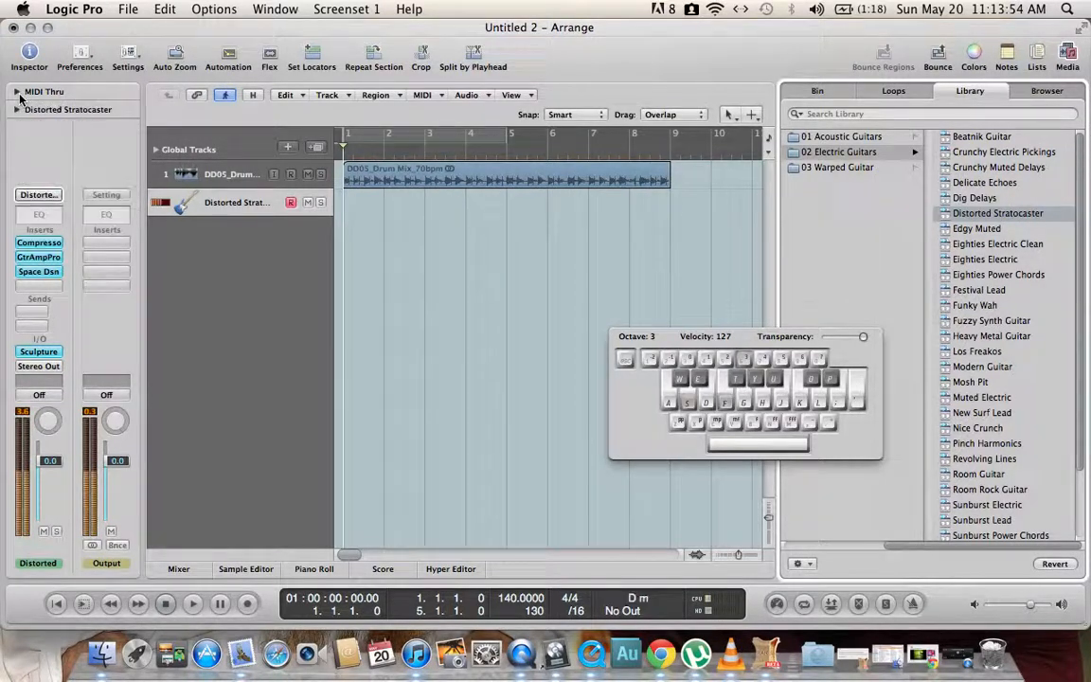
pyautogui.click(41, 355)
pyautogui.press('h')
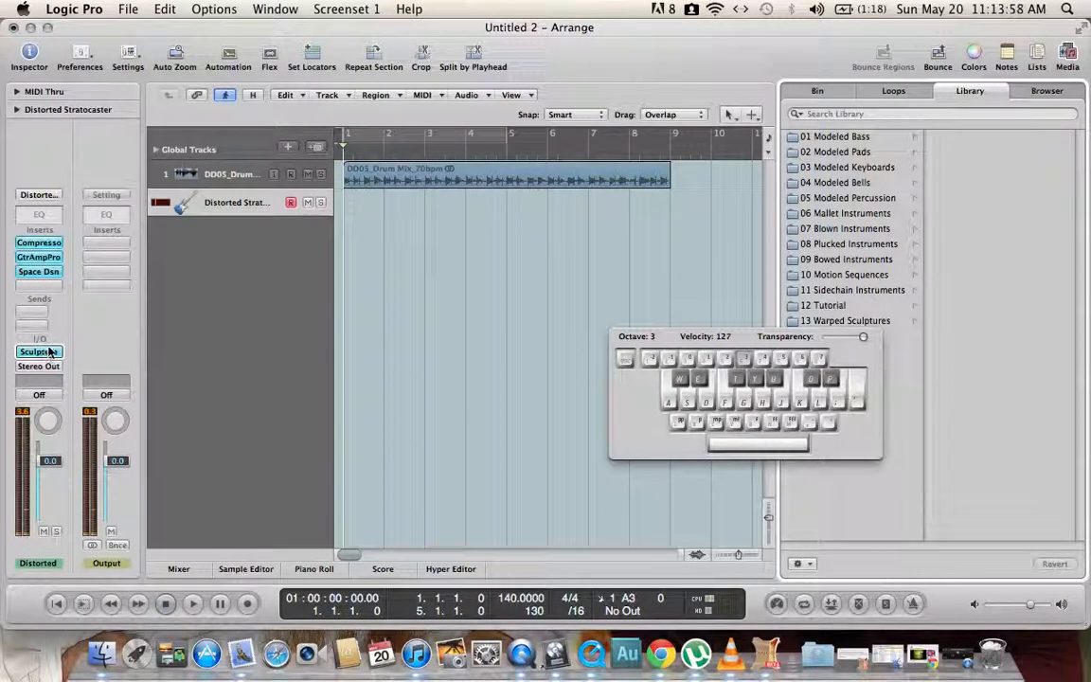
# View the Sculpture, Guitar Amp Pro and Space Designer plug-ins on the Distorted Stratocaster channel, closing each window
pyautogui.click(50, 352)
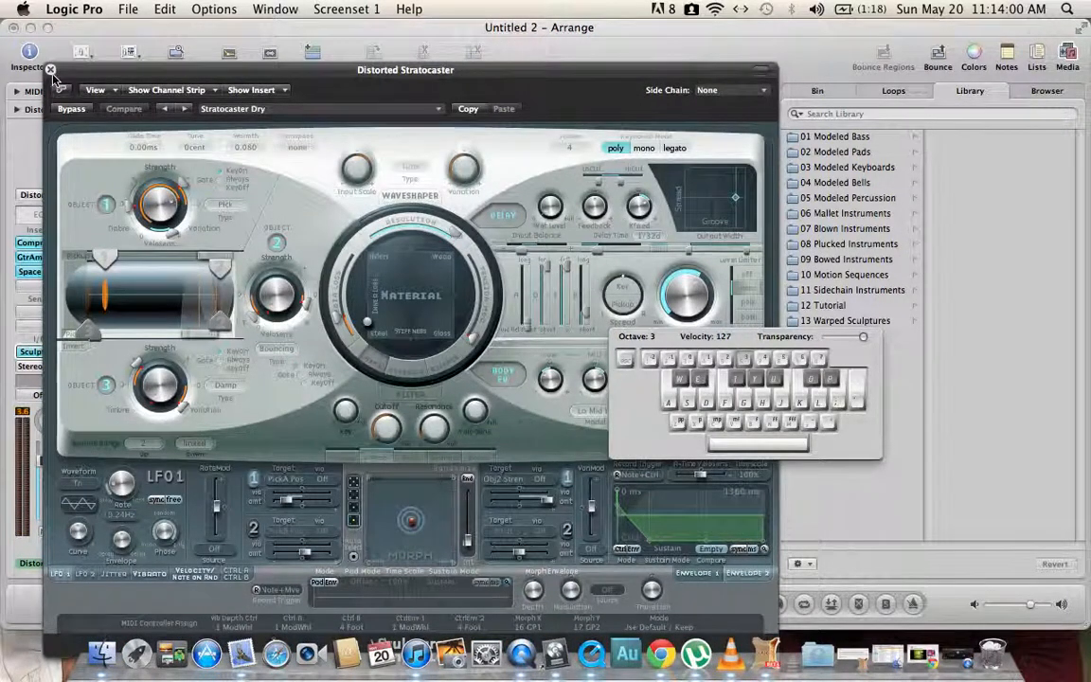
pyautogui.click(52, 70)
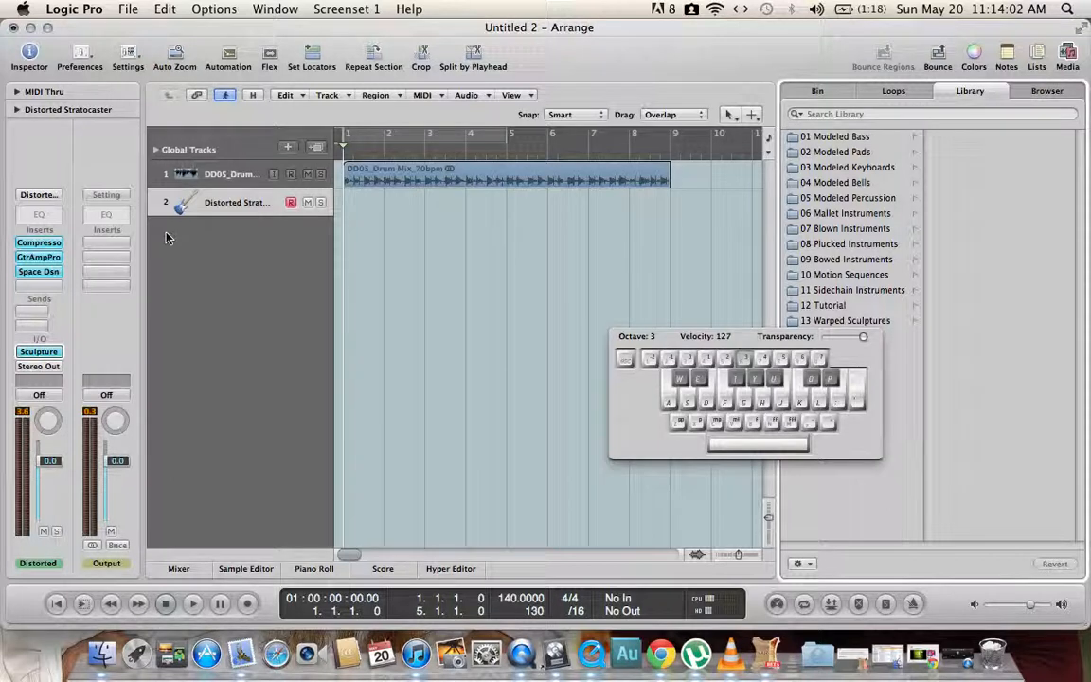
pyautogui.press('XF86AudioRaiseVolume')
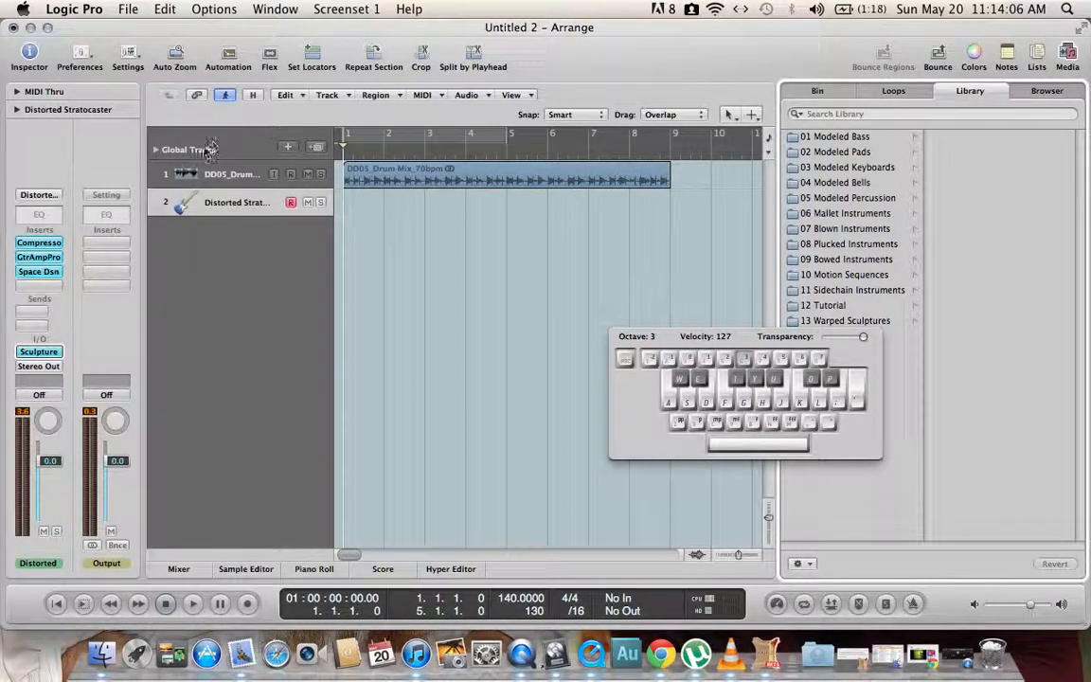
pyautogui.click(42, 258)
pyautogui.click(50, 69)
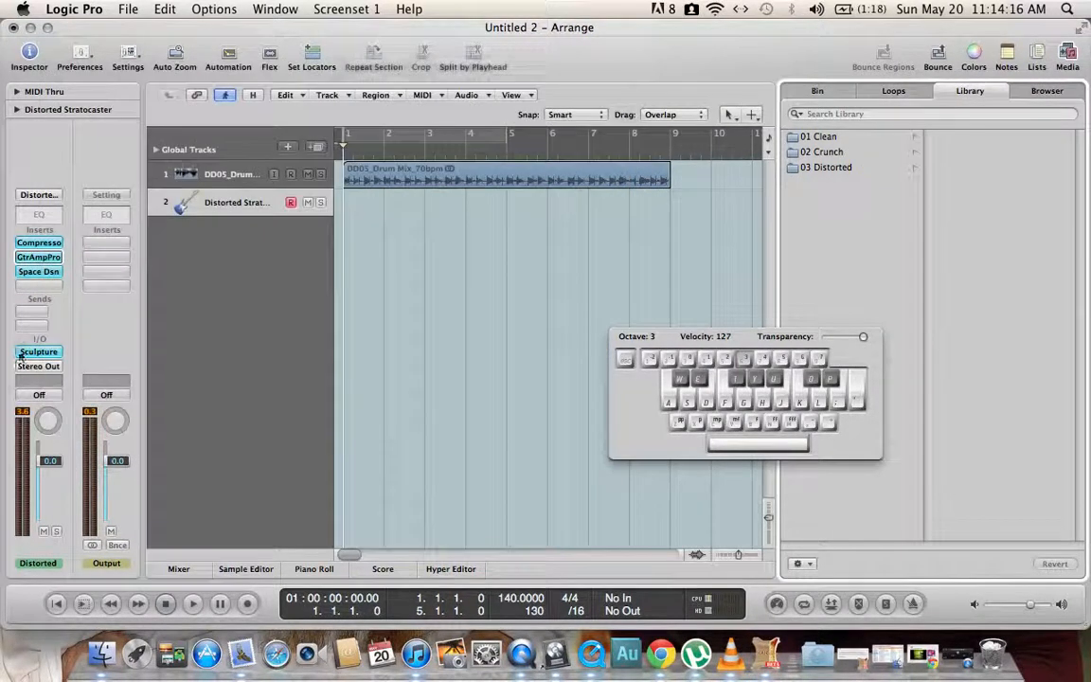
pyautogui.click(41, 276)
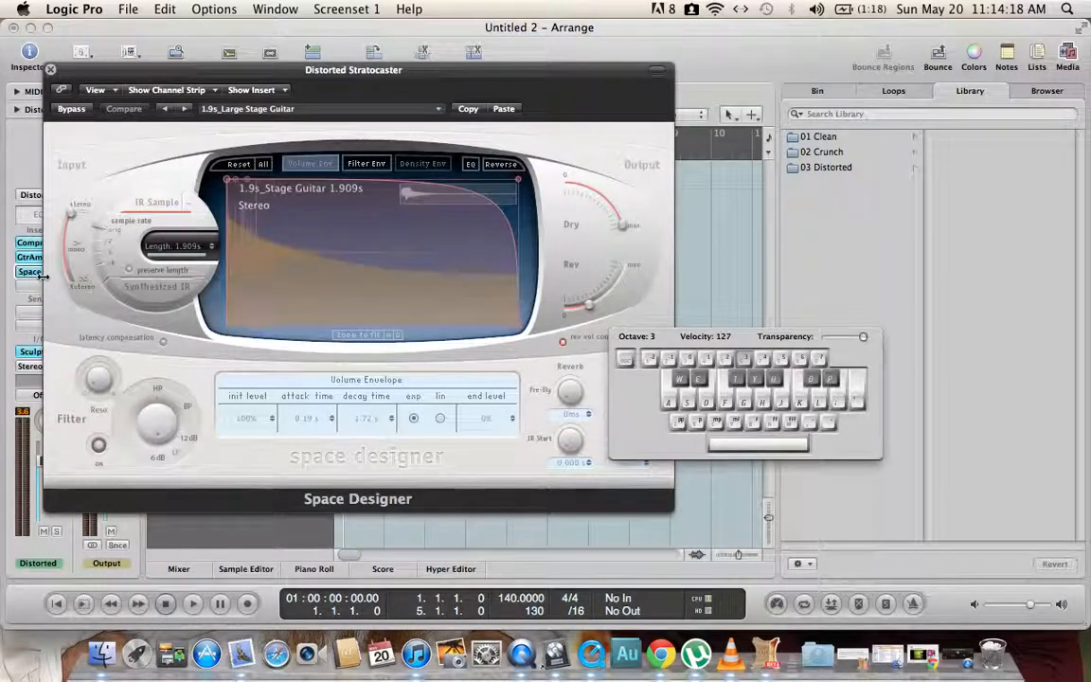
pyautogui.click(51, 69)
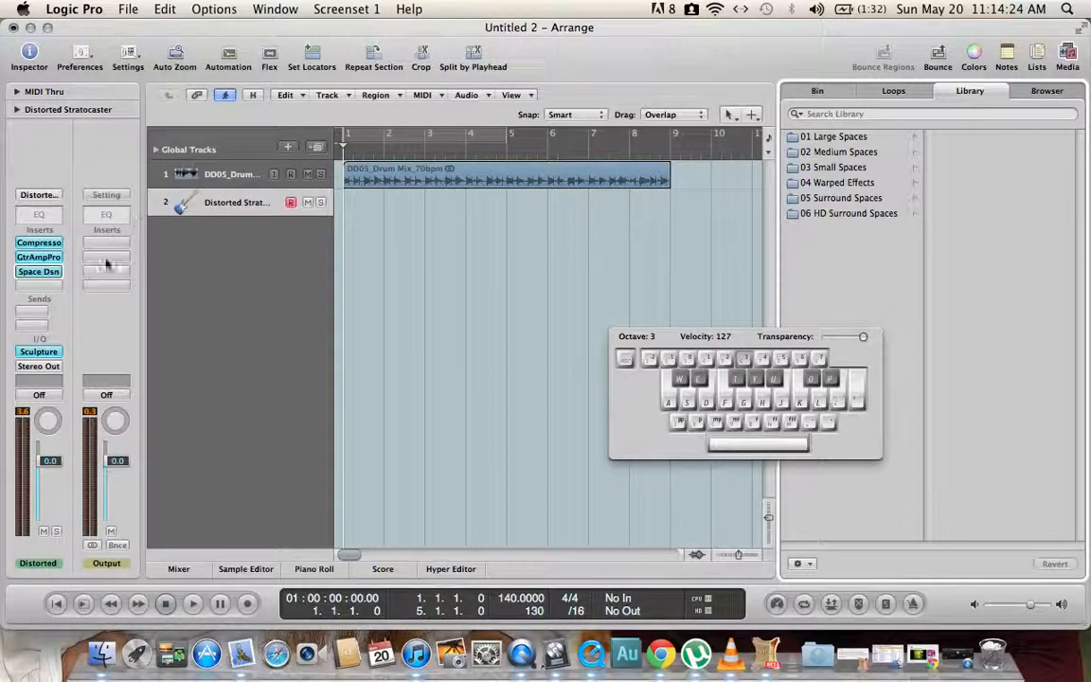
# Insert a stereo Tape Delay in the empty insert slot below Space Designer on the Distorted Stratocaster channel
pyautogui.click(38, 285)
pyautogui.moveTo(57, 318)
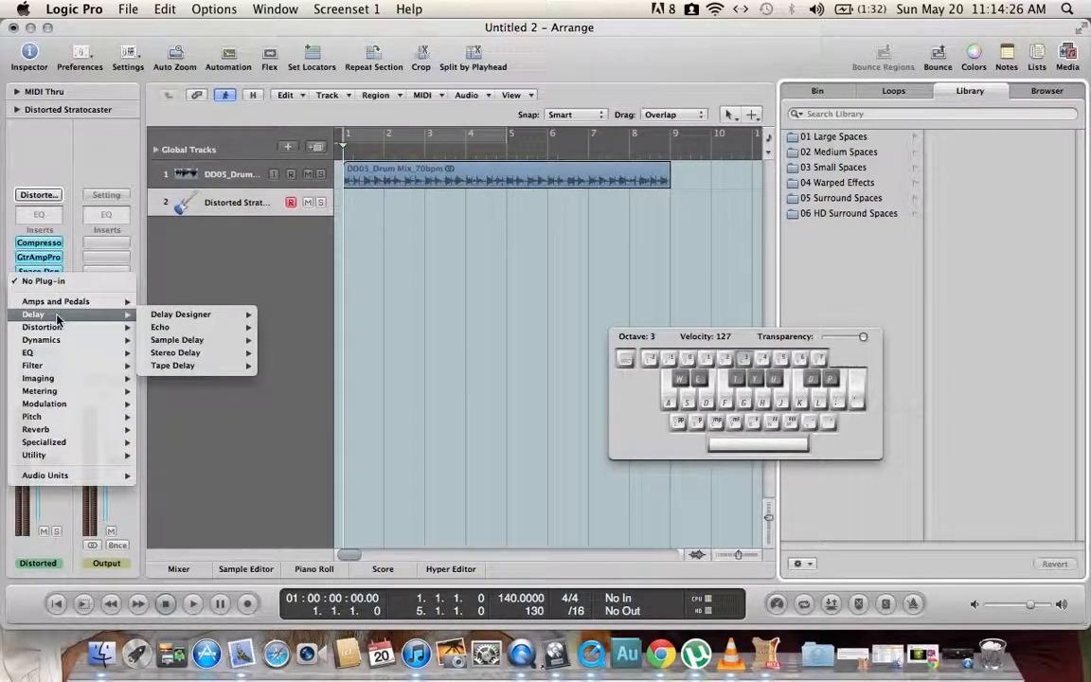
pyautogui.moveTo(206, 370)
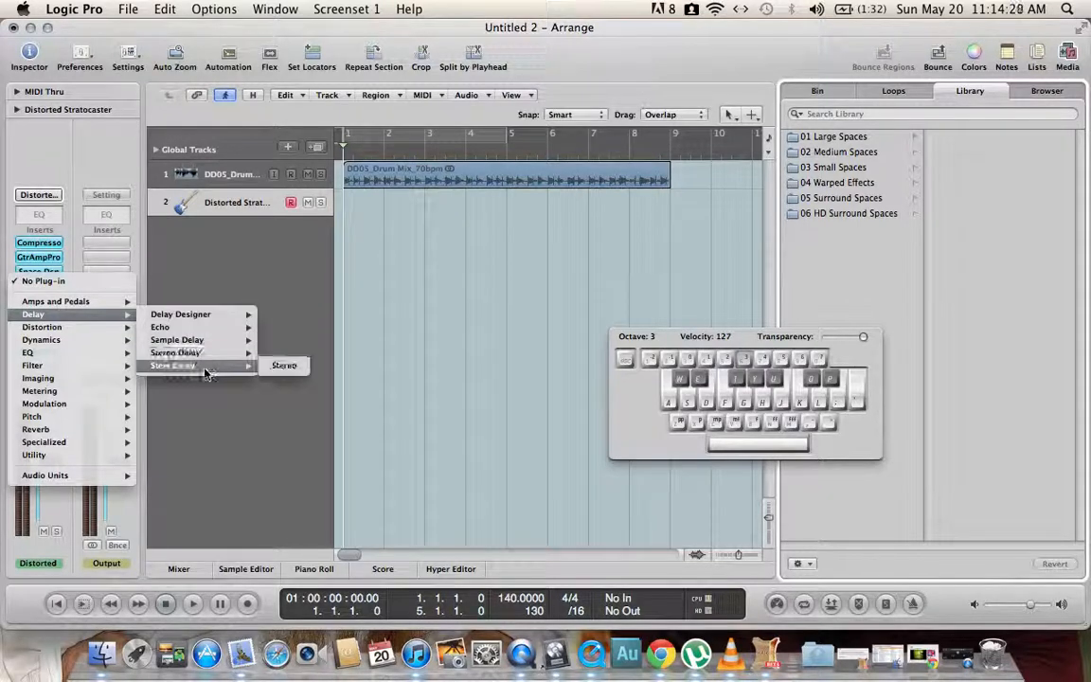
pyautogui.click(282, 367)
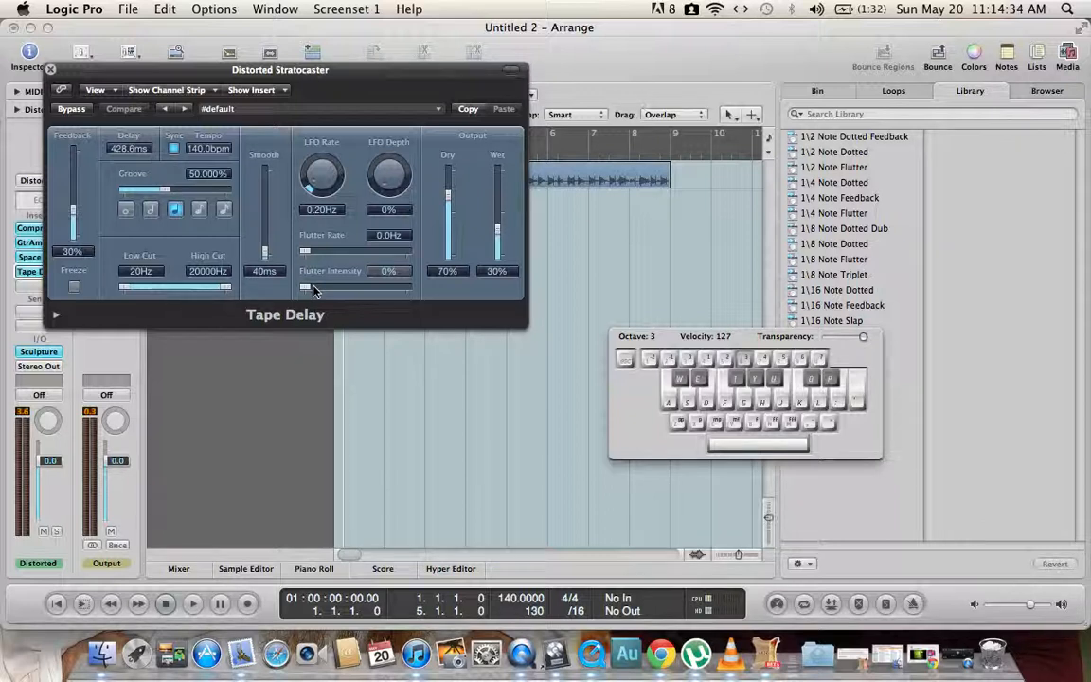
# Play test notes through the Tape Delay in octave 3 and raise the system volume
pyautogui.press('f')
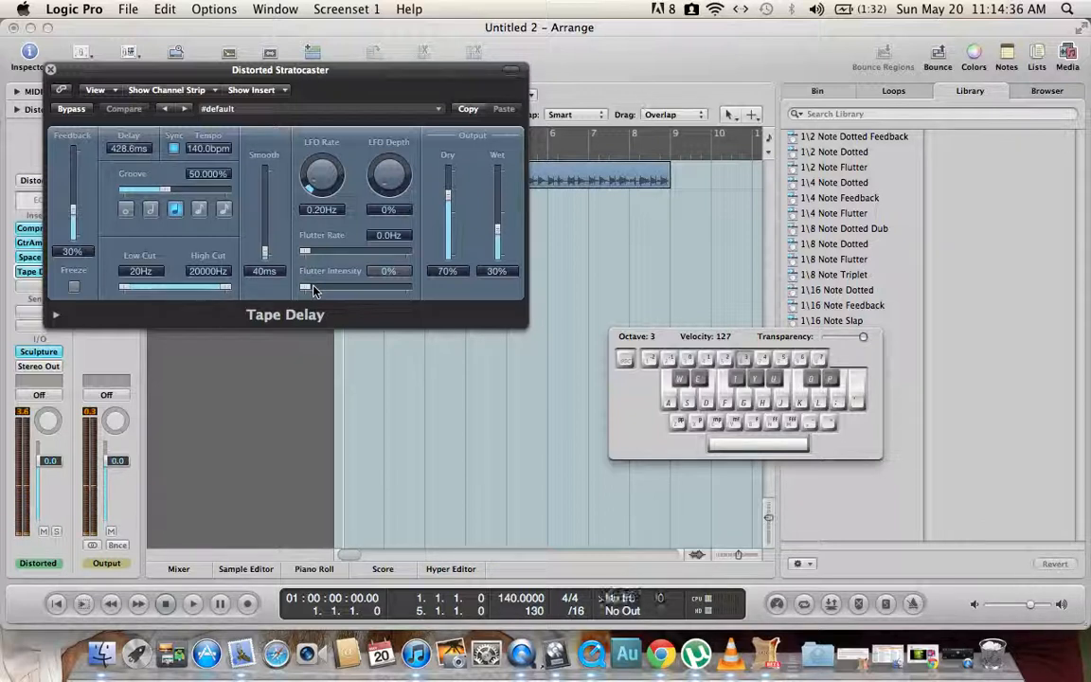
pyautogui.press('XF86AudioRaiseVolume')
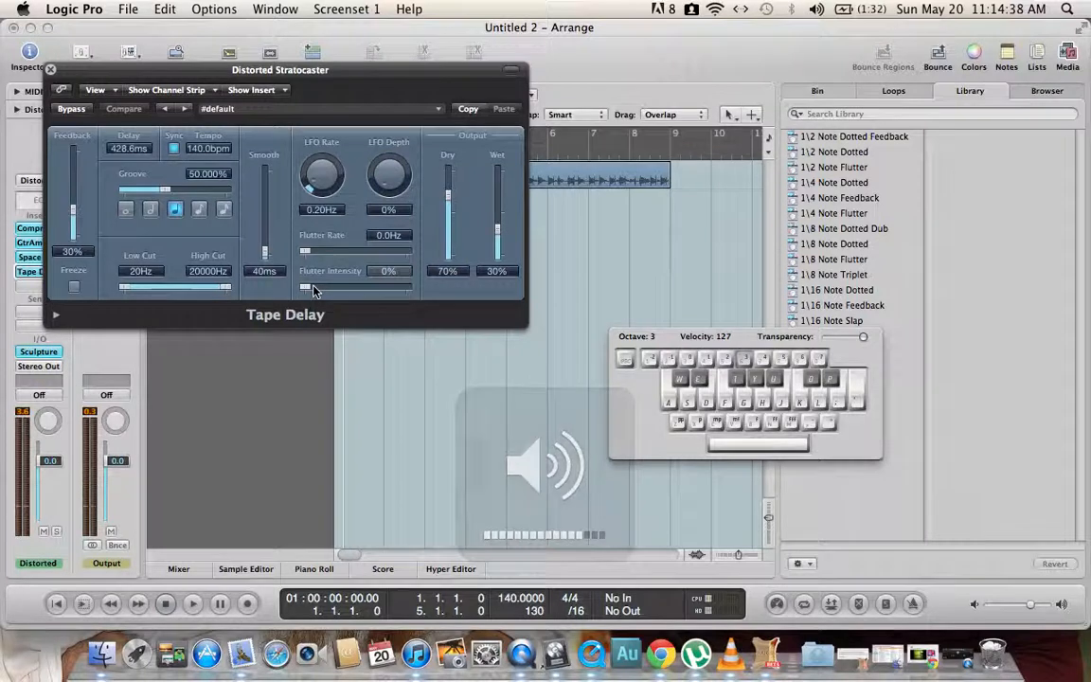
pyautogui.press('j')
pyautogui.press('a')
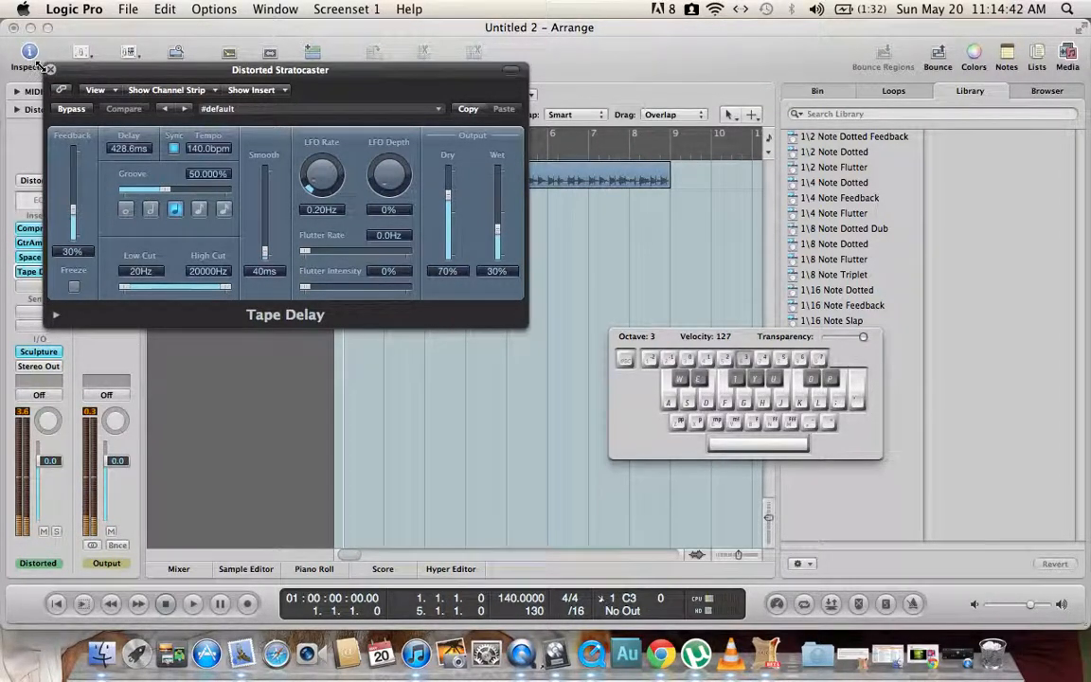
# Load the Ultra Dub preset in the Tape Delay and play a test note
pyautogui.click(262, 109)
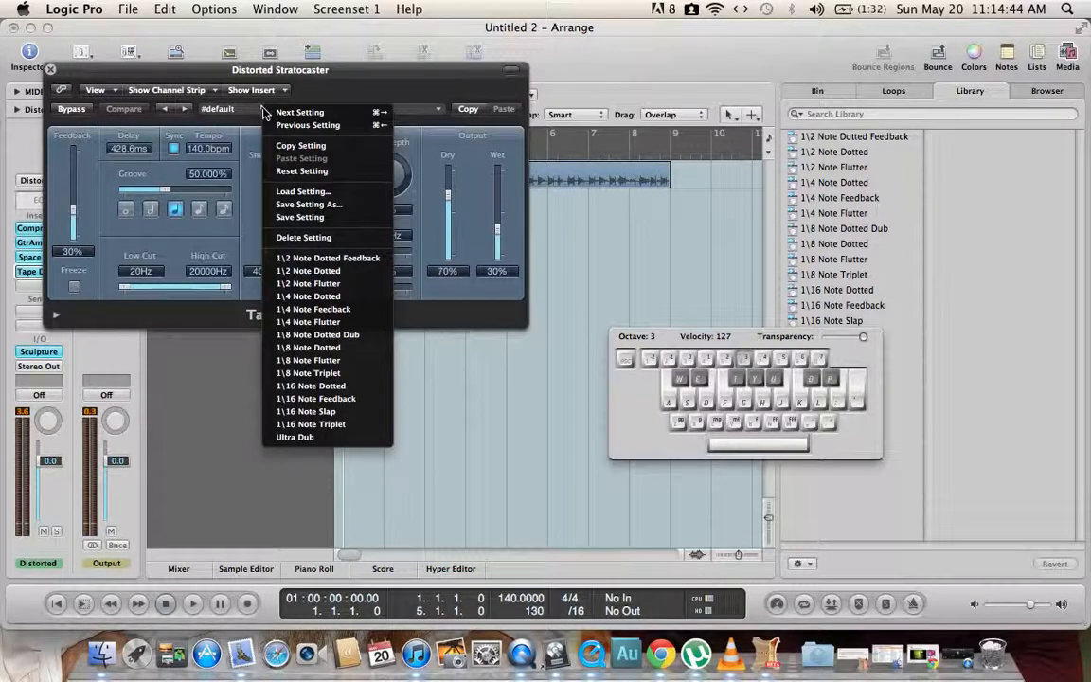
pyautogui.press('Escape')
pyautogui.click(253, 112)
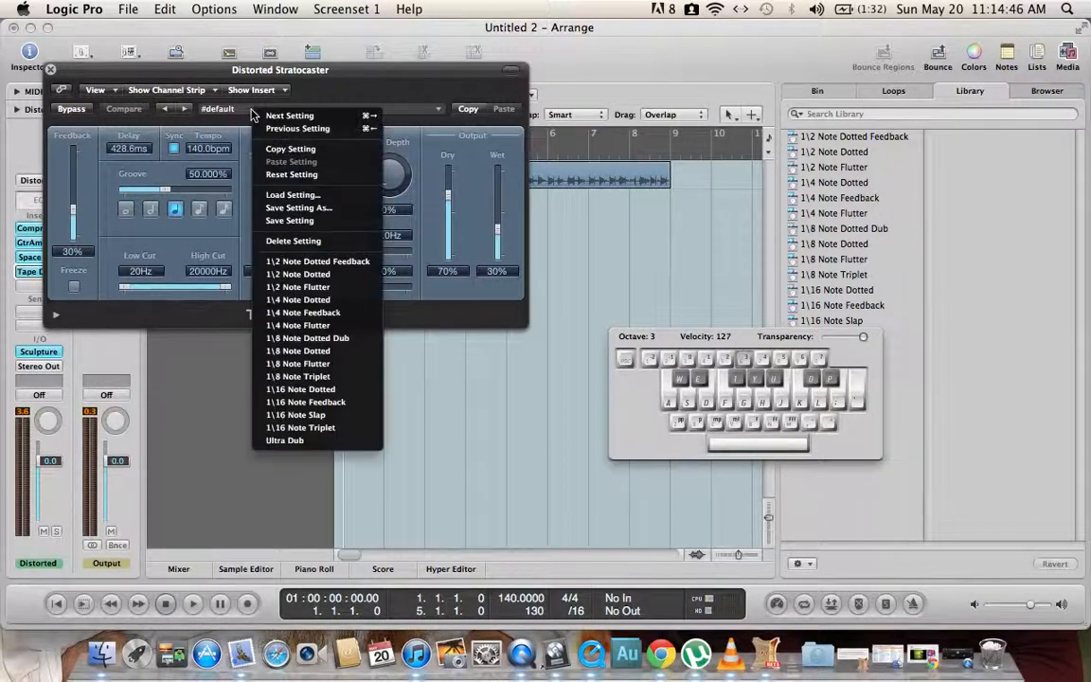
pyautogui.click(334, 441)
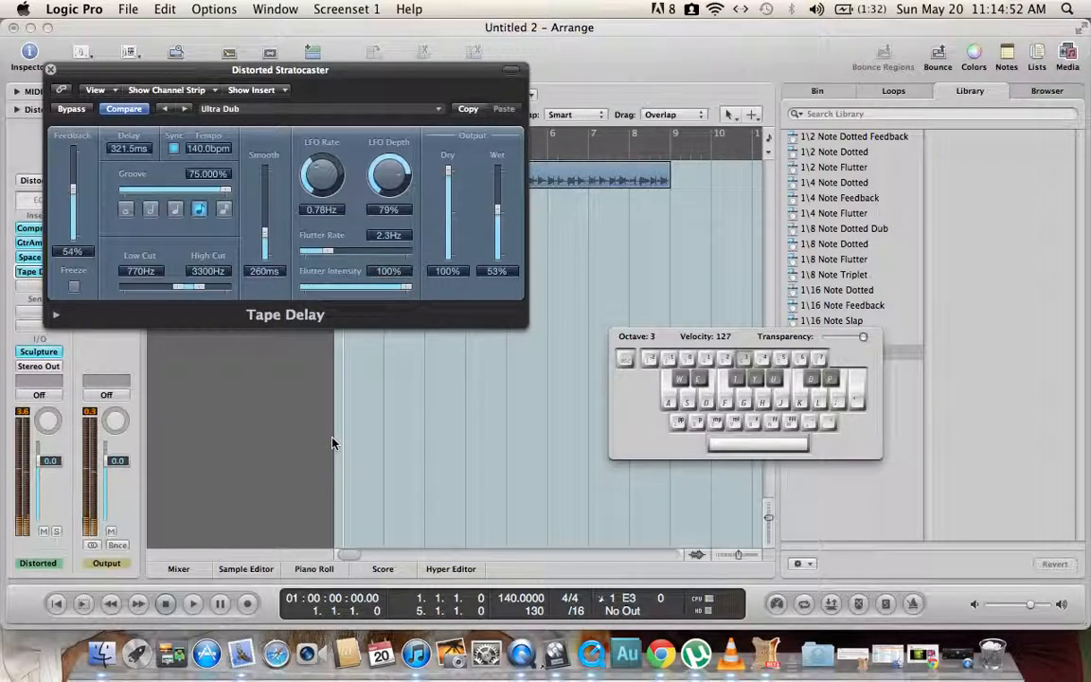
pyautogui.press('g')
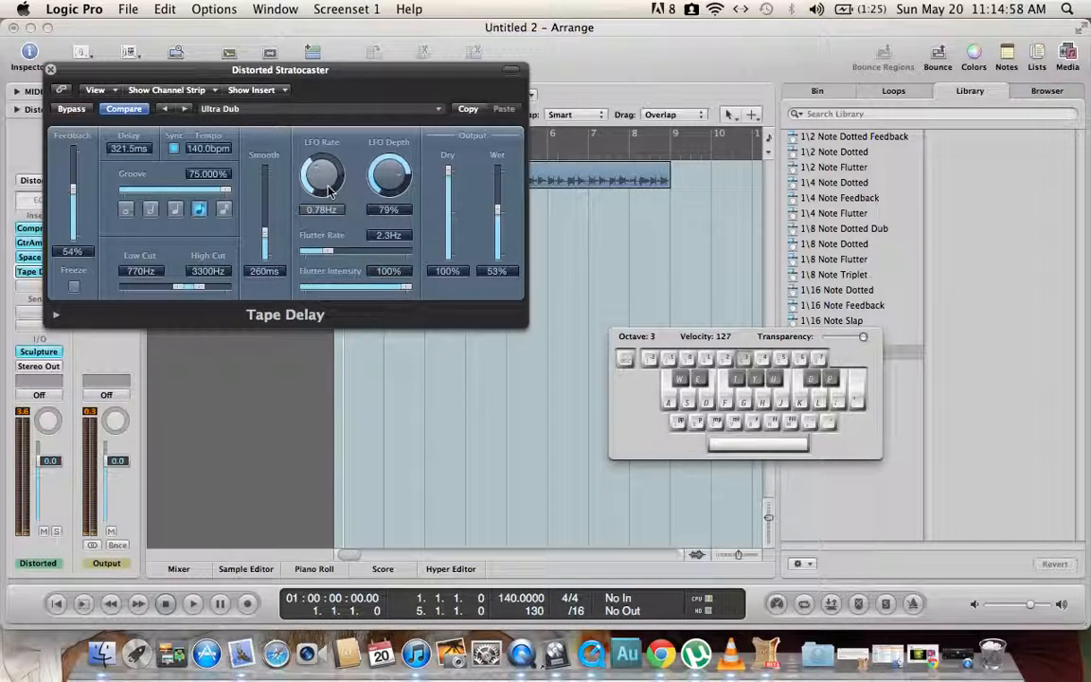
# Set the Tape Delay's flutter rate to 0.0 Hz, flutter intensity to 0%, LFO rate to 0.00 Hz, LFO depth to 0% and wet output to 85%
pyautogui.moveTo(328, 252); pyautogui.dragTo(297, 252)
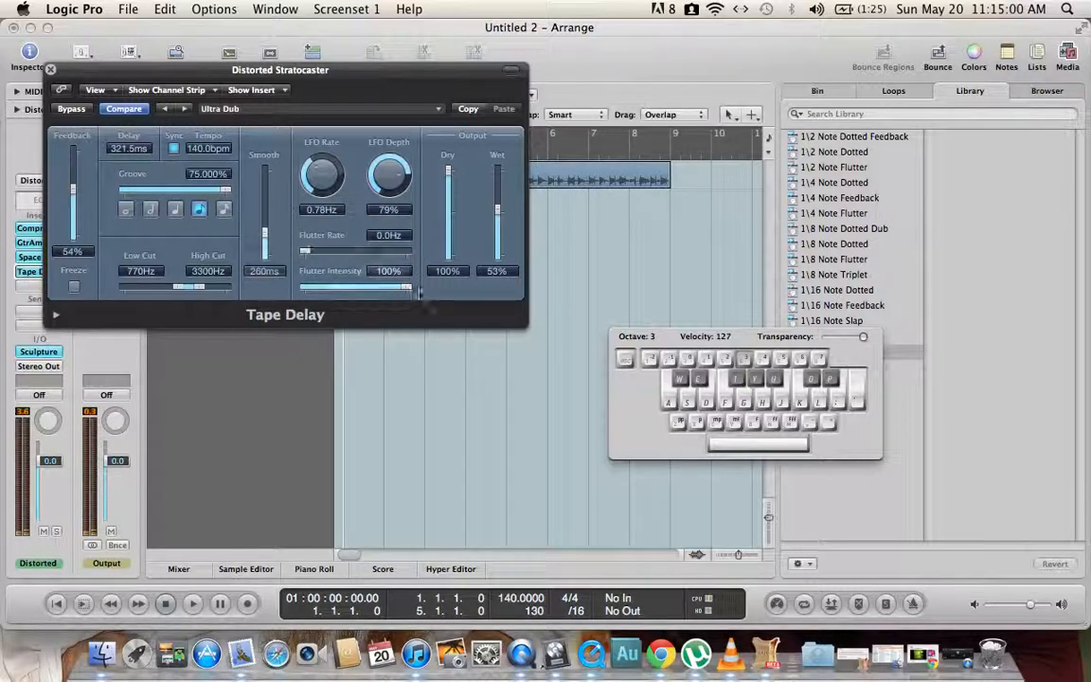
pyautogui.moveTo(407, 287); pyautogui.dragTo(297, 286)
pyautogui.moveTo(329, 182); pyautogui.dragTo(348, 207)
pyautogui.moveTo(358, 163); pyautogui.dragTo(431, 222)
pyautogui.moveTo(502, 196); pyautogui.dragTo(502, 186)
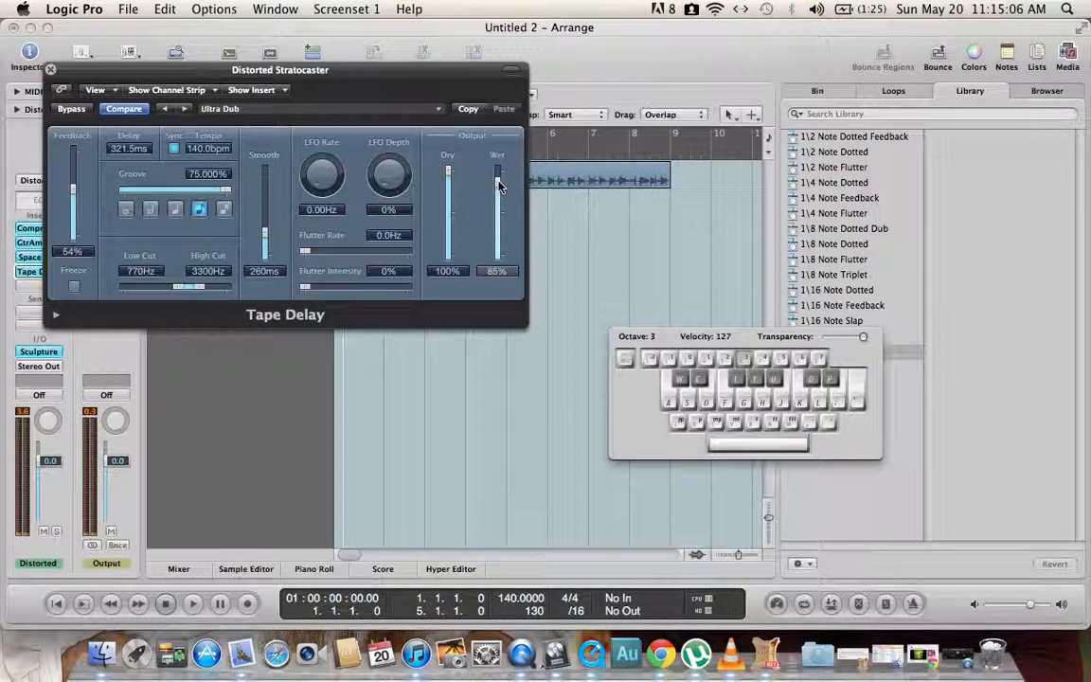
# Play test notes through the delay in octaves 2 and 1, and return the keyboard to octave 2
pyautogui.press('z')
pyautogui.press('g')
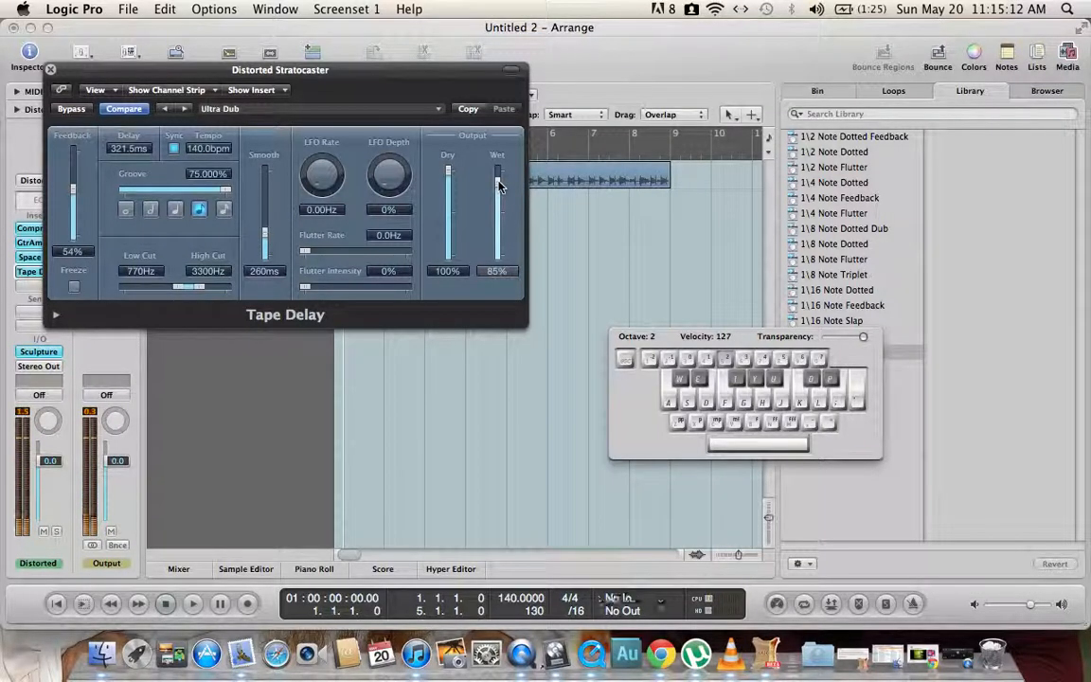
pyautogui.press('f')
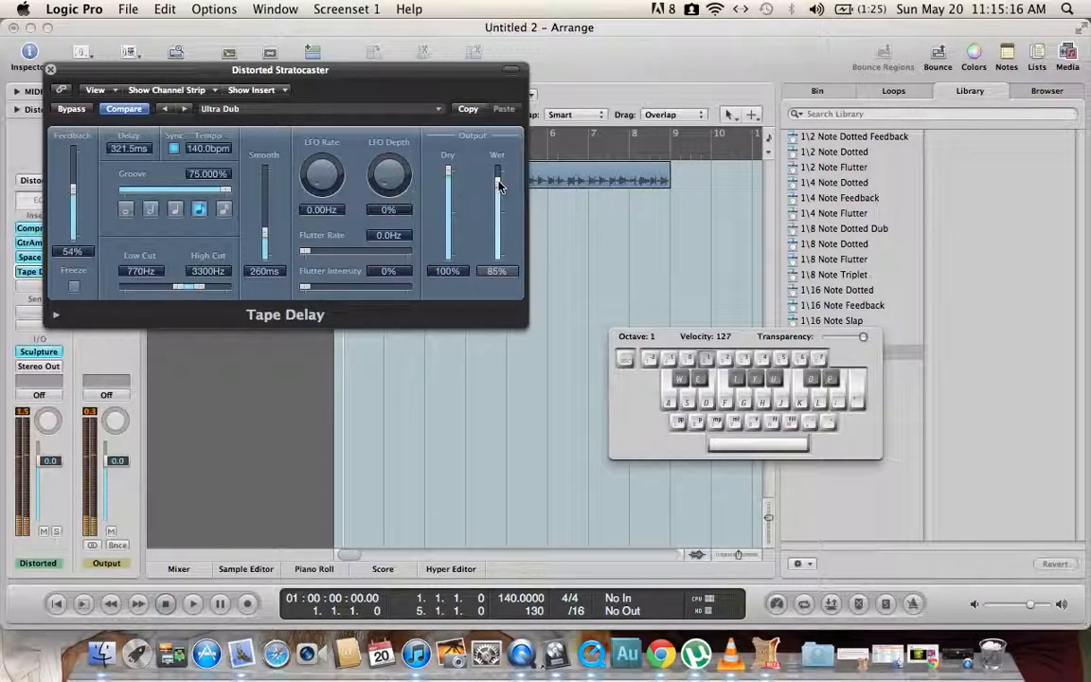
pyautogui.press('x')
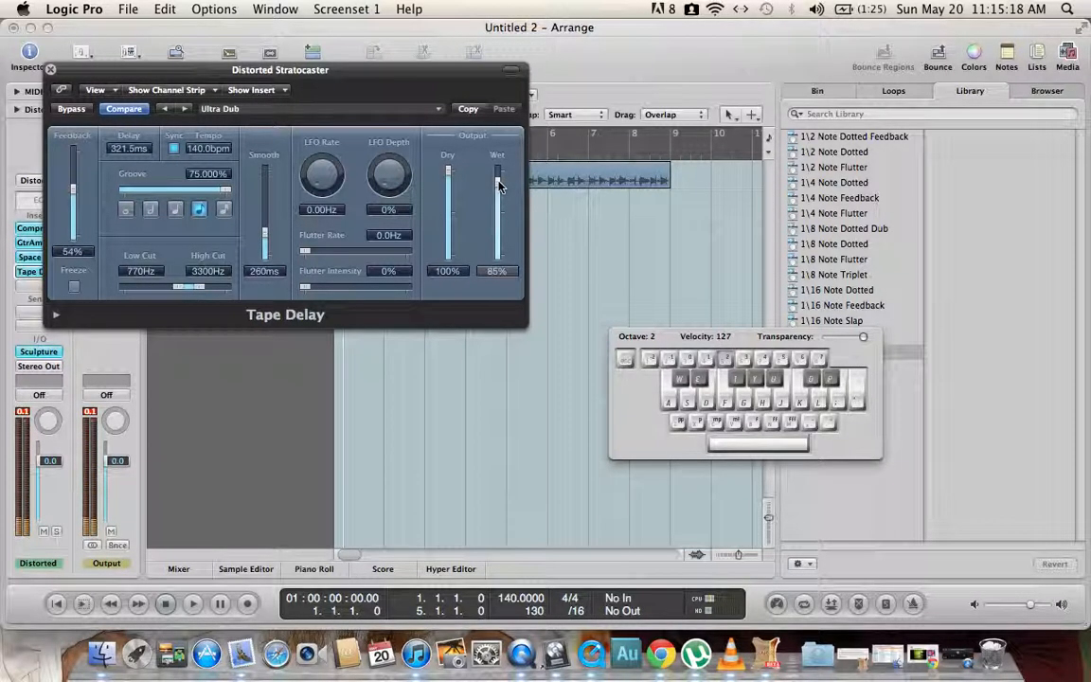
# Adjust the Gain in Guitar Amp Pro and play test notes in octave 2
pyautogui.click(31, 242)
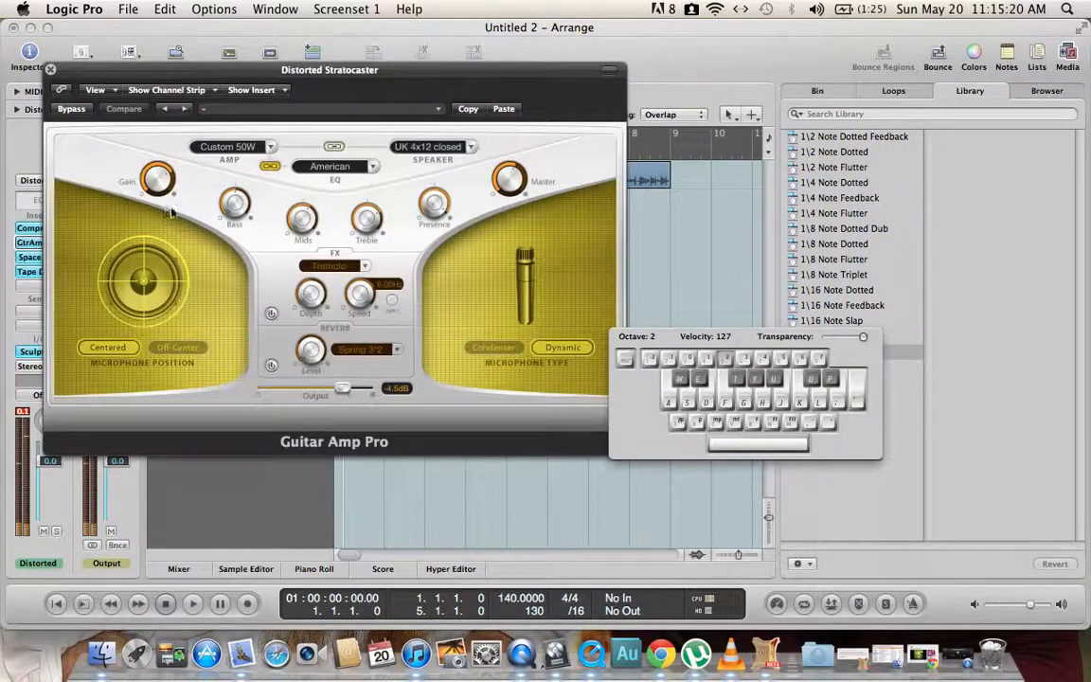
pyautogui.moveTo(158, 182)
pyautogui.mouseDown()
pyautogui.moveTo(158, 211)
pyautogui.moveTo(157, 182)
pyautogui.mouseUp()
pyautogui.press('a')
pyautogui.press('a')
pyautogui.press('d')
pyautogui.press('g')
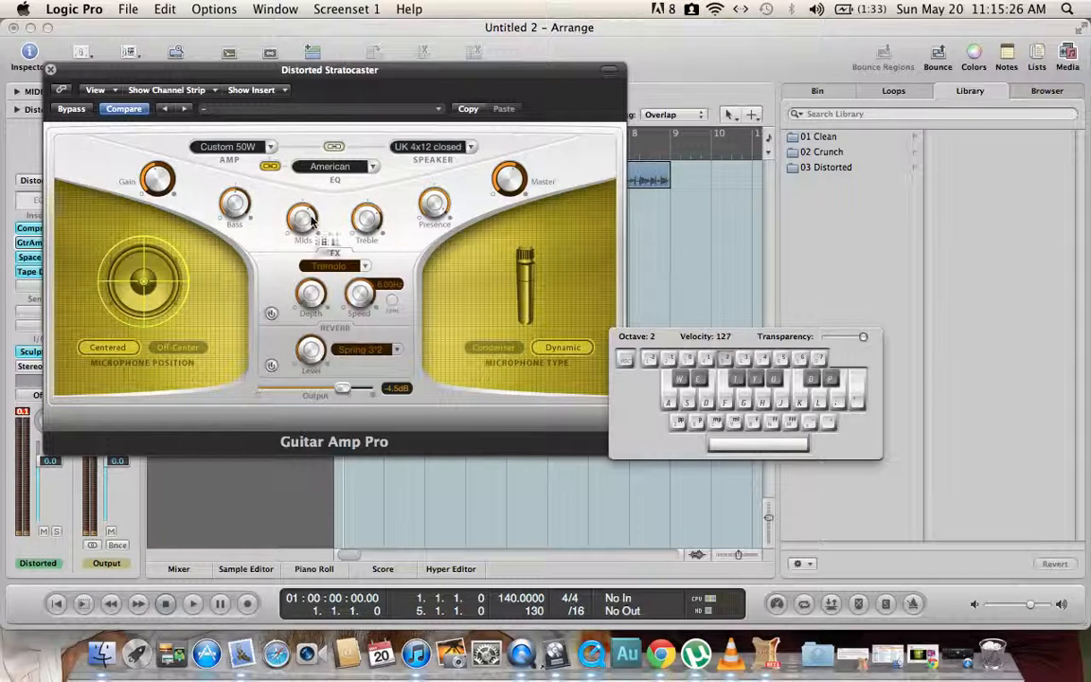
pyautogui.press('a')
pyautogui.press('d')
pyautogui.press('g')
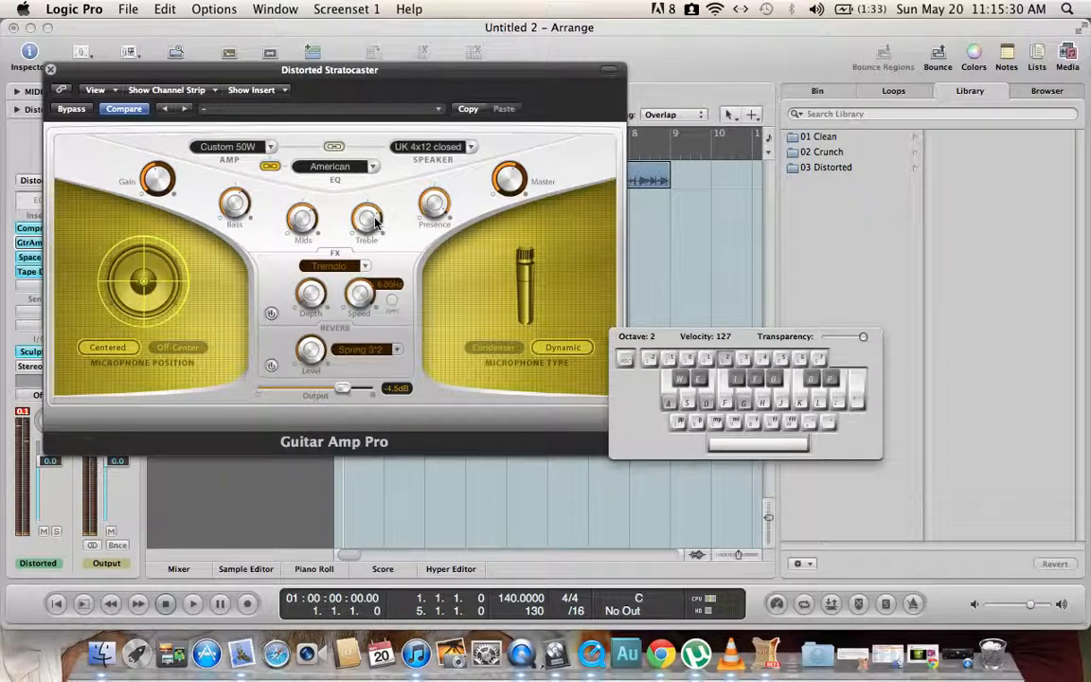
# Play a test note in octave 3 and close the plug-in windows
pyautogui.press('x')
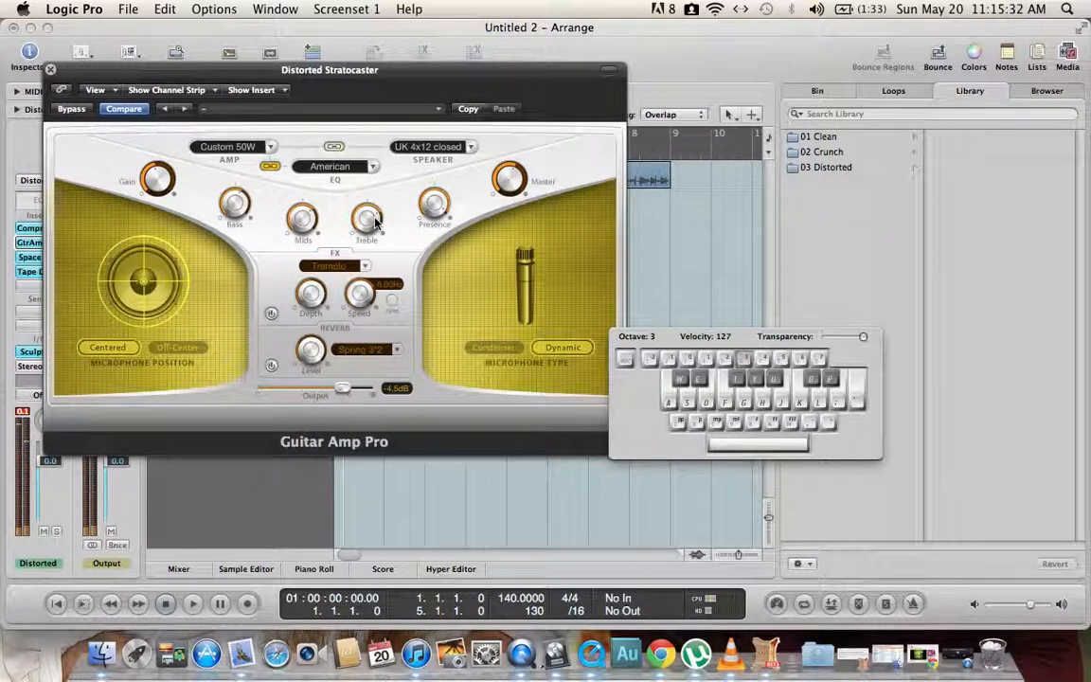
pyautogui.press('g')
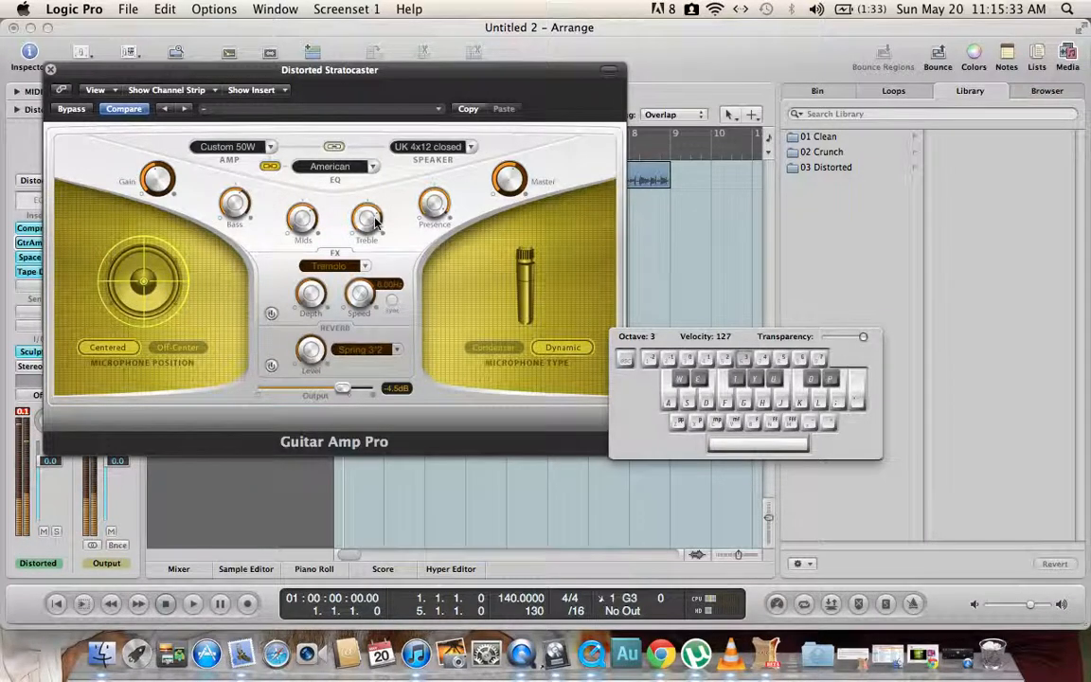
pyautogui.click(50, 69)
pyautogui.click(50, 69)
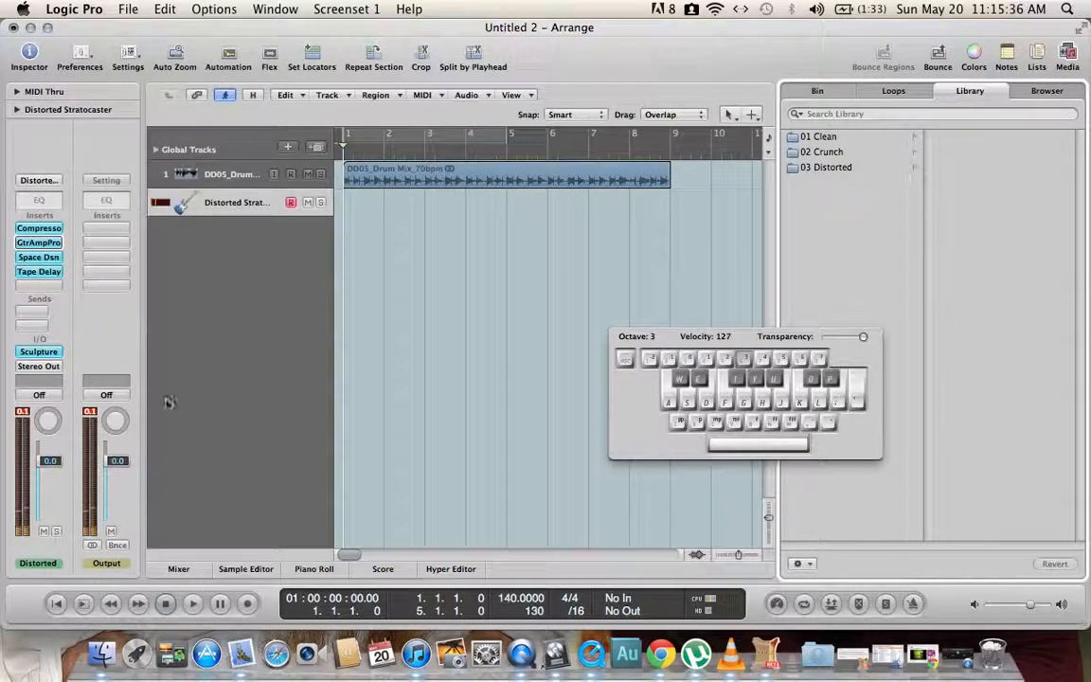
# Record a few guitar notes in octave 3 on the Distorted Stratocaster track over the drum loop
pyautogui.click(250, 607)
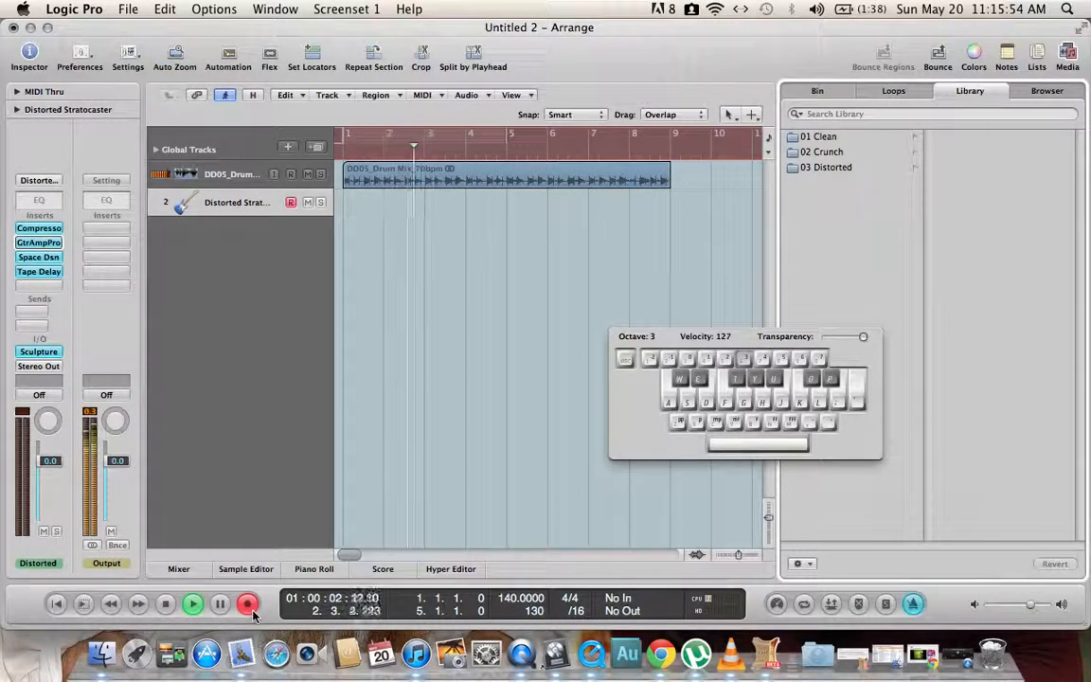
pyautogui.press('a')
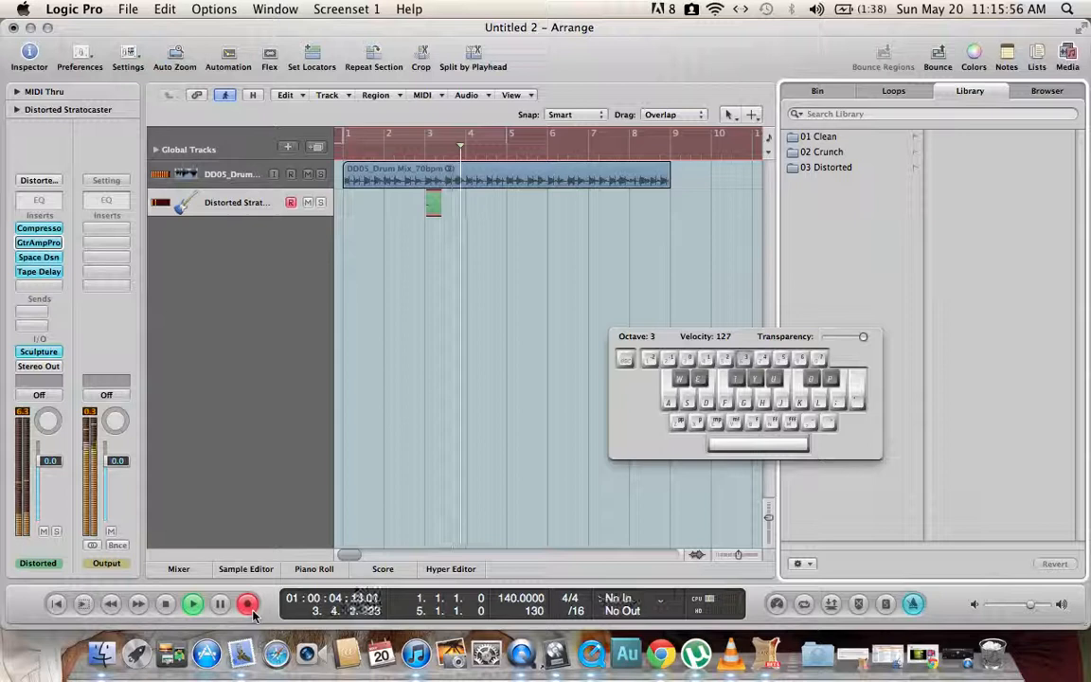
pyautogui.press('d')
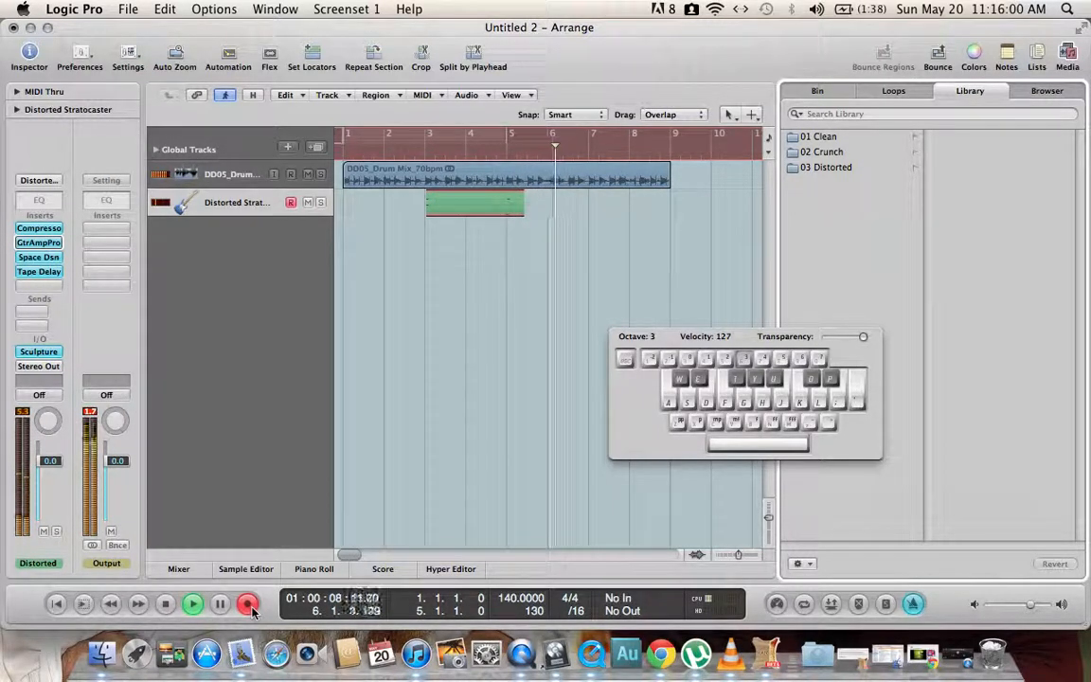
pyautogui.press('j')
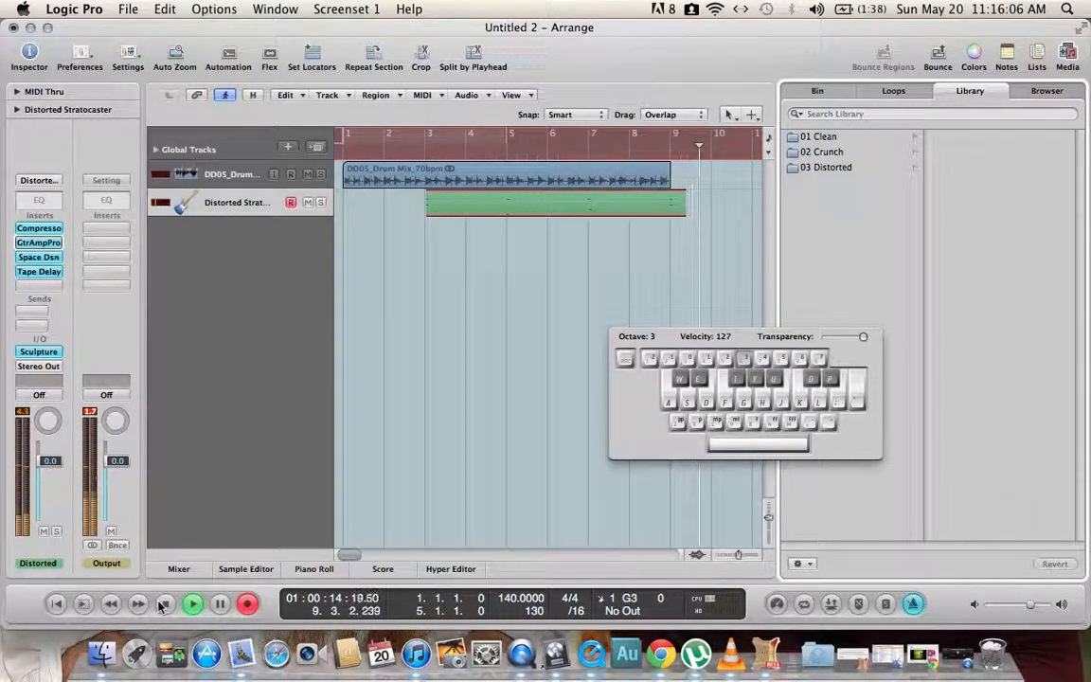
pyautogui.press('space')
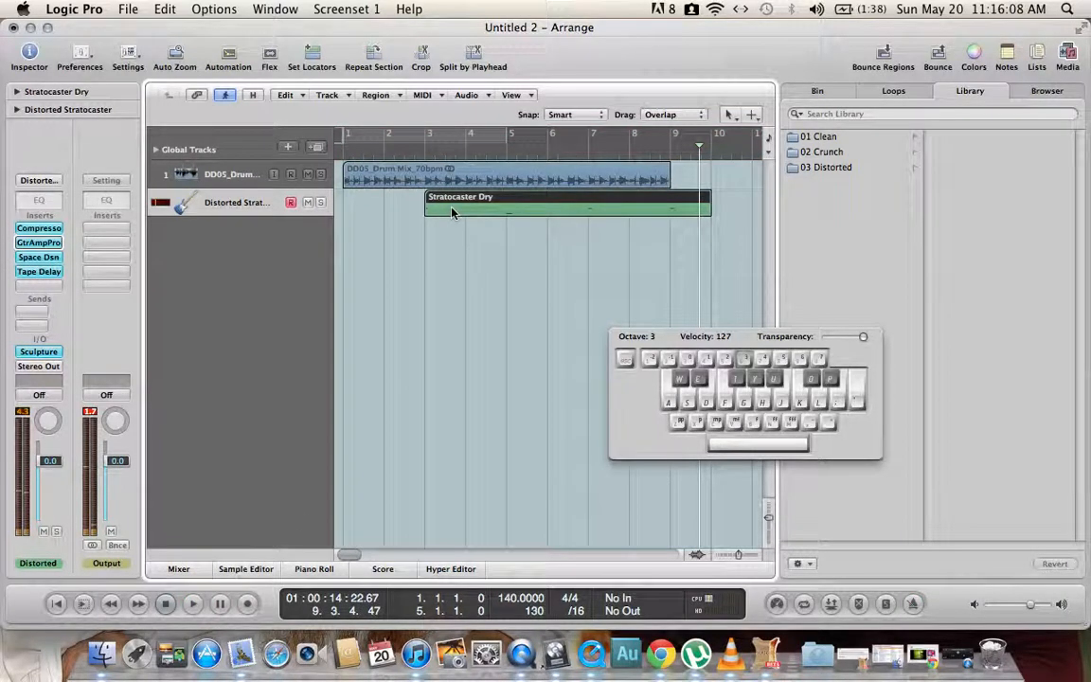
# Delete the recorded Stratocaster Dry region and move the playhead back to the start of the project
pyautogui.press('Delete')
pyautogui.click(342, 156)
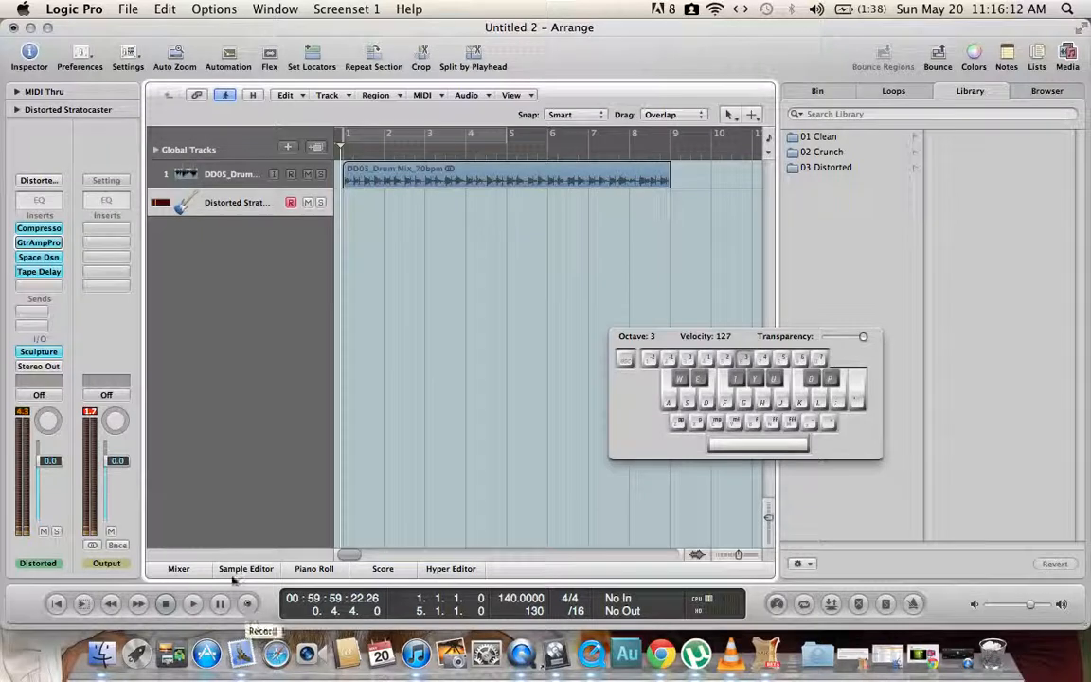
# Lower the Tape Delay's feedback slightly and close its window
pyautogui.click(38, 271)
pyautogui.moveTo(73, 190); pyautogui.dragTo(73, 196)
pyautogui.click(51, 70)
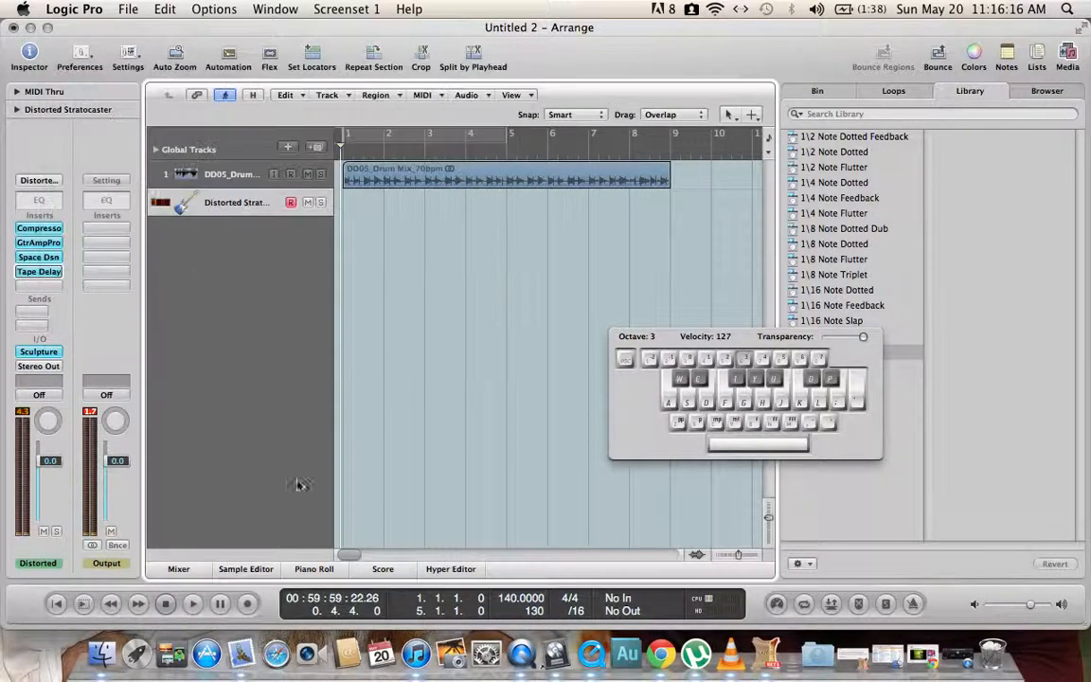
# Record a take of octave 3 notes on the Distorted Stratocaster track over the drum loop, stopping near bar 9
pyautogui.click(248, 604)
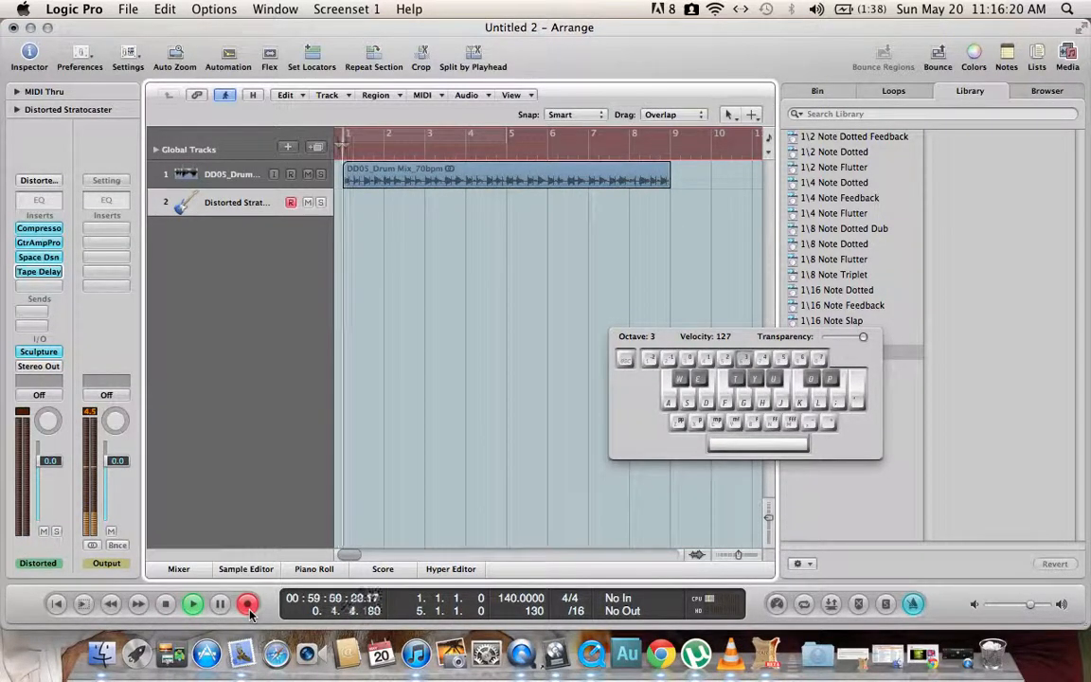
pyautogui.press('a')
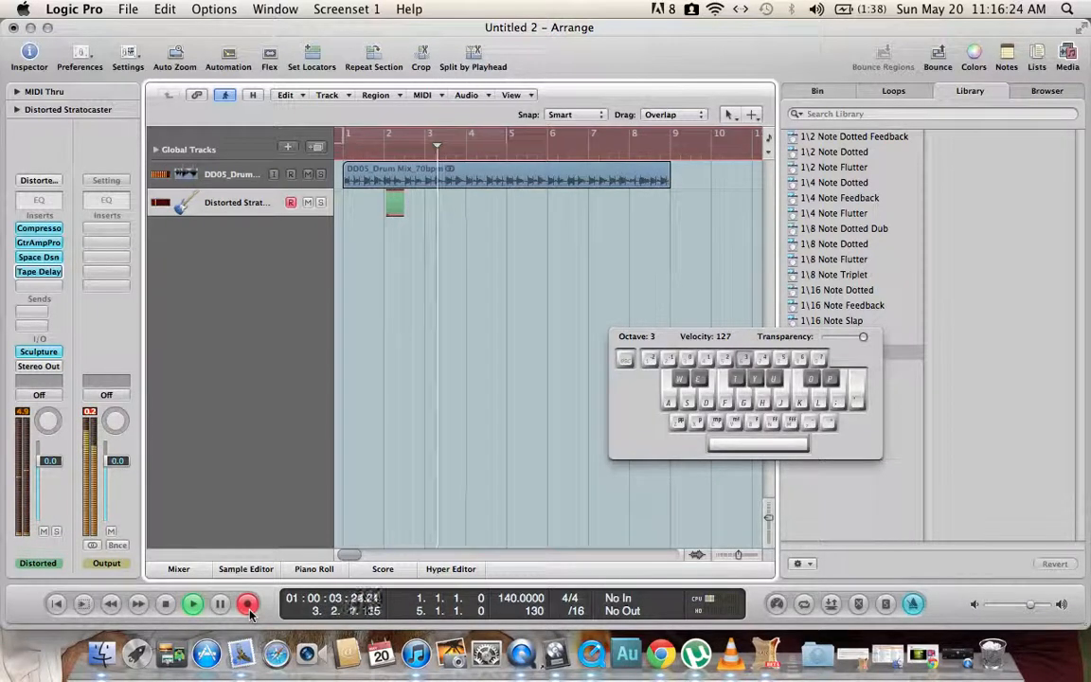
pyautogui.press('g')
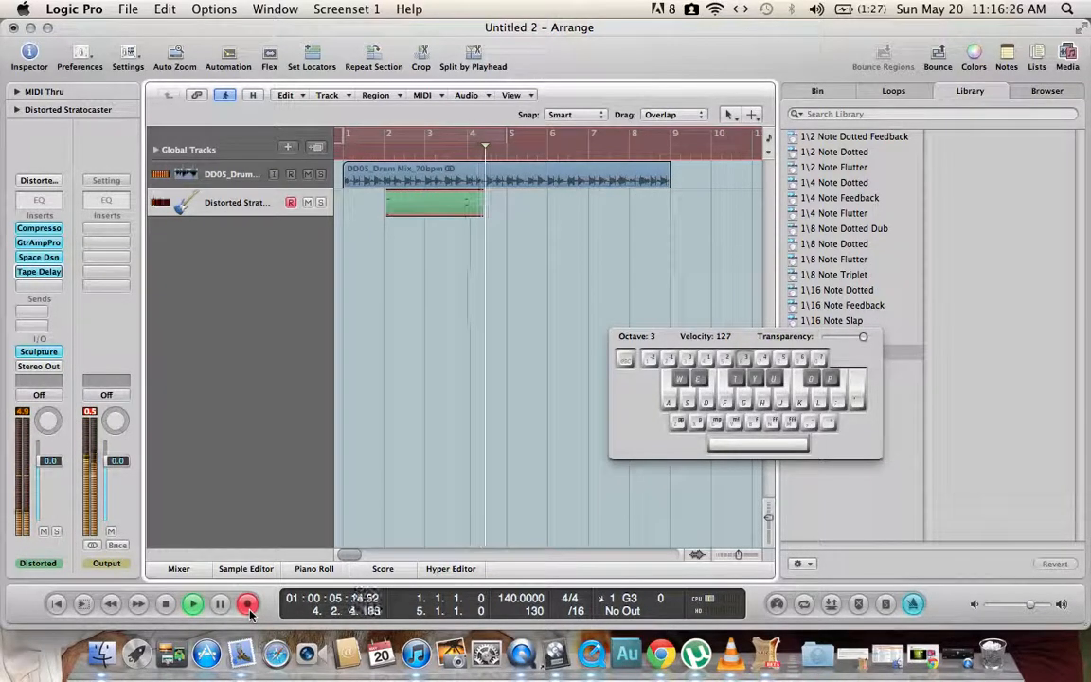
pyautogui.press('k')
pyautogui.press('a')
pyautogui.press('d')
pyautogui.press('k')
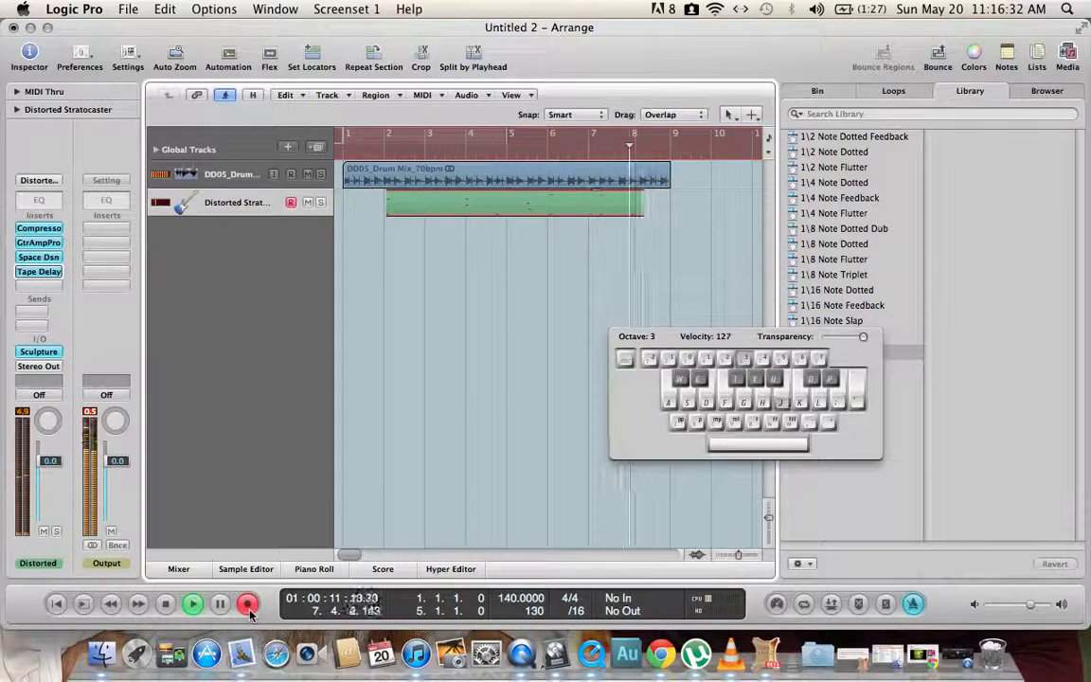
pyautogui.click(166, 606)
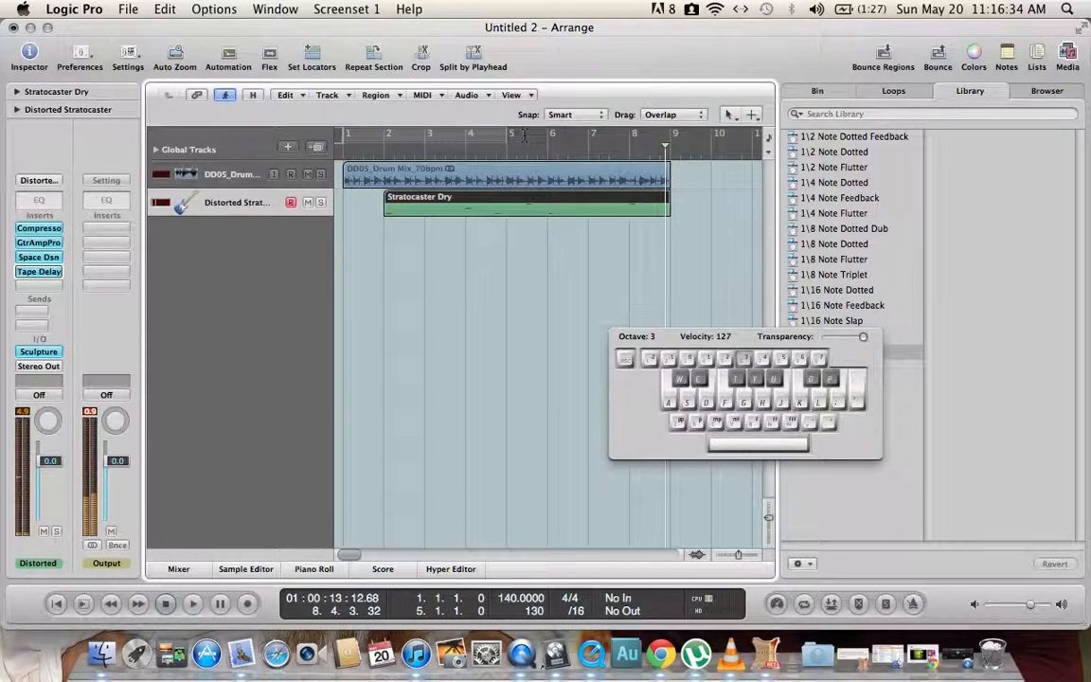
# Discard the recorded Stratocaster Dry region and record a new take of octave 3 notes from the start of the project
pyautogui.press('Delete')
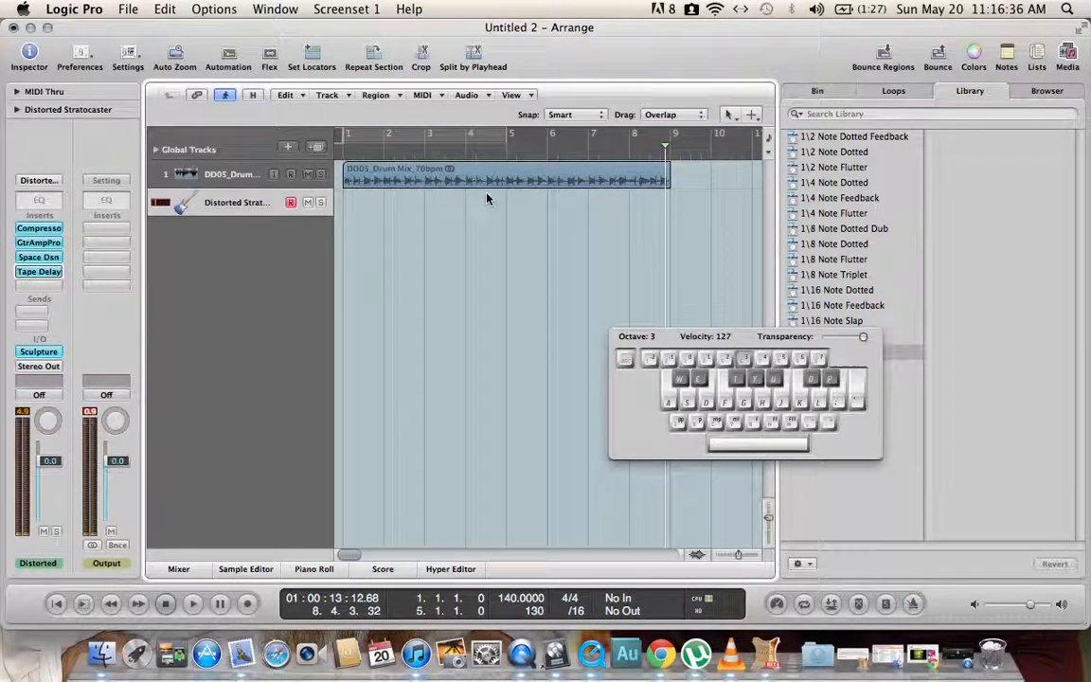
pyautogui.click(344, 149)
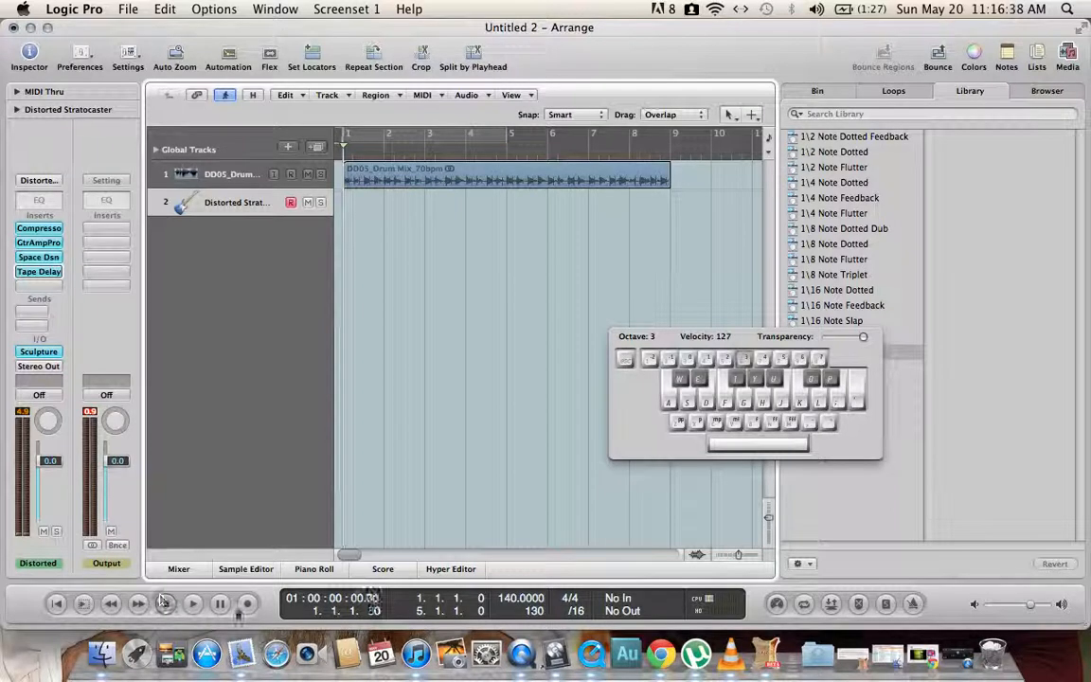
pyautogui.click(248, 604)
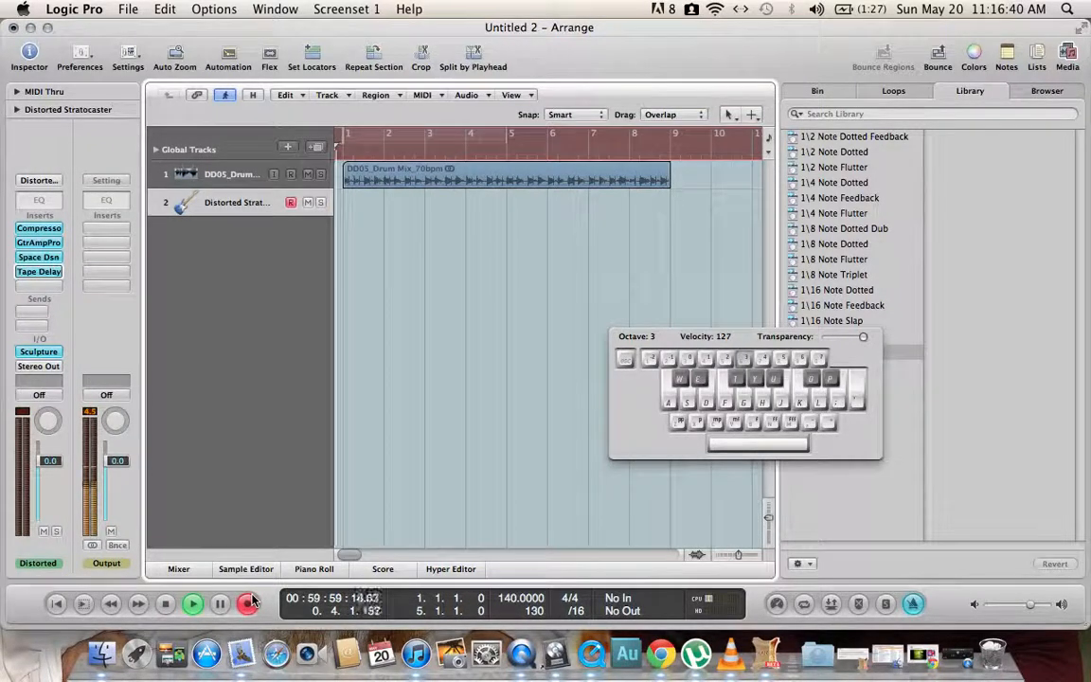
pyautogui.press('d')
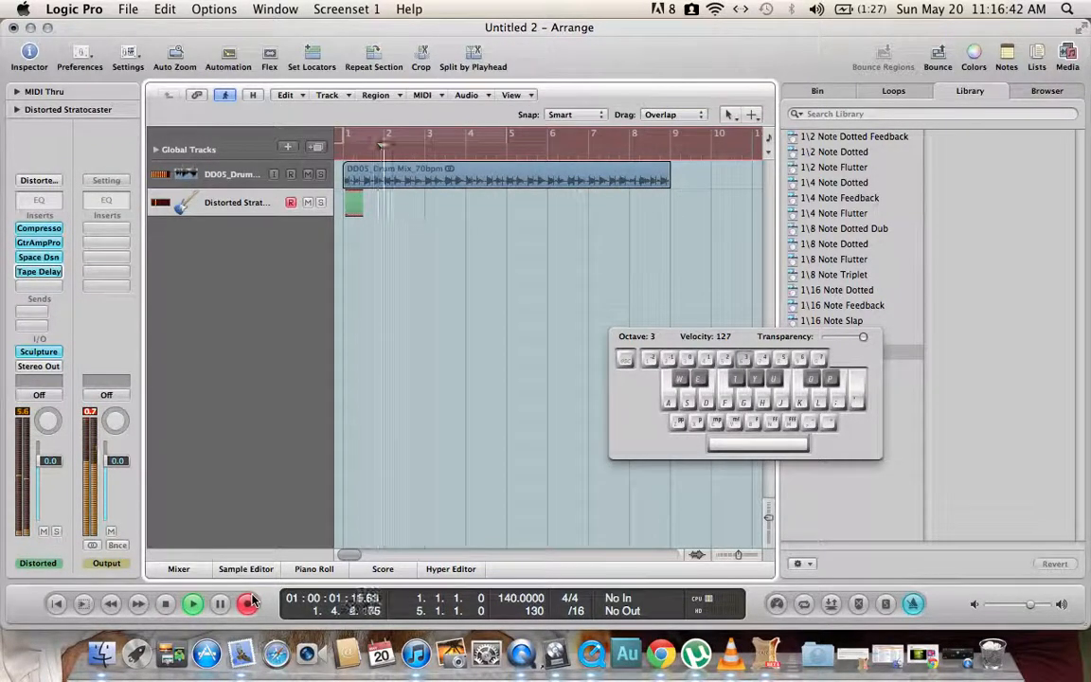
pyautogui.press('g')
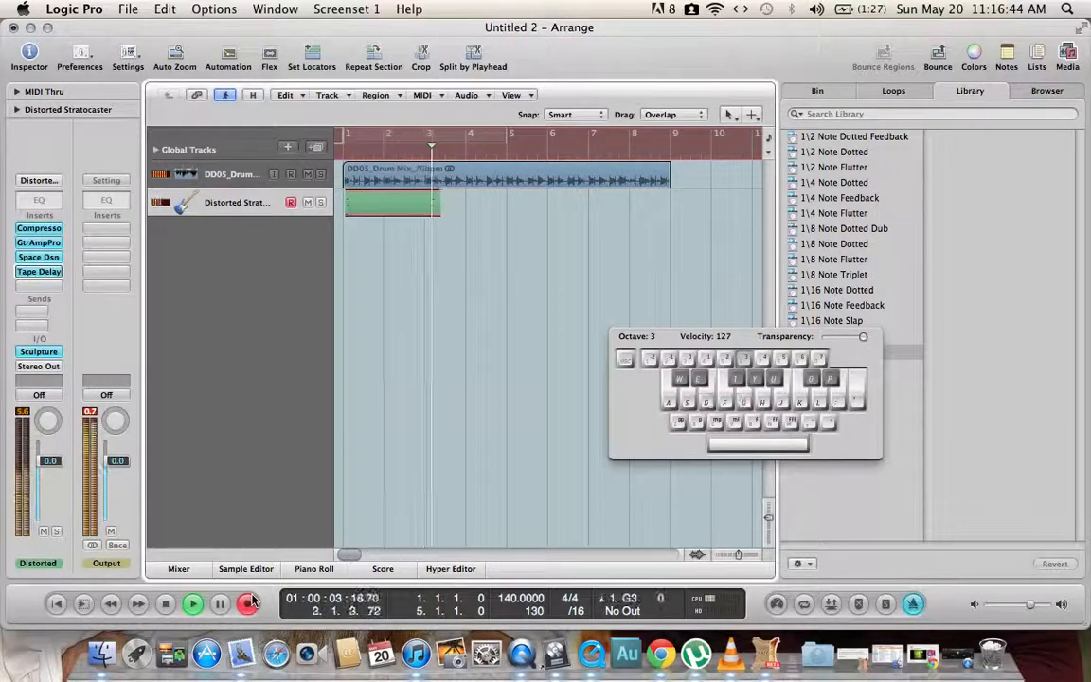
pyautogui.press('k')
pyautogui.press('k')
pyautogui.press('f')
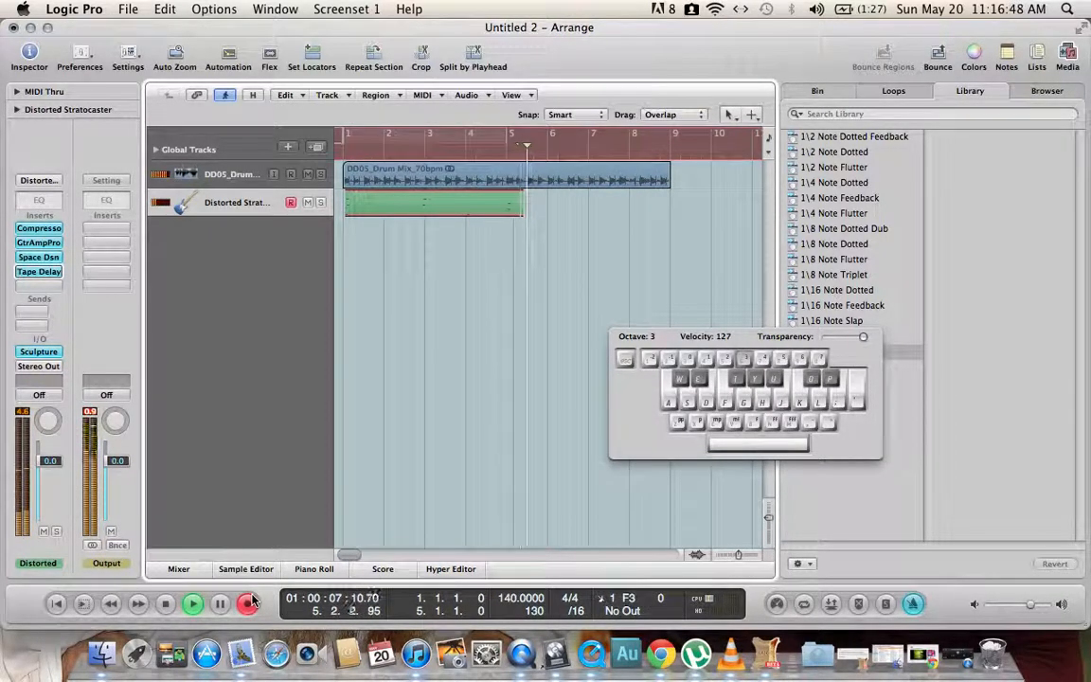
pyautogui.press('g')
pyautogui.press('d')
pyautogui.press('g')
pyautogui.click(165, 606)
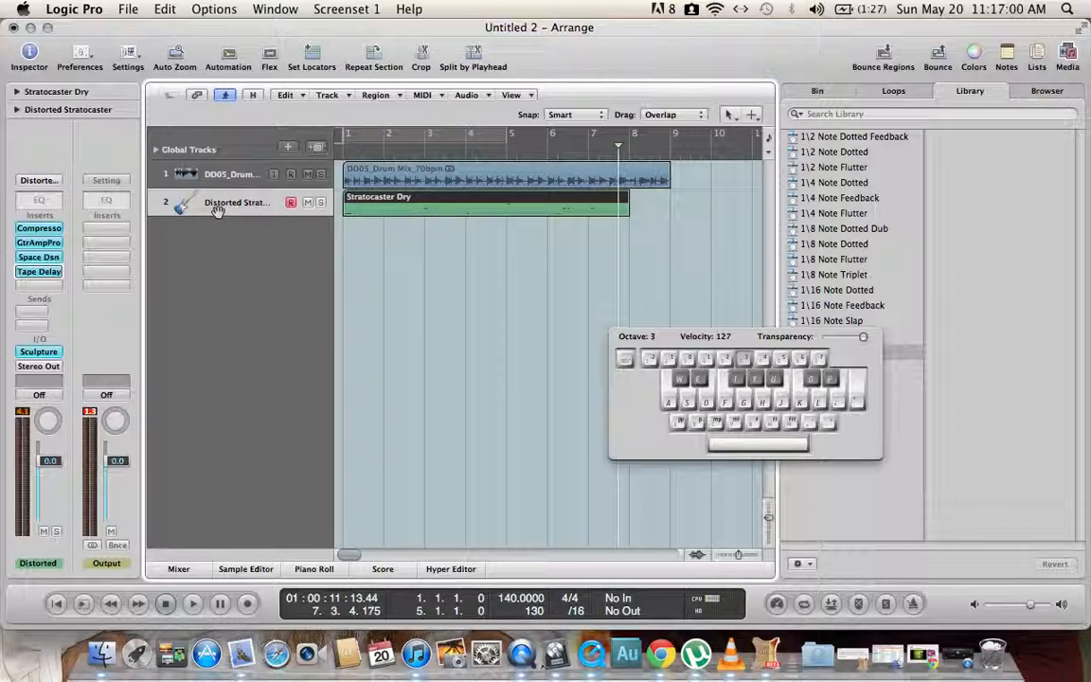
# Delete the Stratocaster Dry region and the Distorted Stratocaster track
pyautogui.press('Delete')
pyautogui.press('Delete')
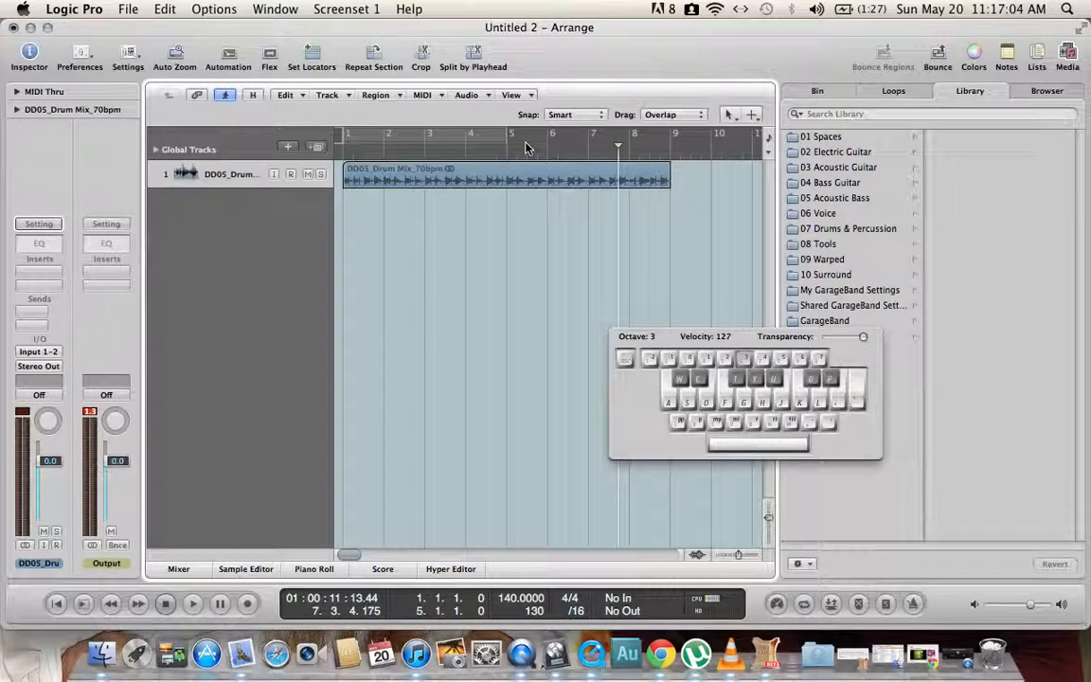
# Examine the DD05_Drum Mix_70bpm region's waveform and the available audio functions in the Sample Editor
pyautogui.click(490, 180)
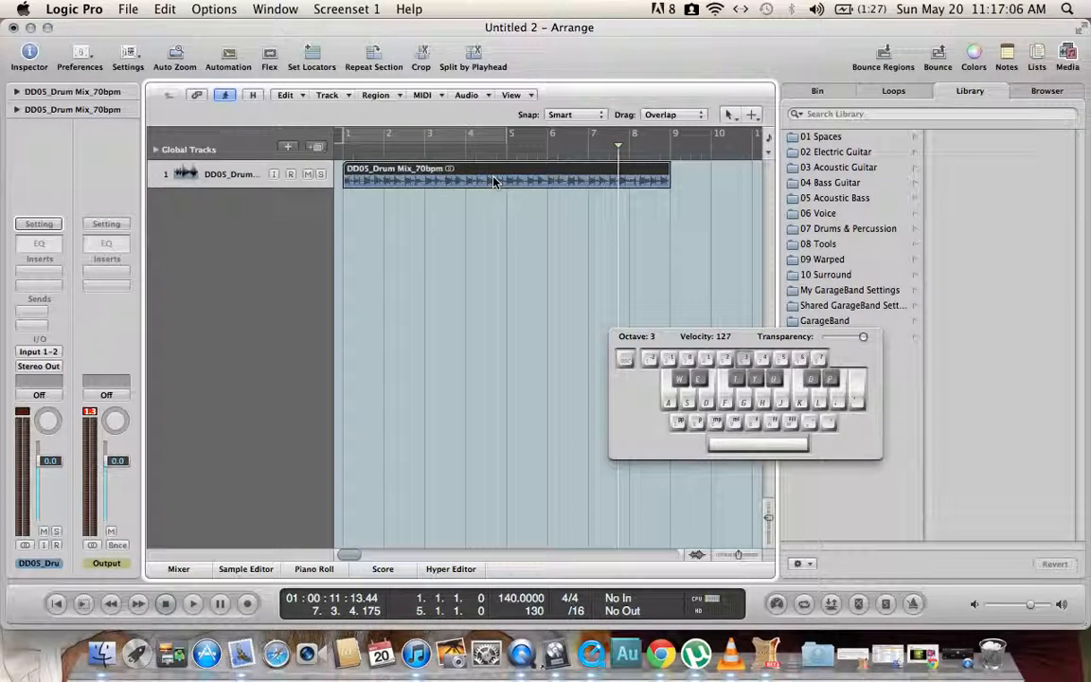
pyautogui.doubleClick(493, 181)
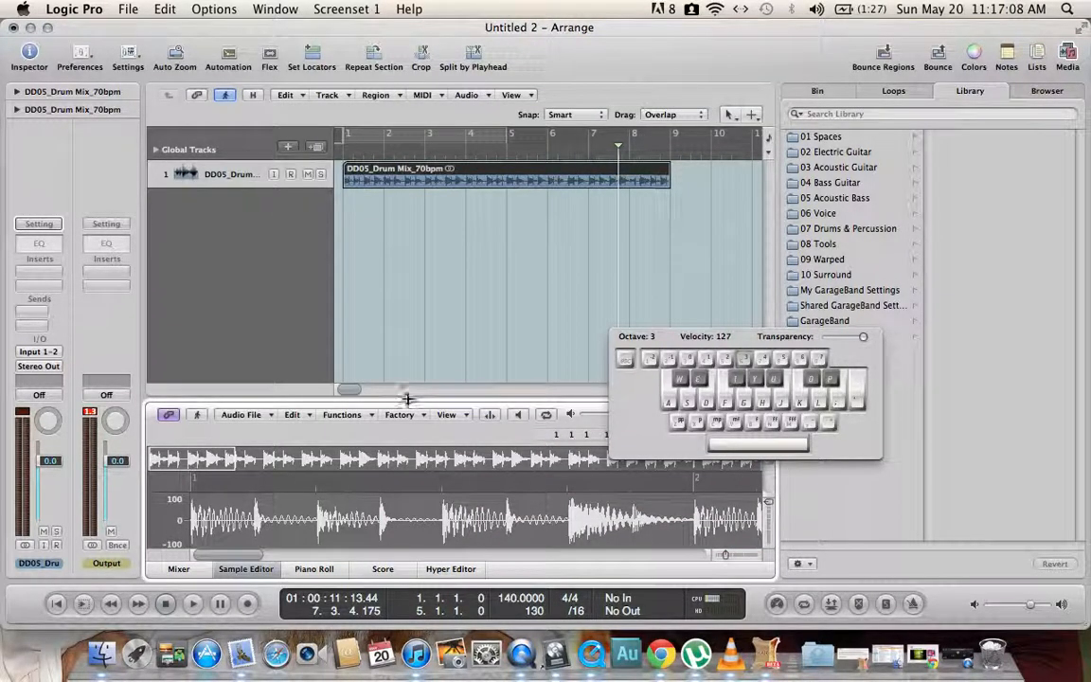
pyautogui.moveTo(404, 397); pyautogui.dragTo(387, 214)
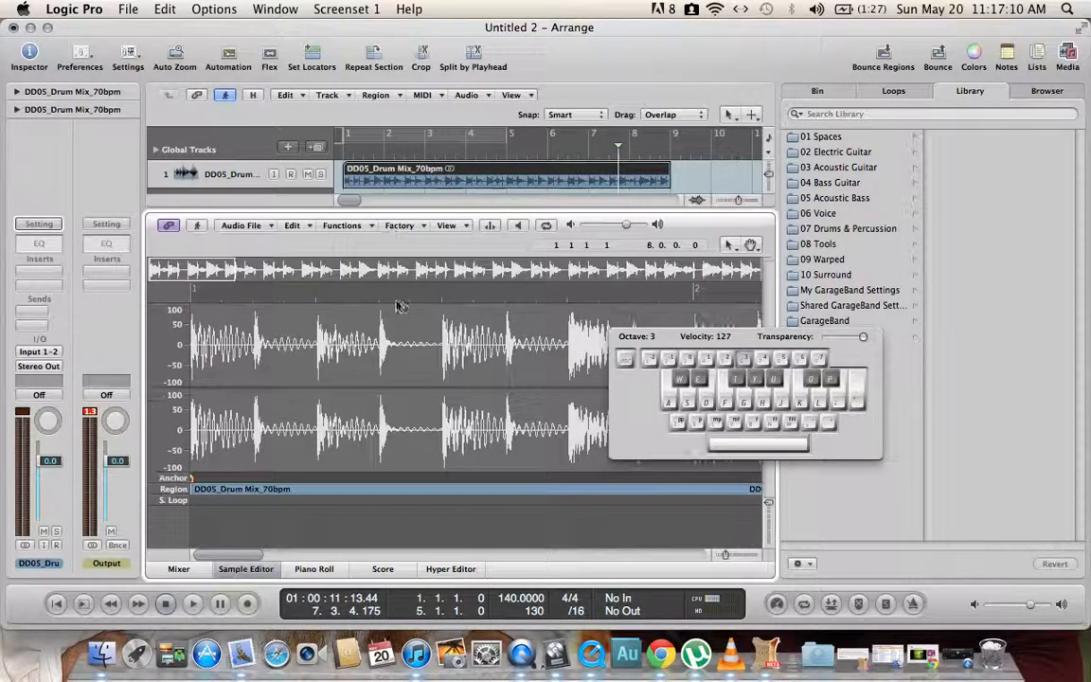
pyautogui.click(399, 224)
pyautogui.click(365, 226)
pyautogui.click(364, 227)
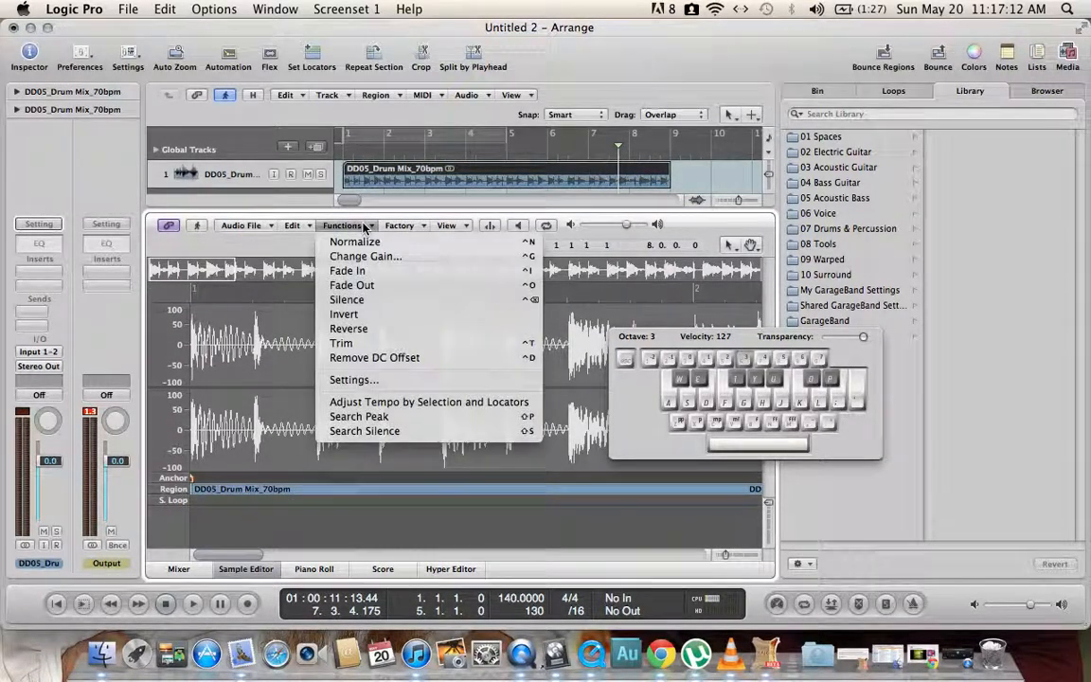
pyautogui.click(344, 227)
pyautogui.moveTo(369, 214); pyautogui.dragTo(342, 326)
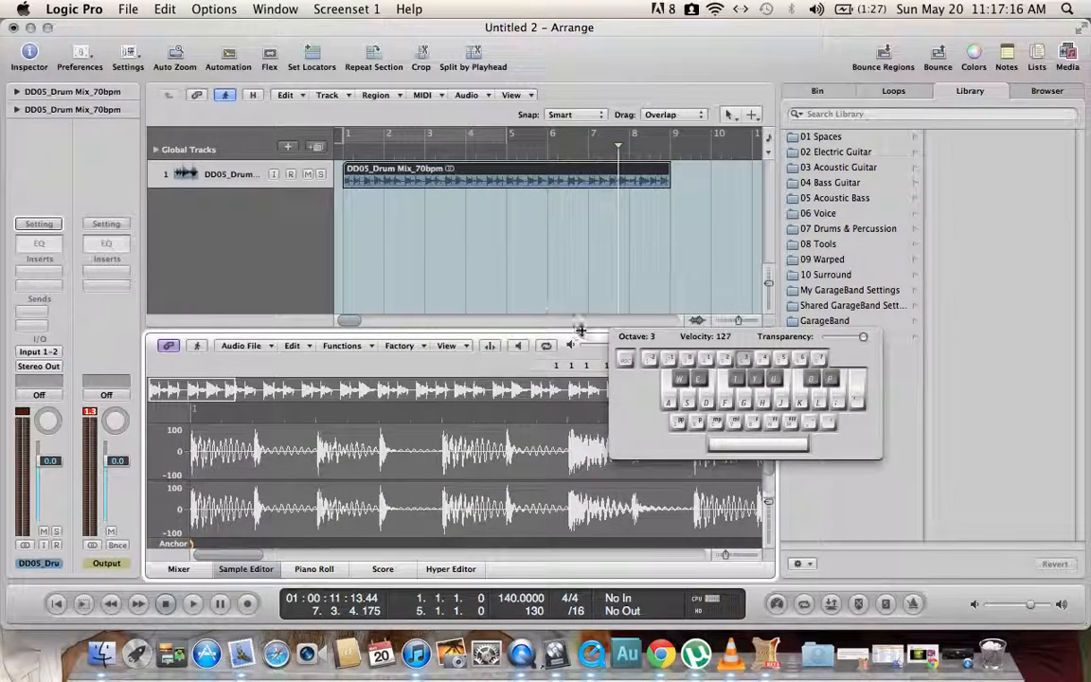
# Hide the on-screen musical typing keyboard and reopen the DD05_Drum Mix_70bpm region in an enlarged Sample Editor
pyautogui.press('capslock')
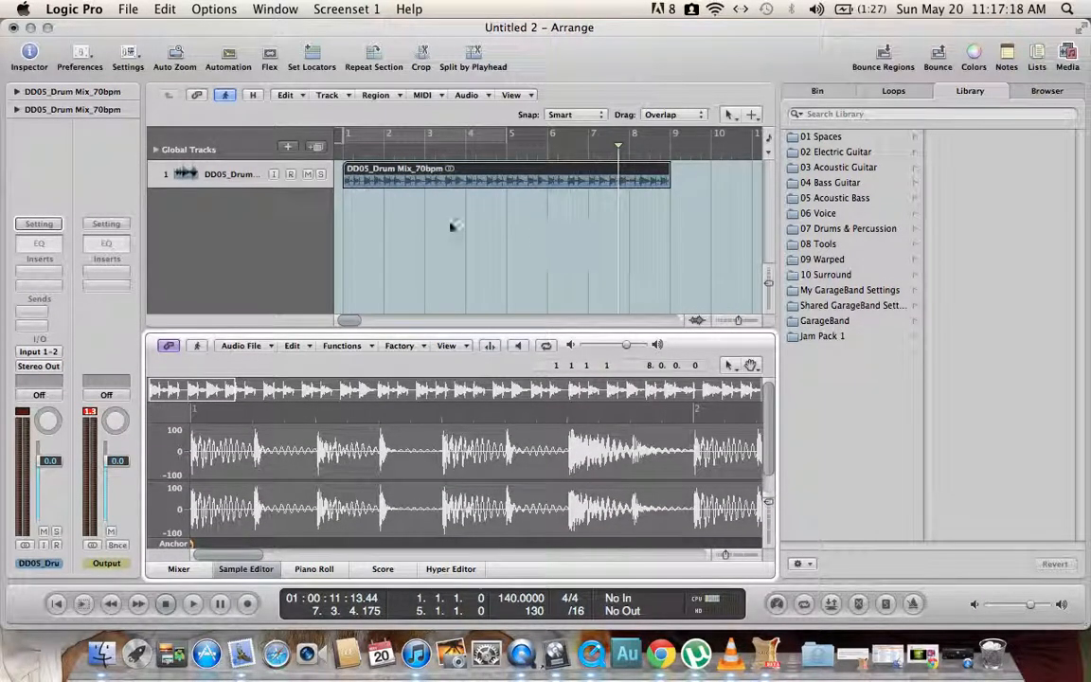
pyautogui.moveTo(371, 331); pyautogui.dragTo(409, 596)
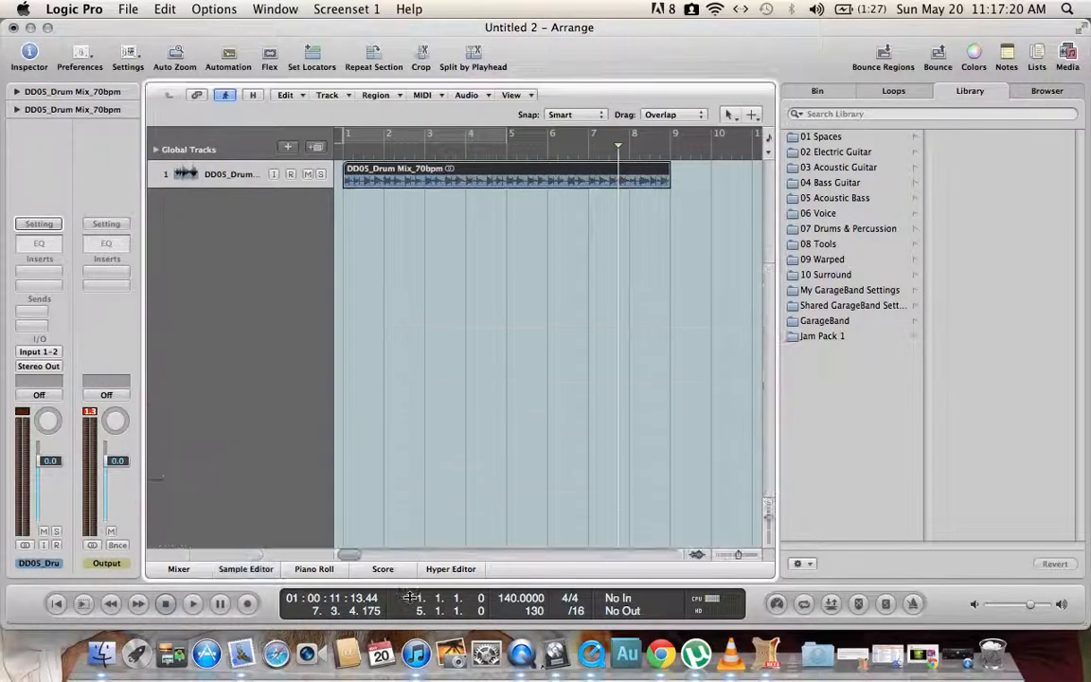
pyautogui.doubleClick(456, 176)
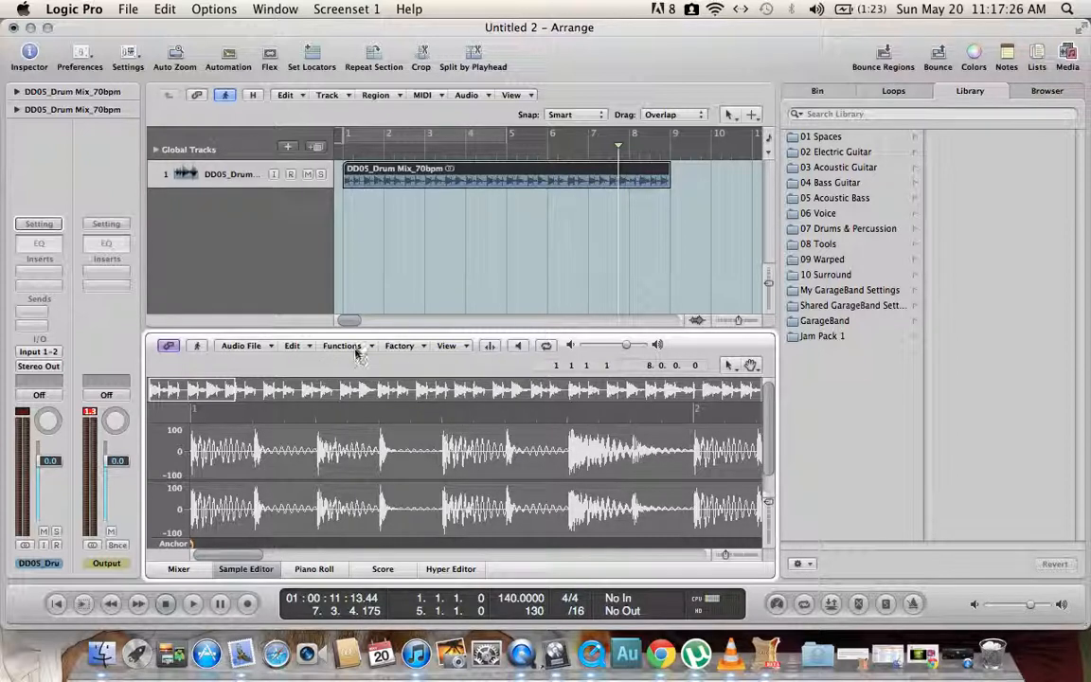
pyautogui.click(385, 234)
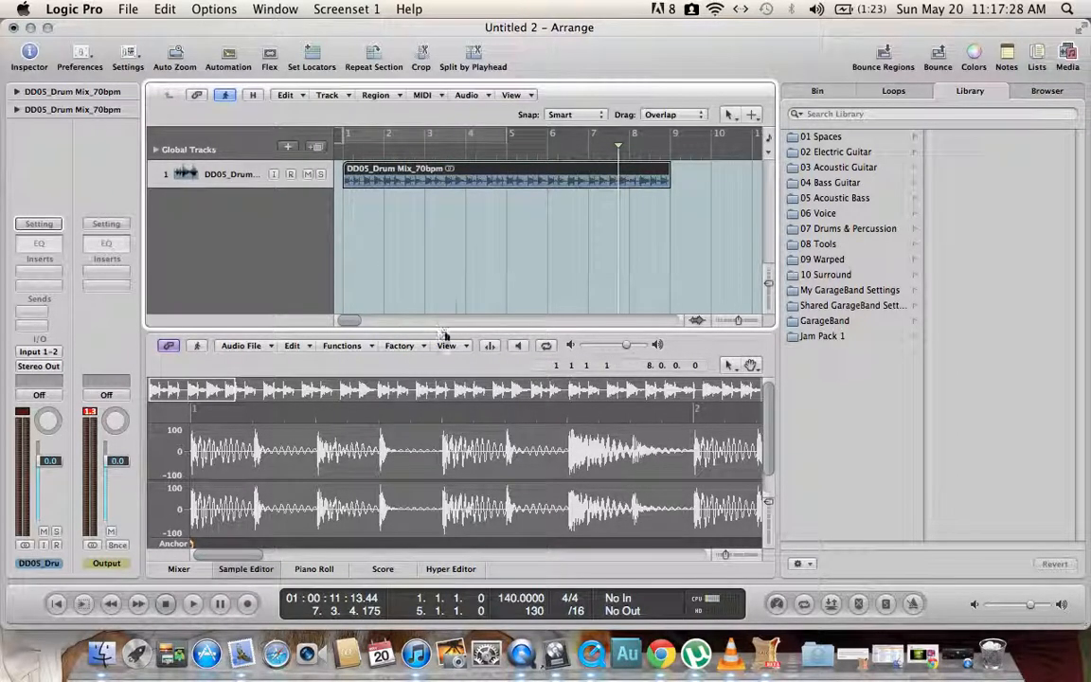
pyautogui.moveTo(455, 328); pyautogui.dragTo(425, 158)
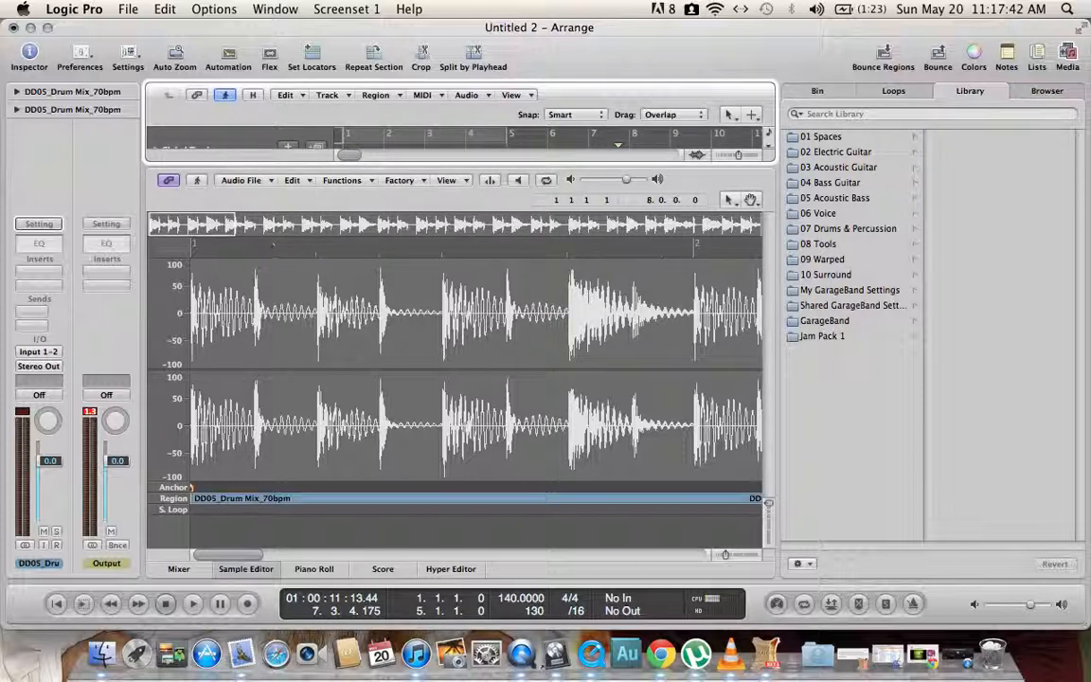
# Apply the Invert and Reverse functions to the DD05_Drum Mix_70bpm audio
pyautogui.click(342, 180)
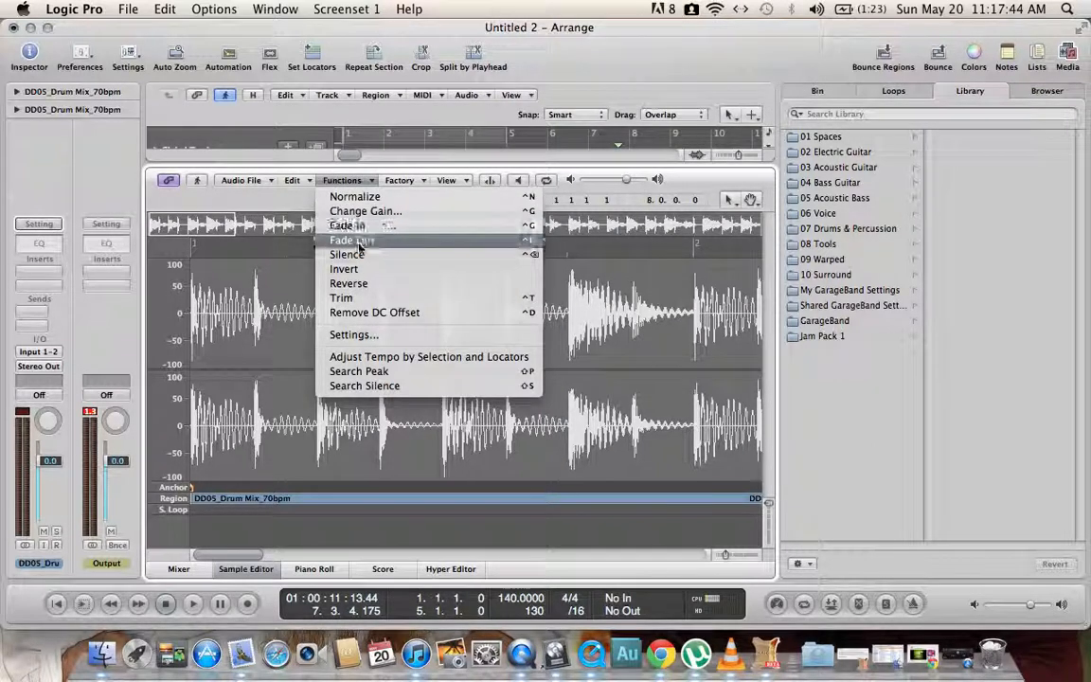
pyautogui.click(357, 273)
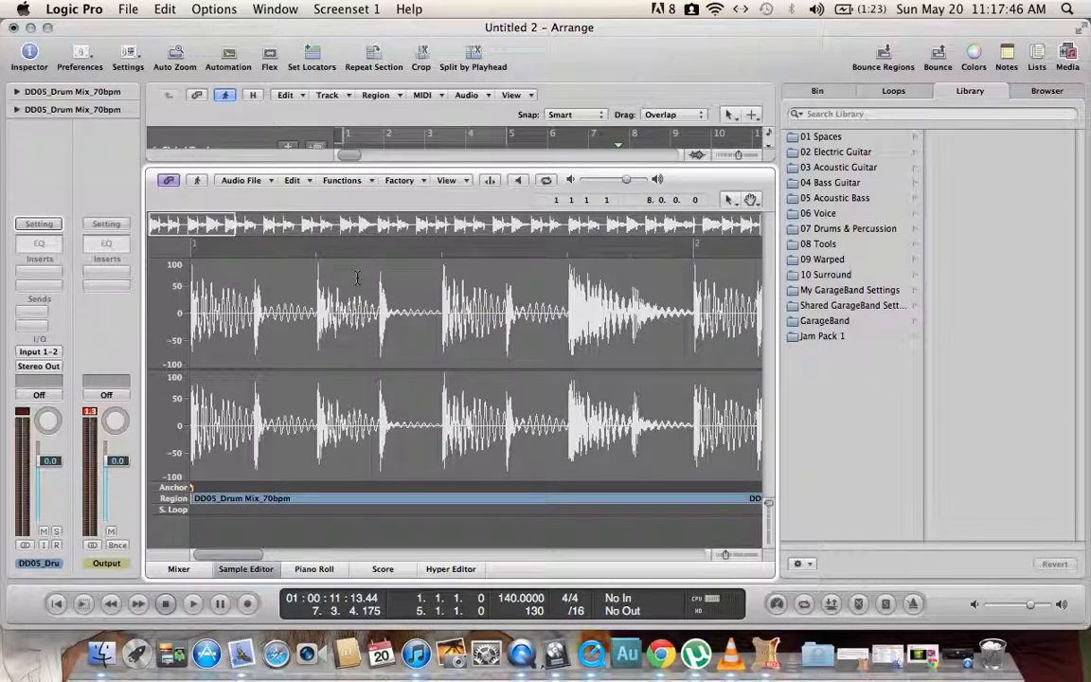
pyautogui.click(333, 180)
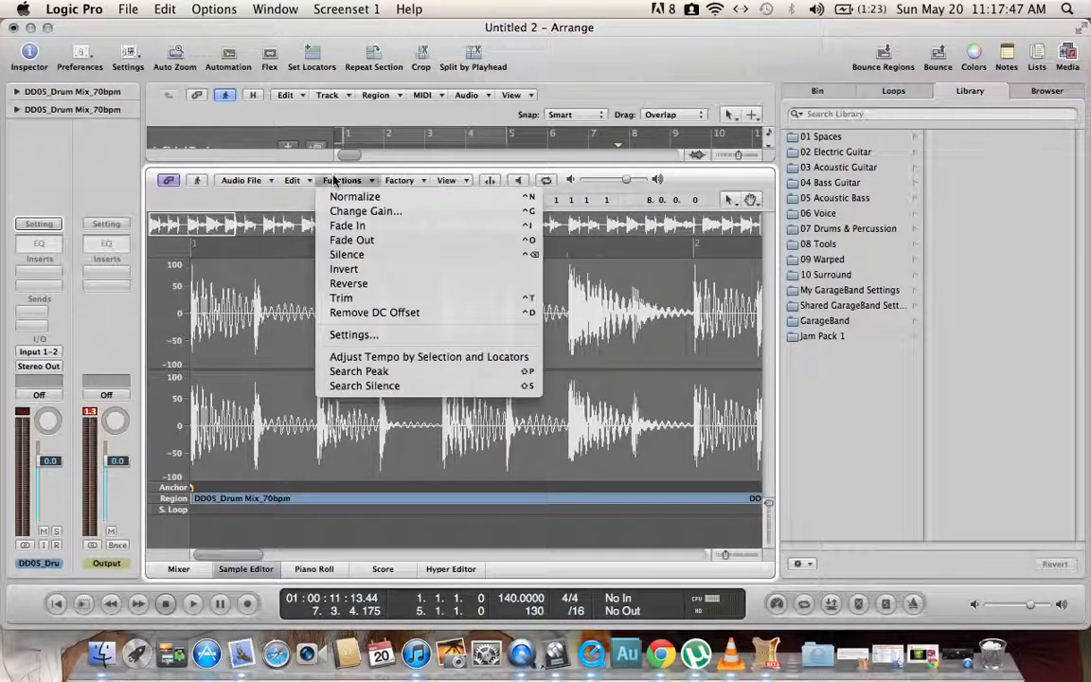
pyautogui.click(368, 284)
# Play back a few bars of the reversed drum loop, stop playback and collapse the Sample Editor
pyautogui.click(165, 603)
pyautogui.click(193, 605)
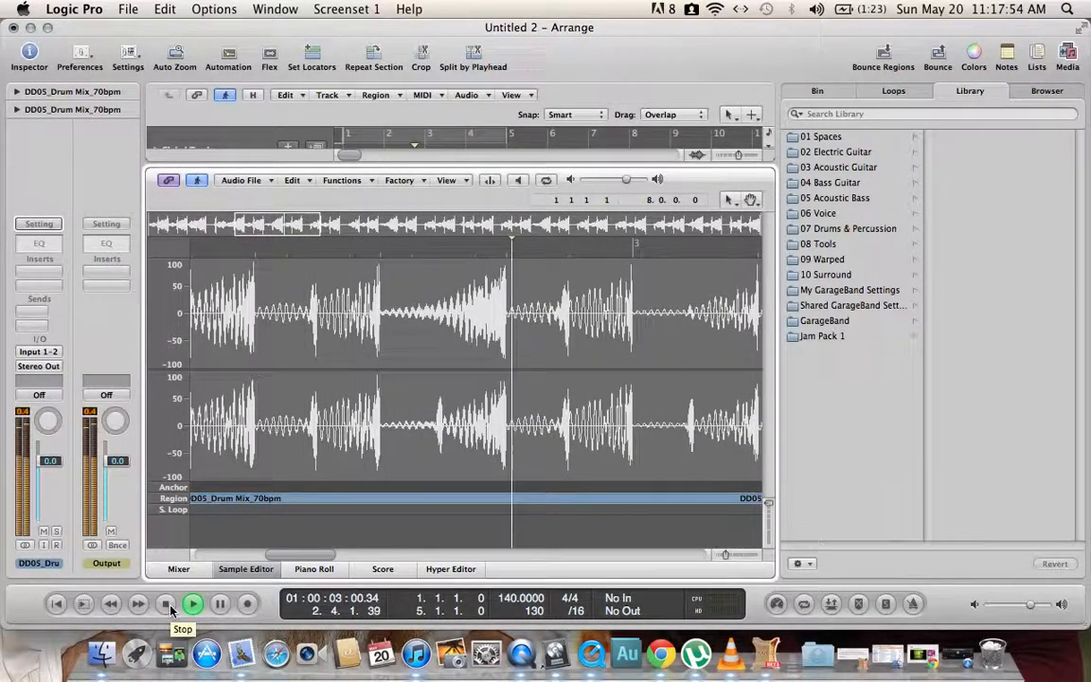
pyautogui.click(171, 609)
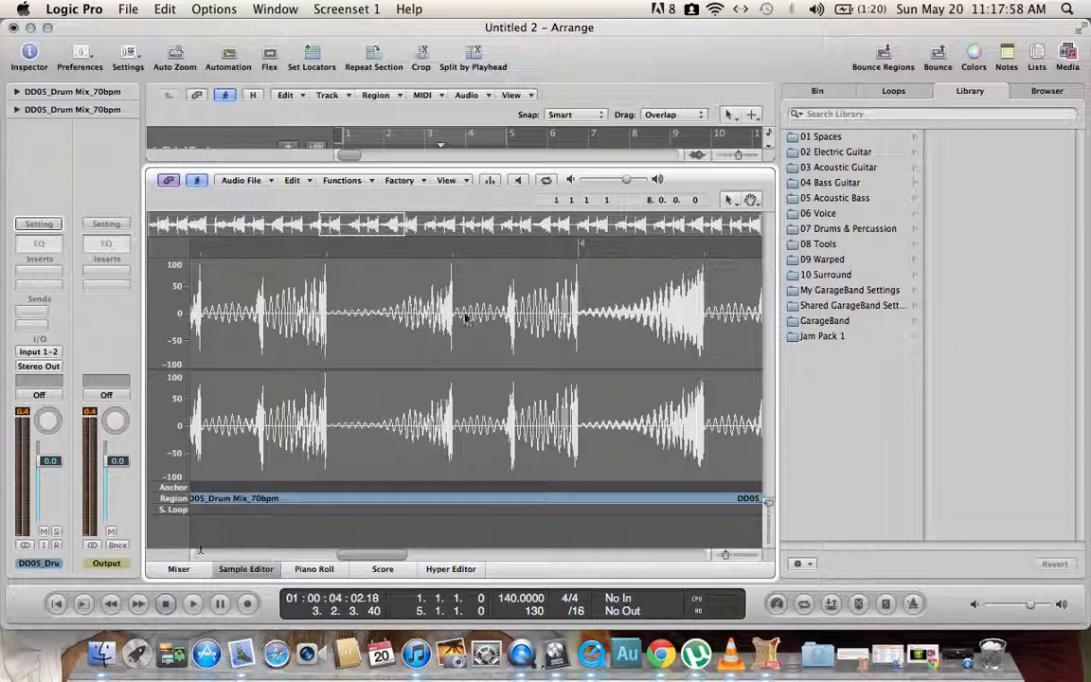
pyautogui.moveTo(435, 166); pyautogui.dragTo(446, 548)
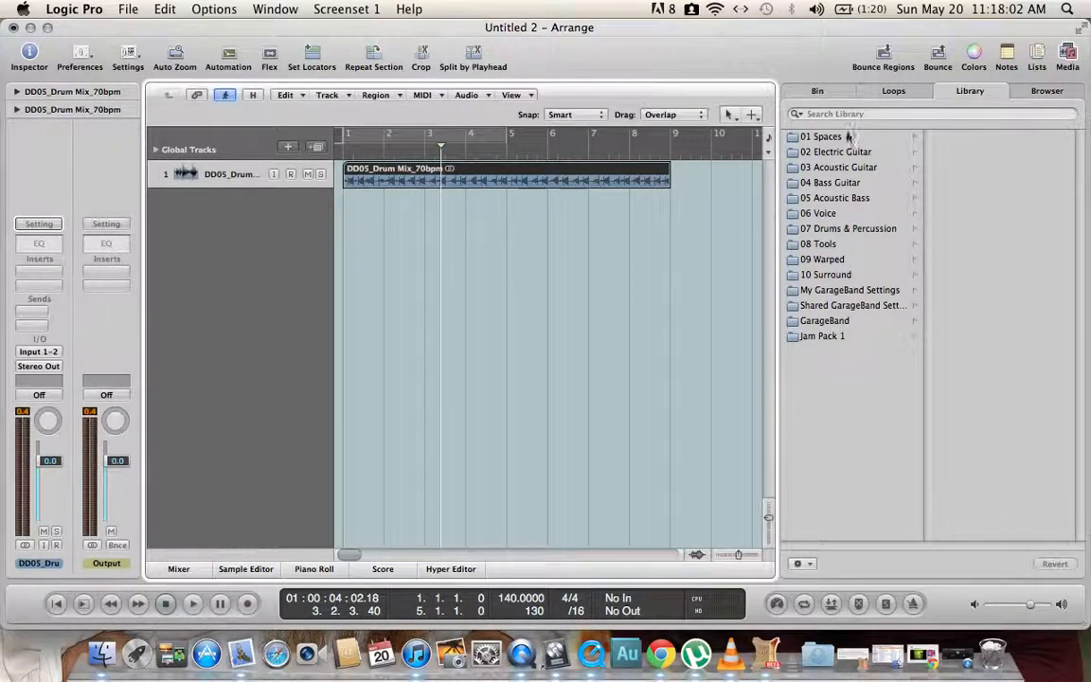
# Add the Beats loop 2-Step Behind Beat 02 at bar 1 on a new track and delete the DD05_Drum Mix_70bpm region
pyautogui.click(893, 92)
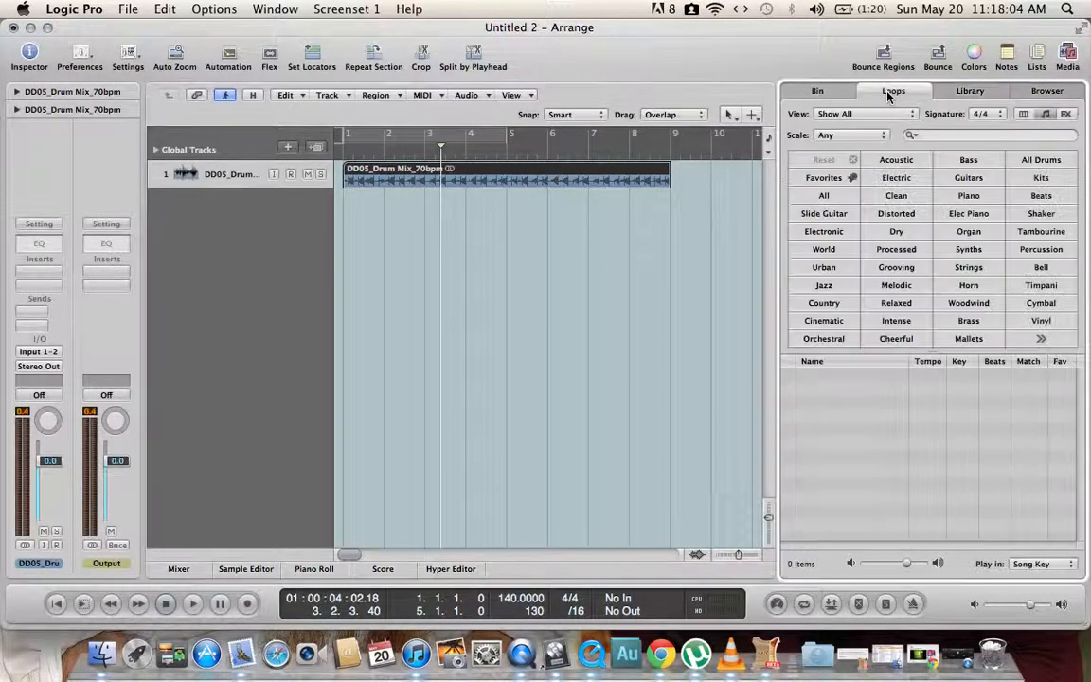
pyautogui.click(1044, 195)
pyautogui.moveTo(847, 443); pyautogui.dragTo(347, 201)
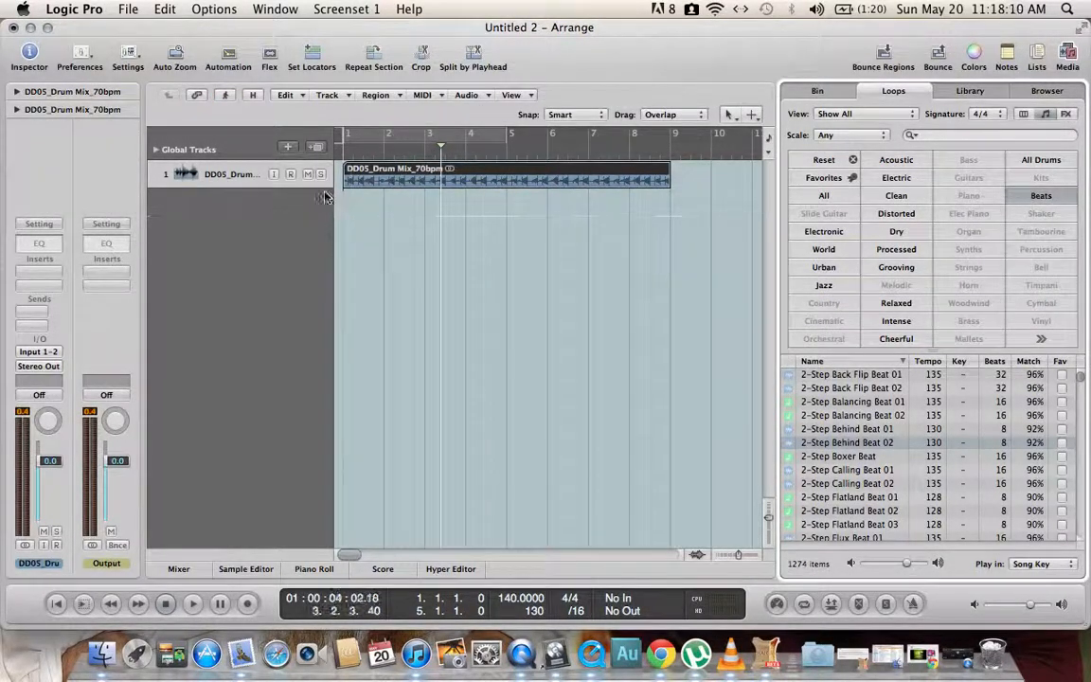
pyautogui.click(227, 171)
pyautogui.press('Delete')
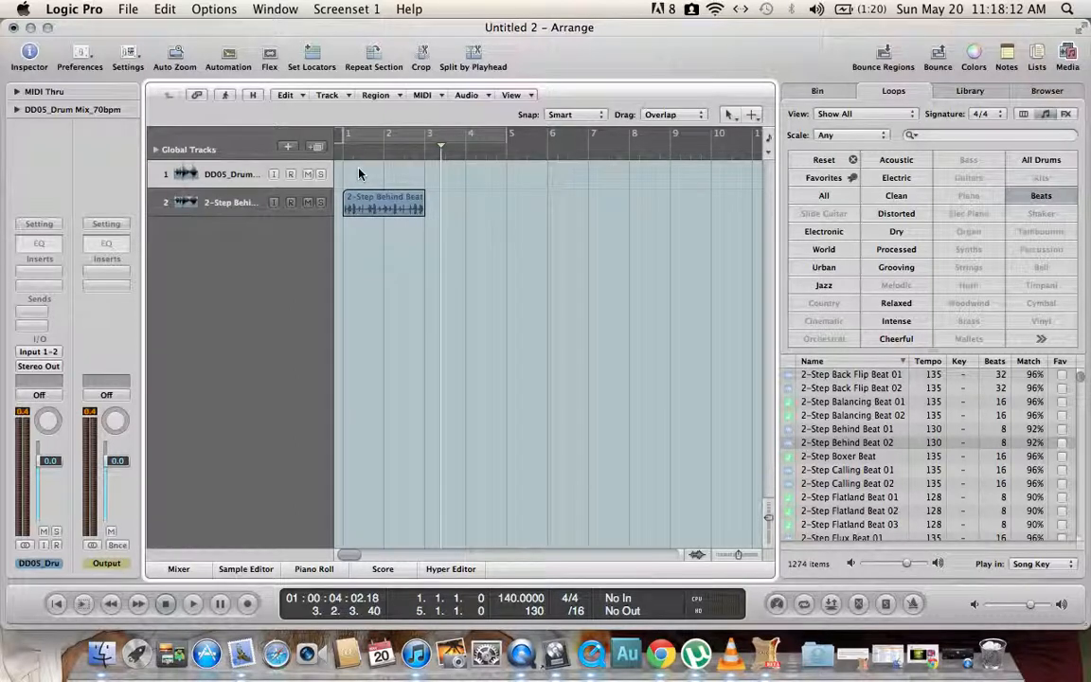
# Open the 2-Step Behind Beat 02 region in the Sample Editor and try to reverse its audio
pyautogui.click(361, 205)
pyautogui.doubleClick(360, 210)
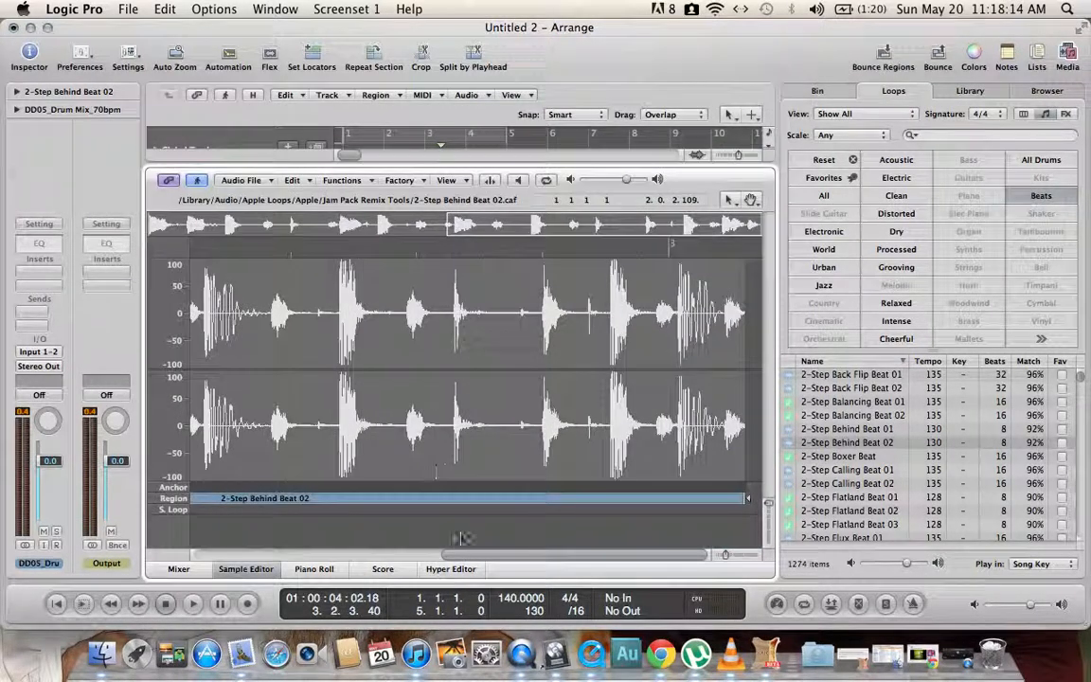
pyautogui.click(354, 182)
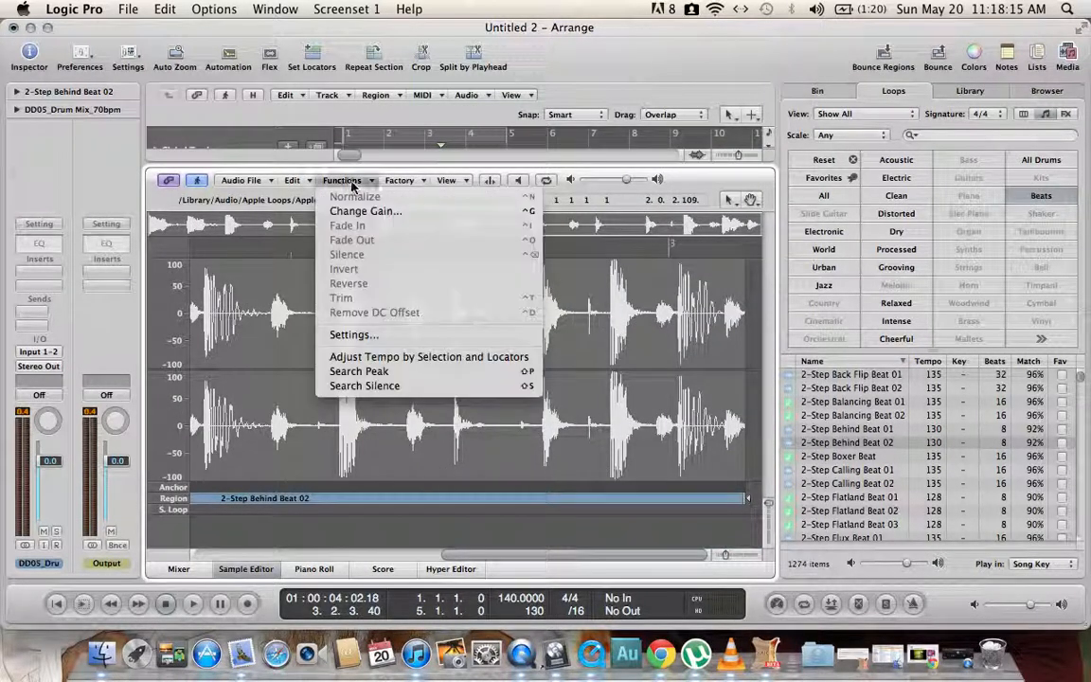
pyautogui.click(364, 284)
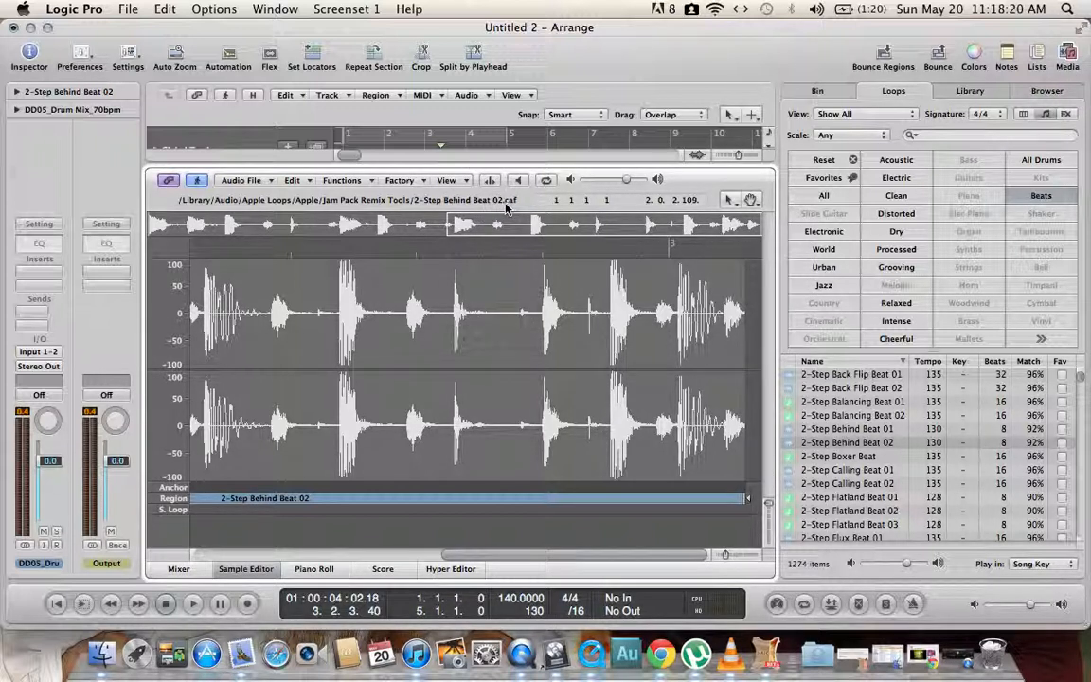
# Collapse the Sample Editor and bounce the 2-Step Behind Beat 02 region in place to a new track, deleting the source
pyautogui.click(527, 166)
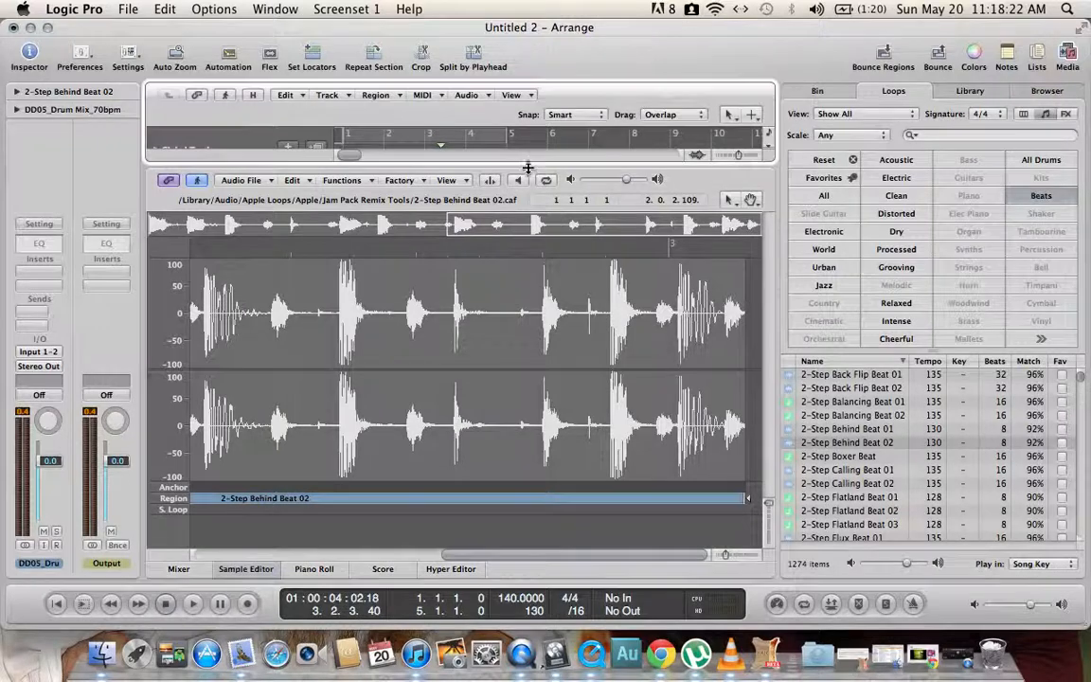
pyautogui.click(533, 172)
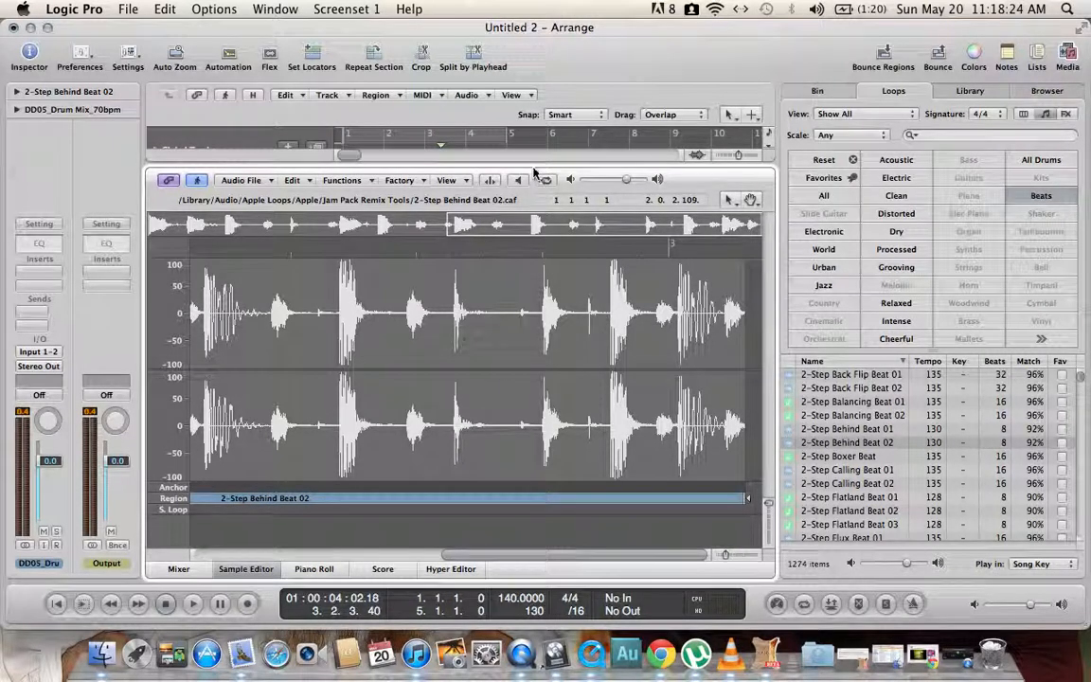
pyautogui.moveTo(532, 166); pyautogui.dragTo(572, 584)
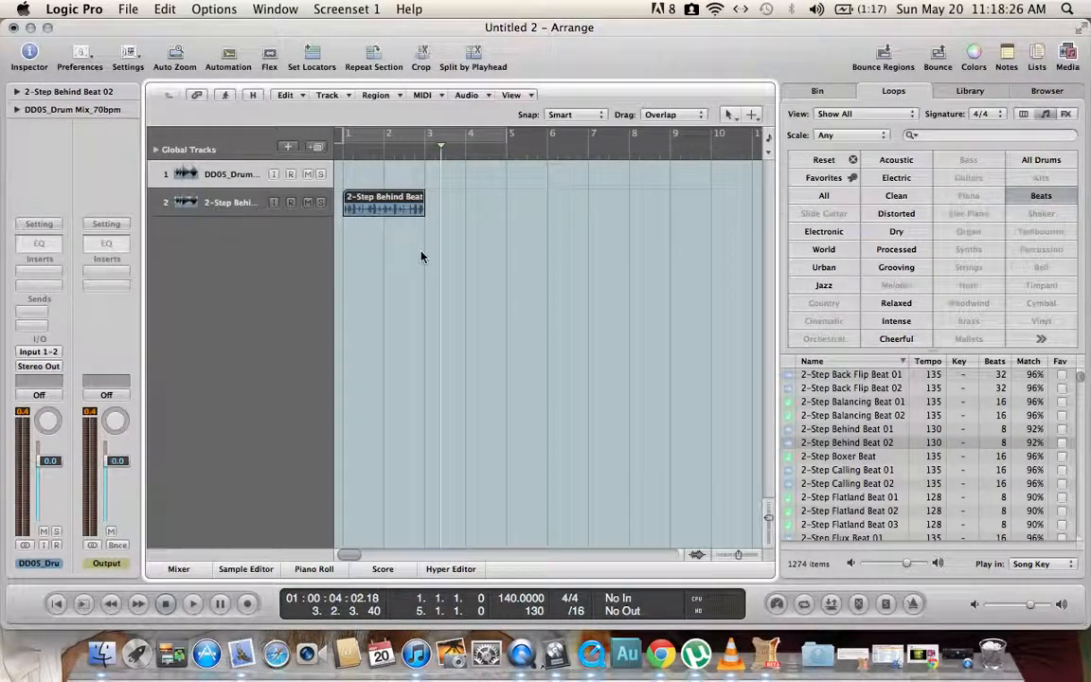
pyautogui.click(391, 210)
pyautogui.rightClick(404, 206)
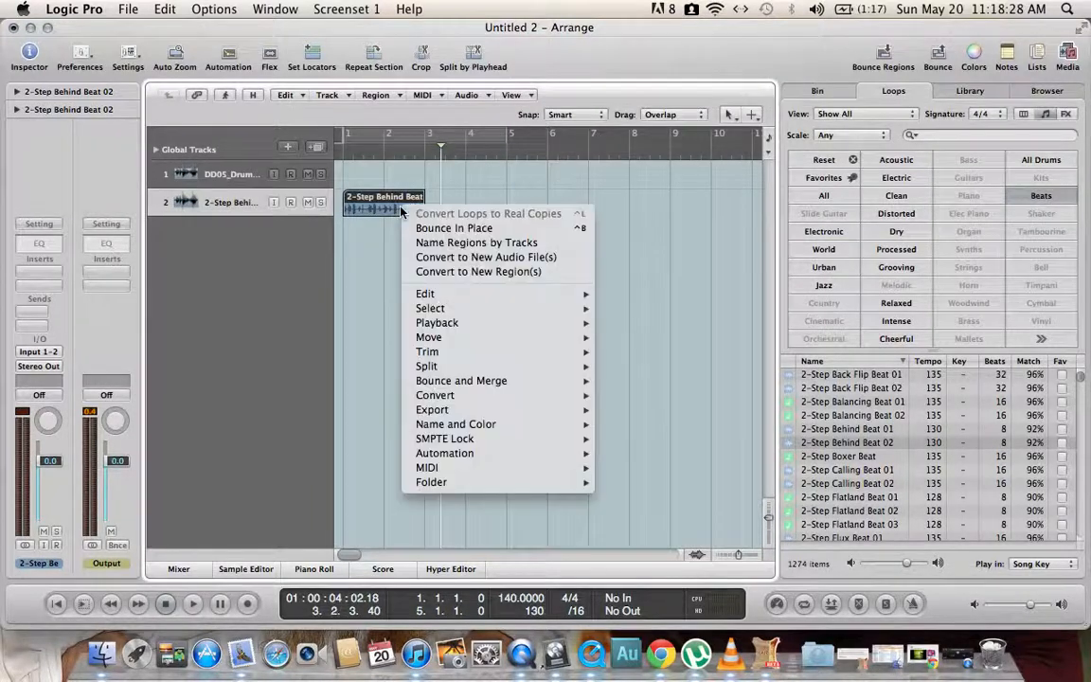
pyautogui.click(480, 228)
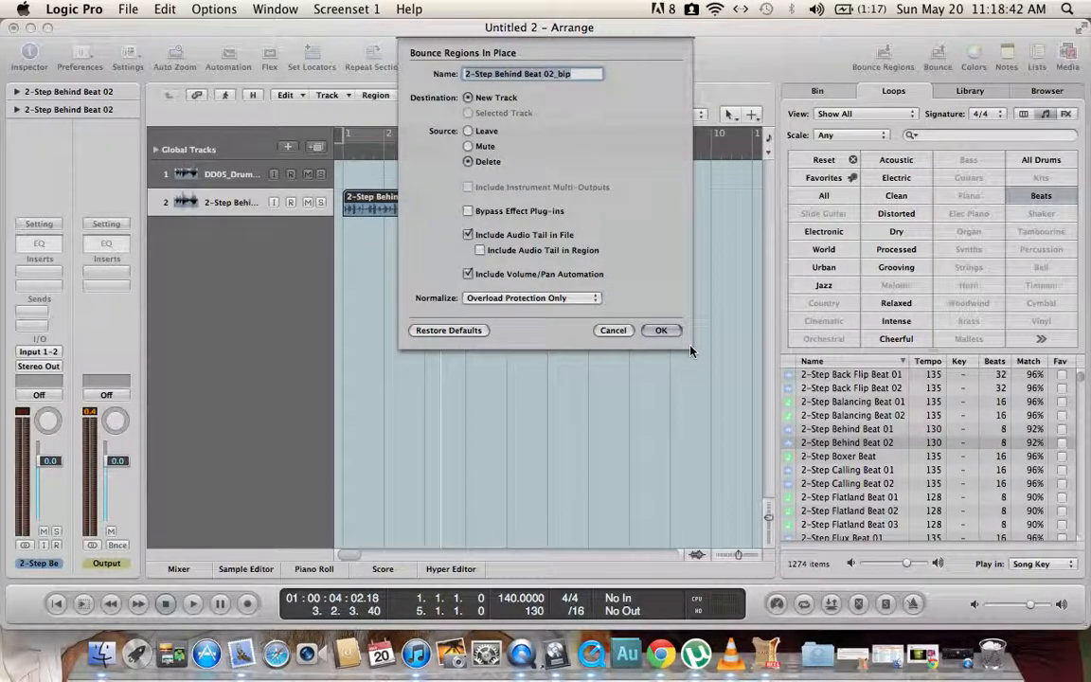
pyautogui.click(663, 331)
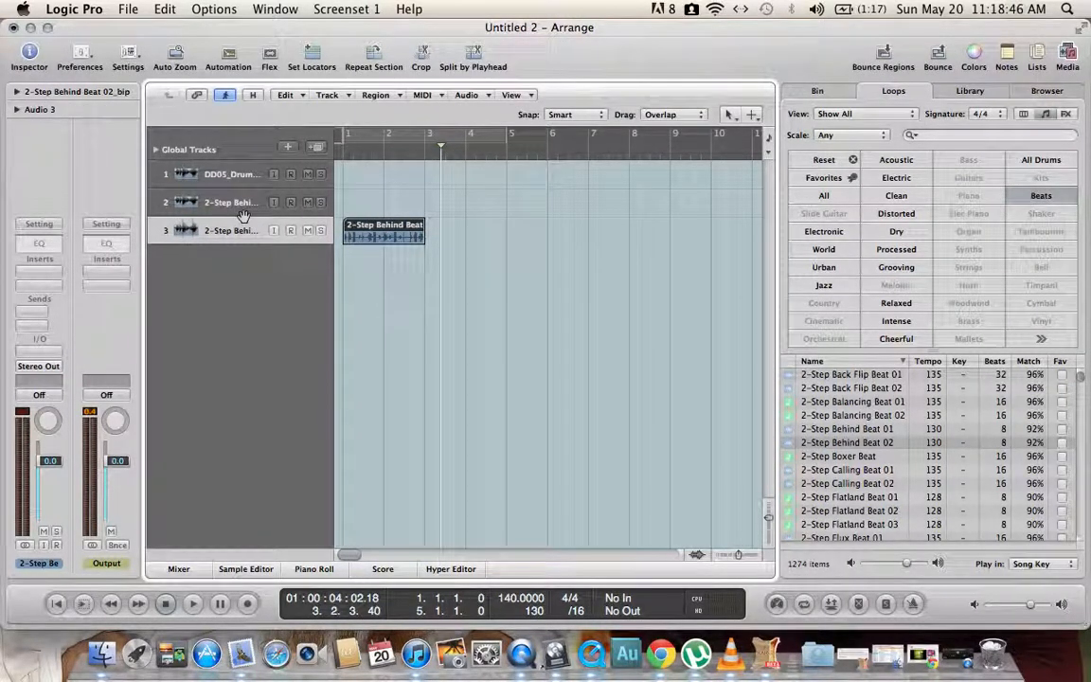
# Open the bounced 2-Step Behind Beat 02_bip region in the Sample Editor and reverse its audio
pyautogui.doubleClick(365, 237)
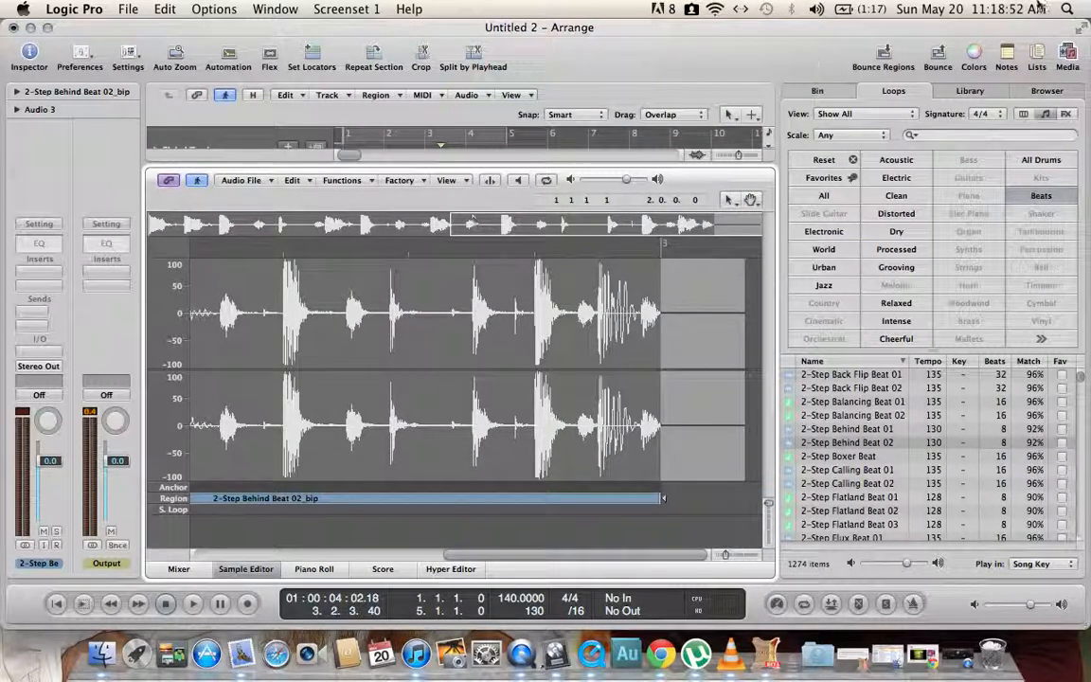
pyautogui.click(394, 181)
pyautogui.click(342, 180)
pyautogui.click(342, 180)
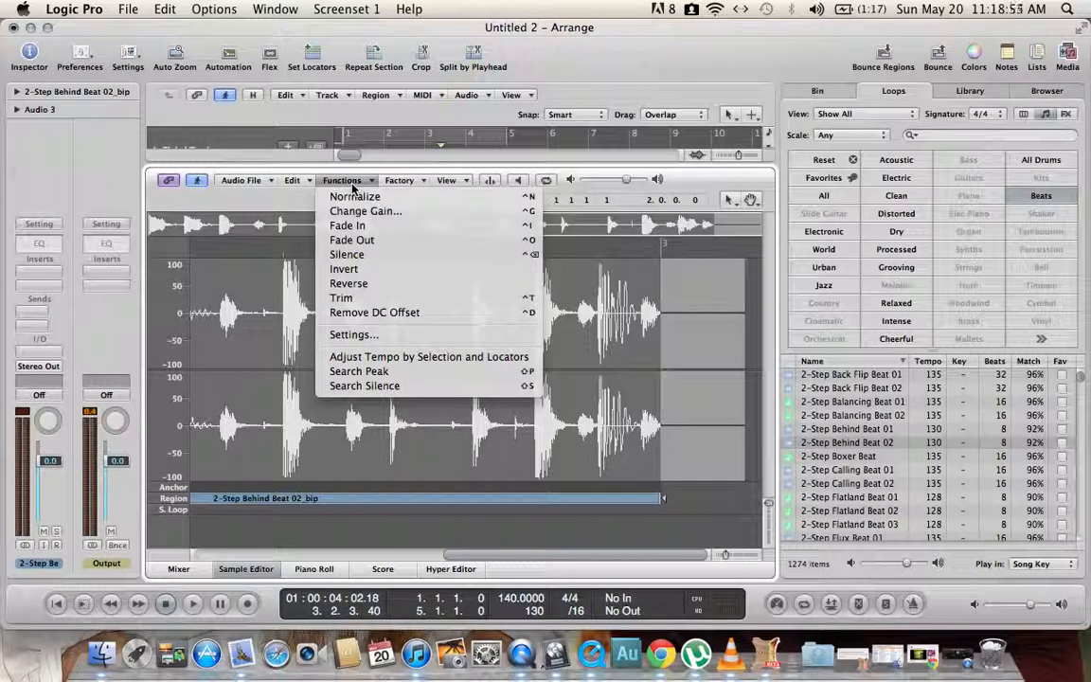
pyautogui.click(364, 285)
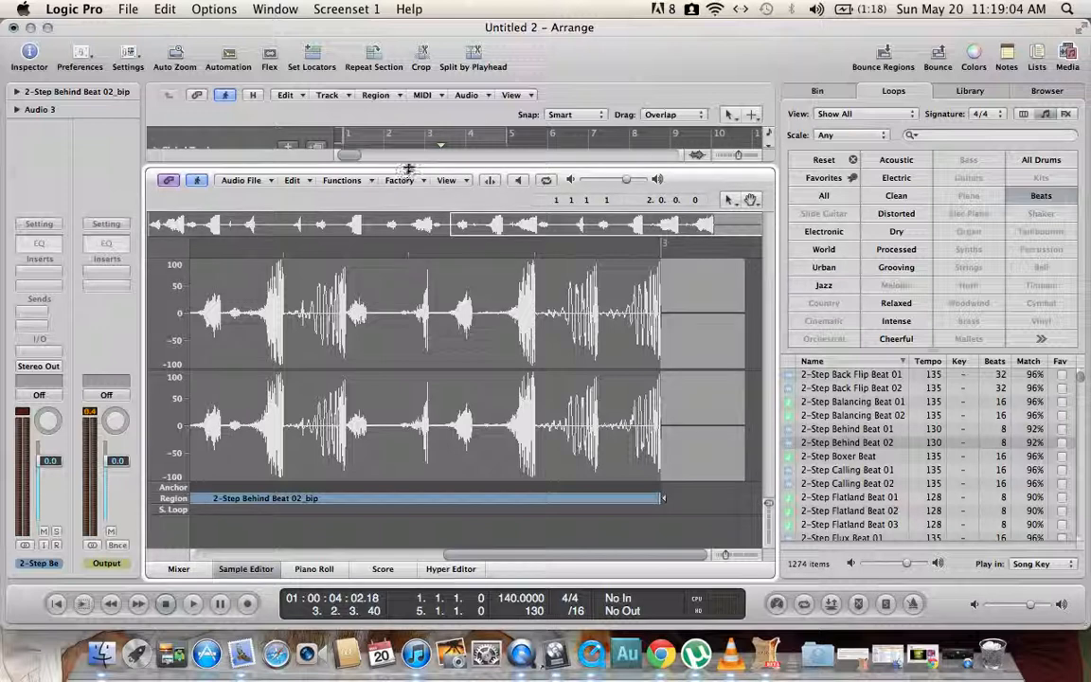
# Collapse the Sample Editor, play back the reversed 2-Step Behind Beat 02_bip region from the start and stop playback
pyautogui.moveTo(410, 166); pyautogui.dragTo(429, 567)
pyautogui.click(164, 604)
pyautogui.click(193, 603)
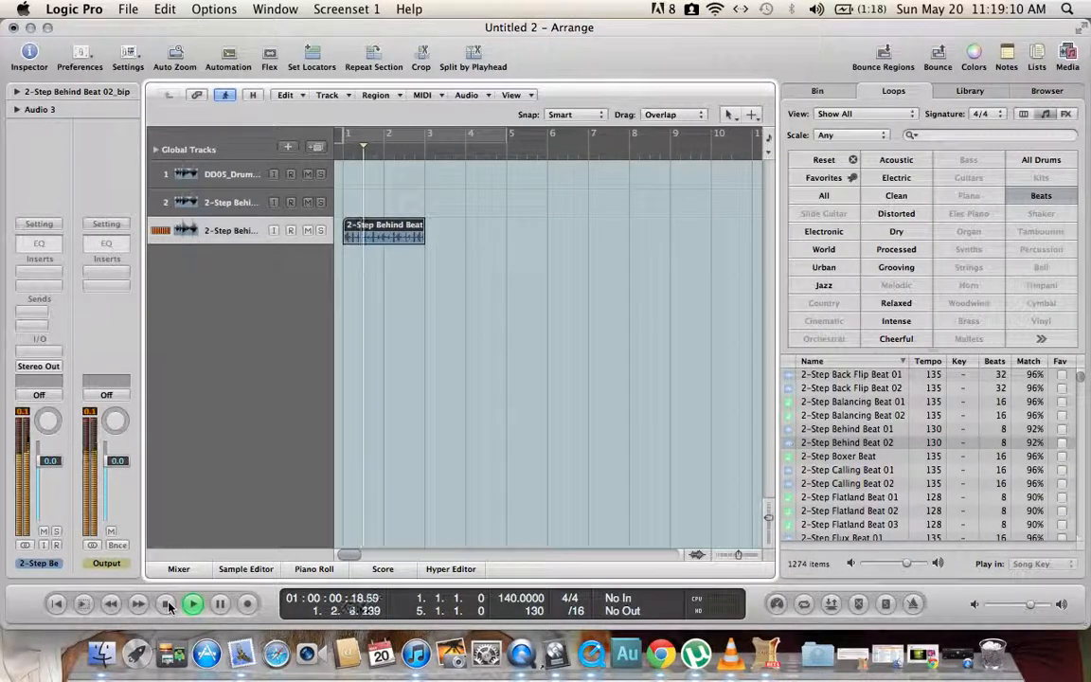
pyautogui.click(166, 603)
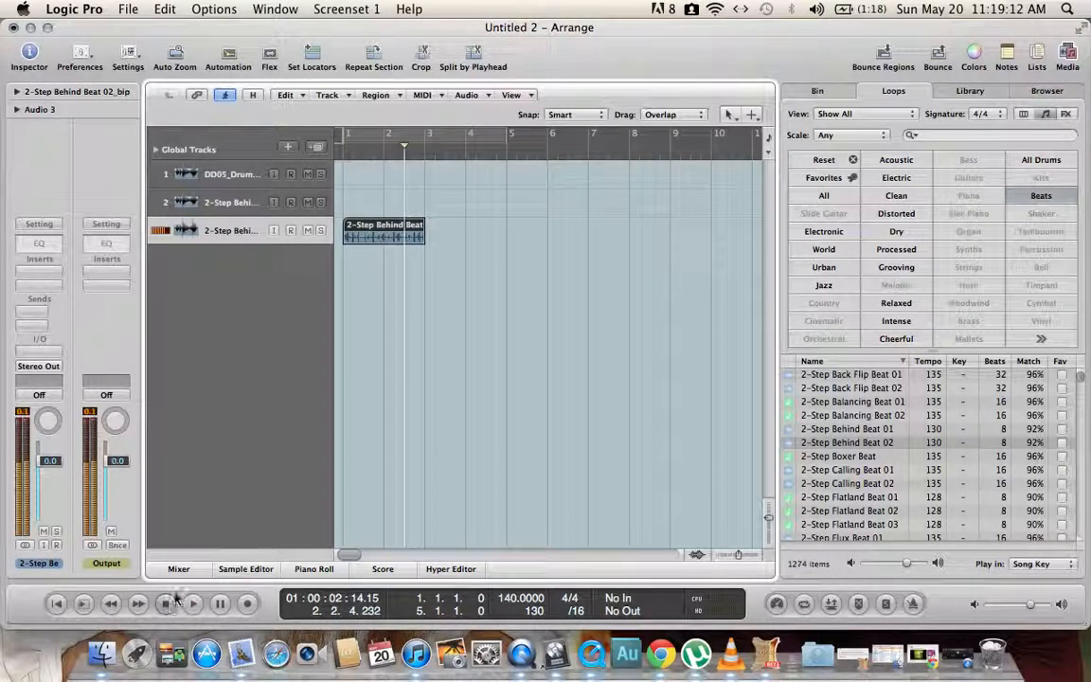
# Delete the 2-Step Behind Beat 02_bip region and both 2-Step Behind Beat tracks
pyautogui.press('BackSpace')
pyautogui.press('BackSpace')
pyautogui.press('BackSpace')
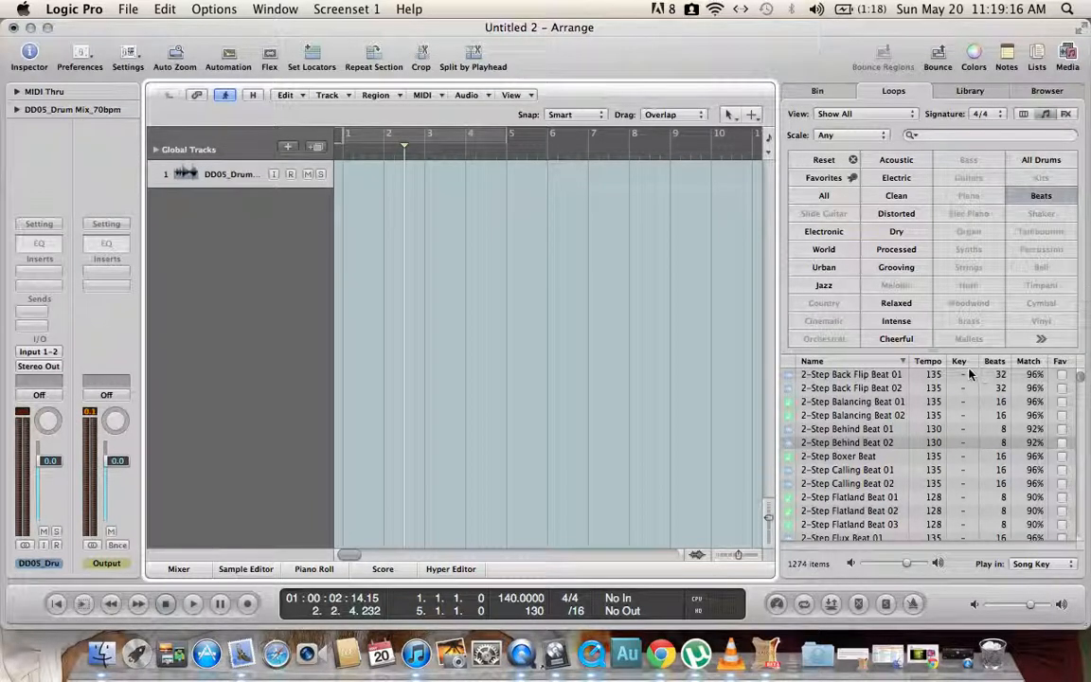
pyautogui.click(906, 196)
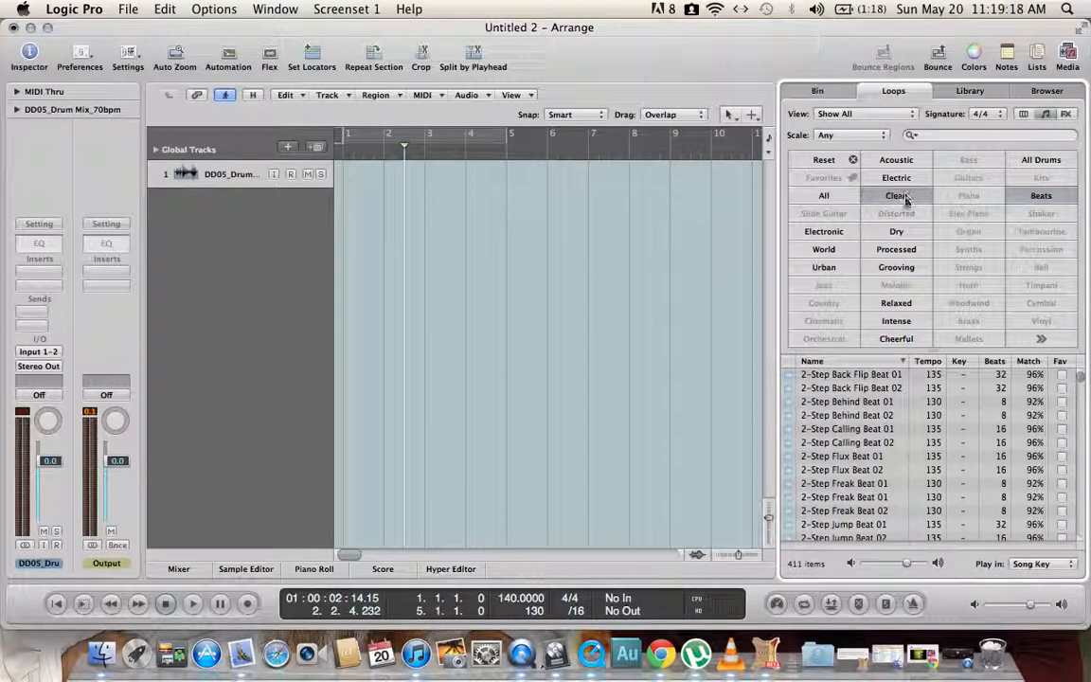
pyautogui.scroll(-20, 890, 443)
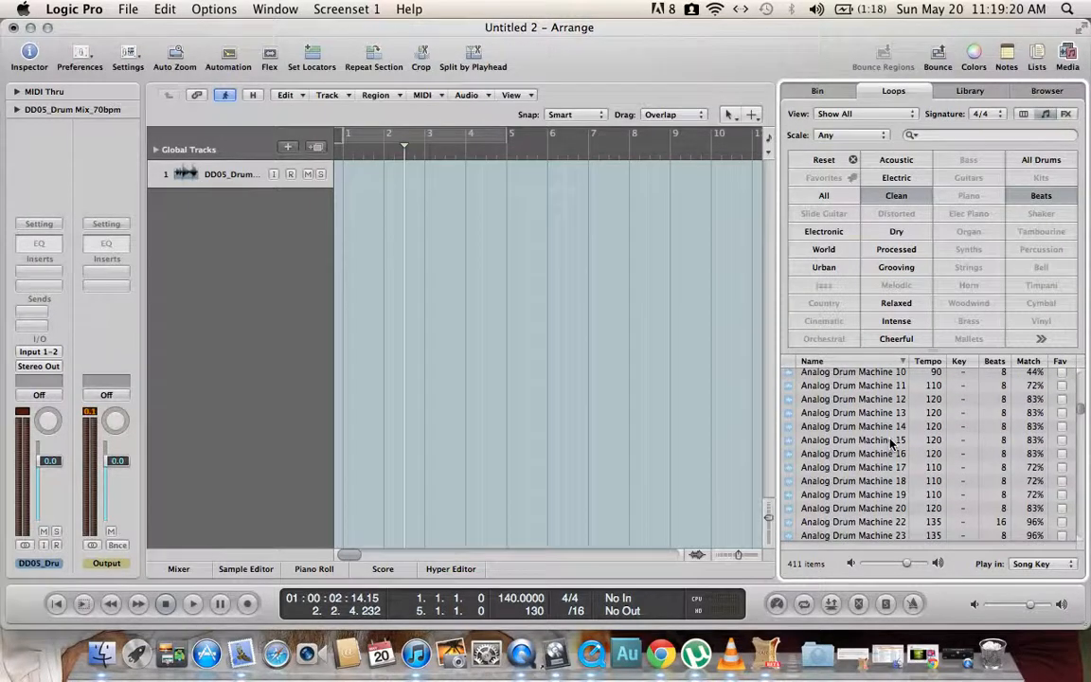
pyautogui.scroll(-10, 890, 445)
# Reset the loop filters, filter by Electric and add 12-8 Electric Arpeggio 09 at bar 1 on a new track, importing its tempo
pyautogui.click(856, 162)
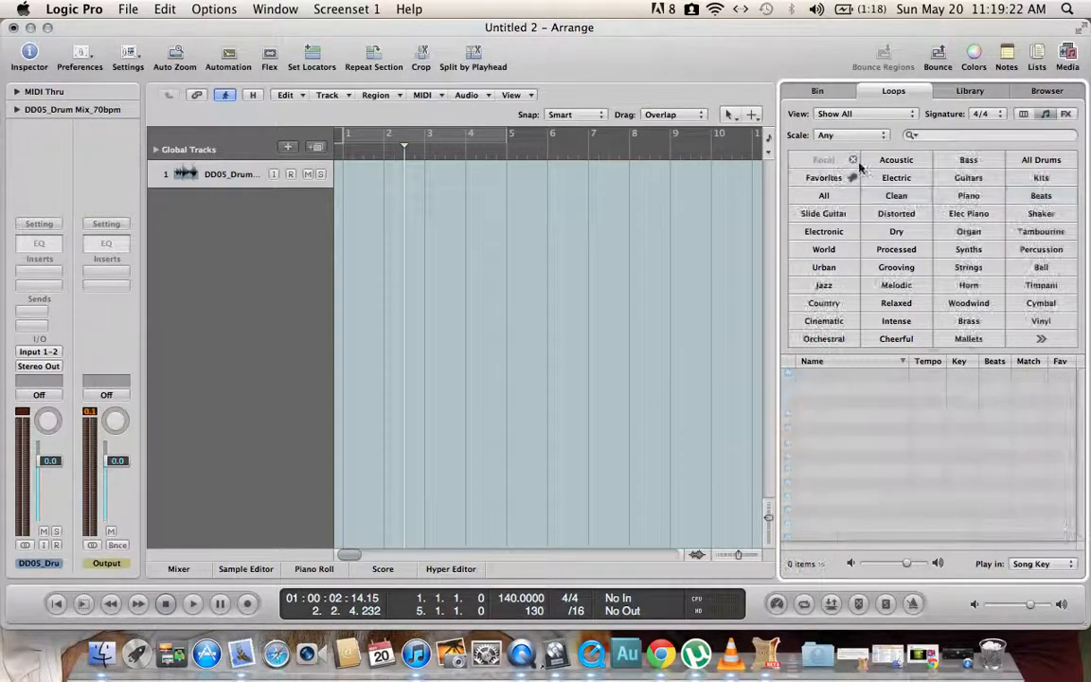
pyautogui.click(888, 177)
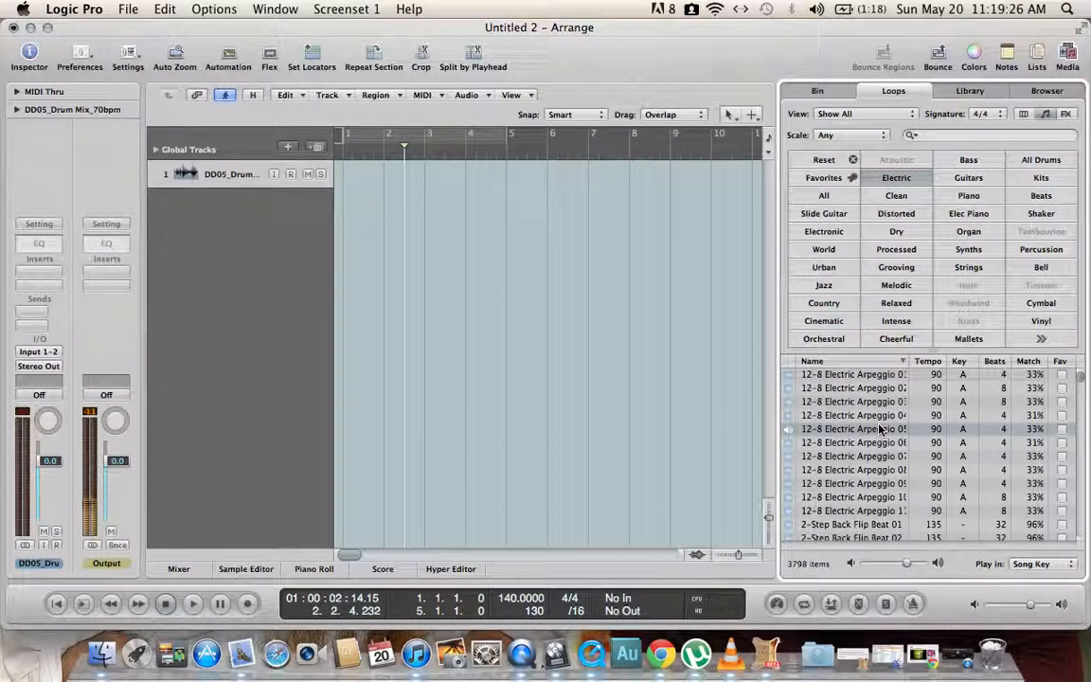
pyautogui.moveTo(875, 486); pyautogui.dragTo(355, 205)
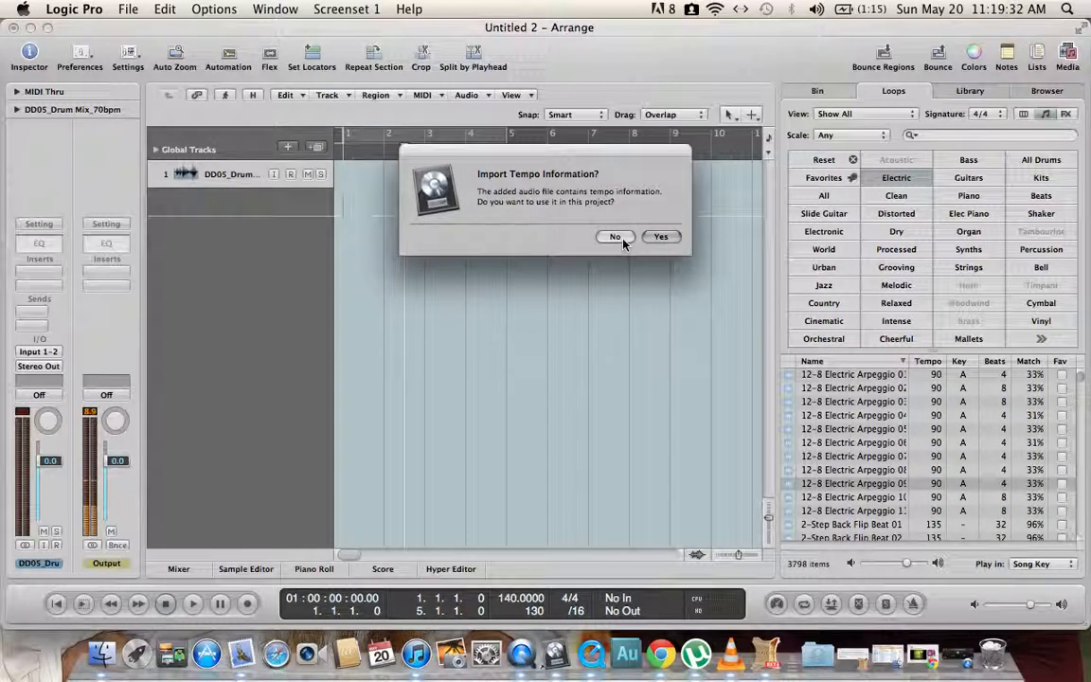
pyautogui.click(660, 236)
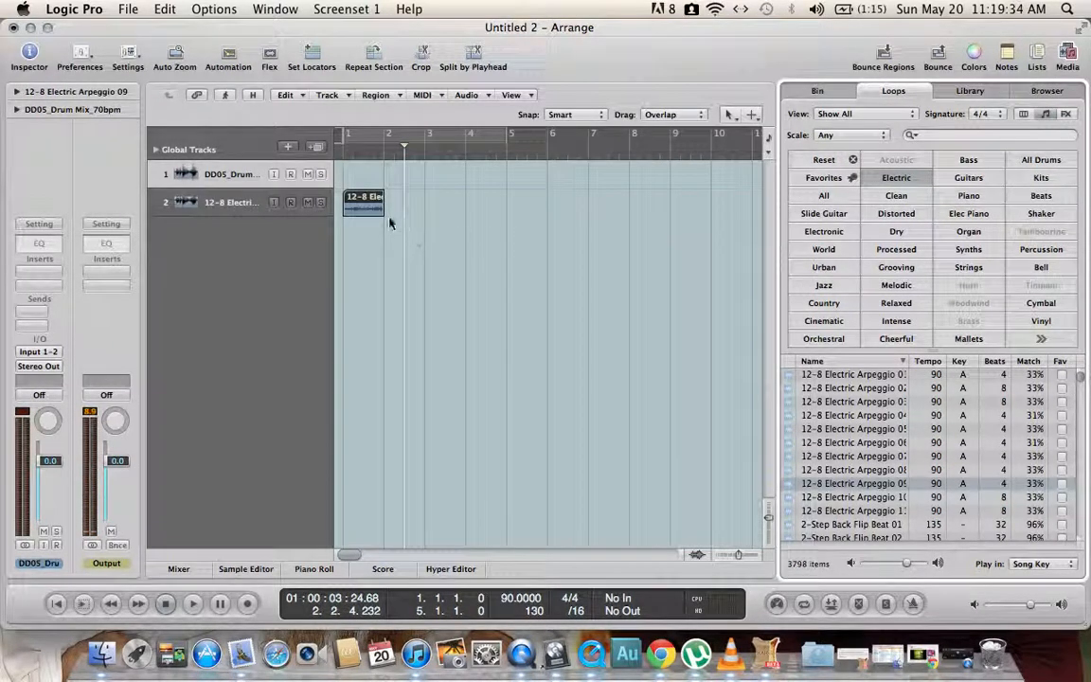
# Play back the 12-8 Electric Arpeggio 09 region from bar 1 and stop playback
pyautogui.click(341, 154)
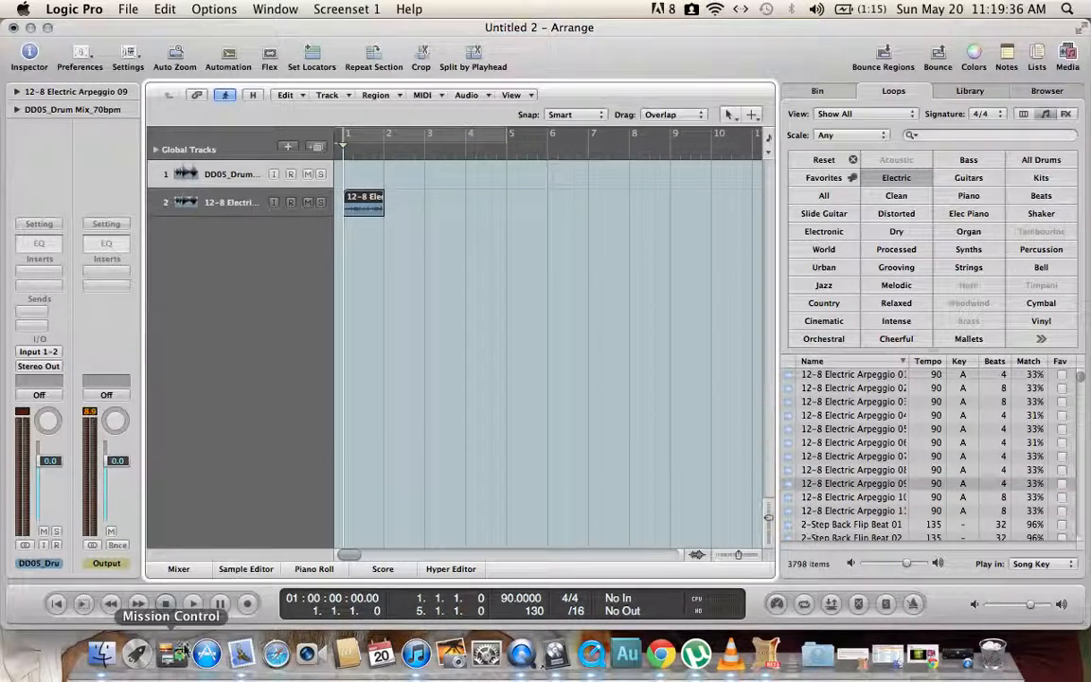
pyautogui.click(193, 604)
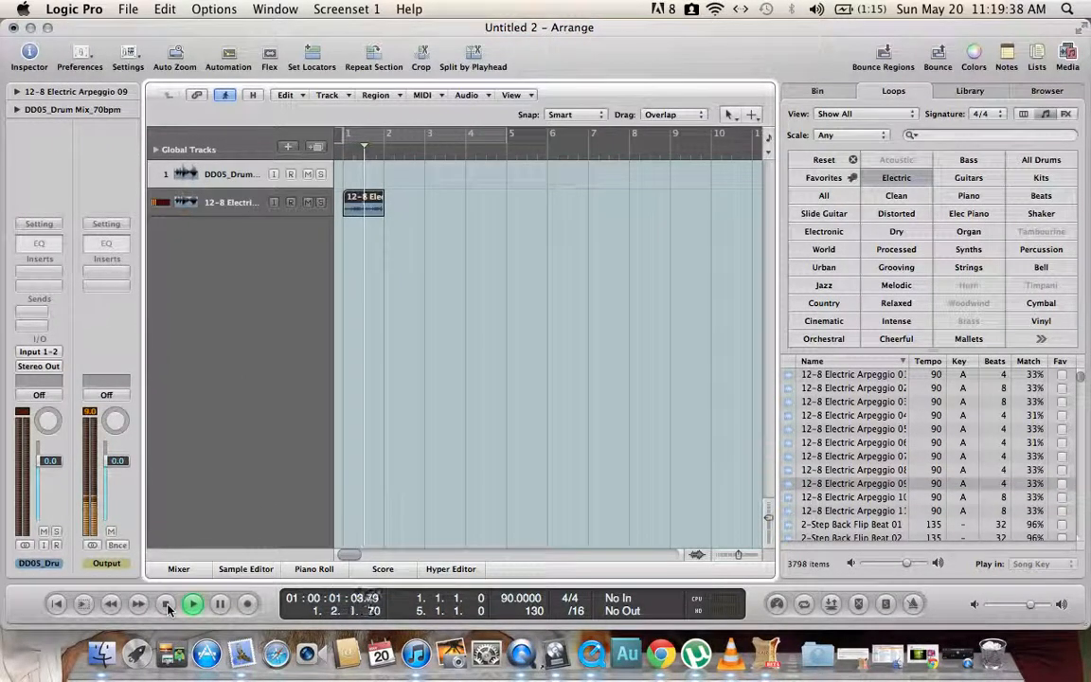
pyautogui.click(167, 604)
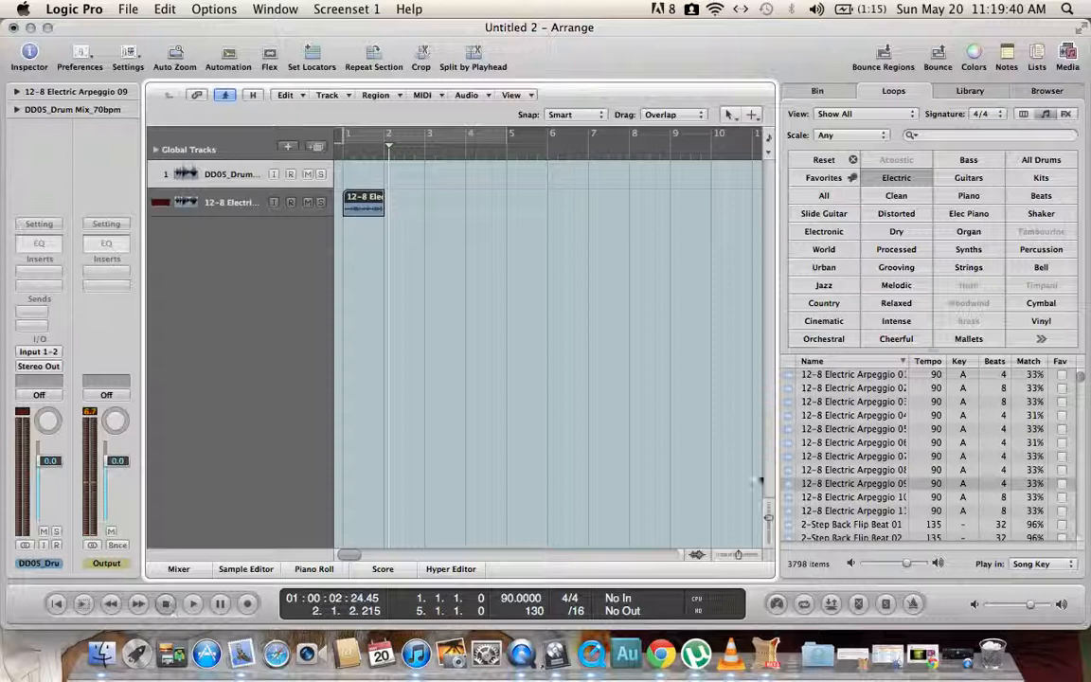
# Set the project tempo to 128 bpm and play back the arpeggio from the start, stopping before bar 2
pyautogui.moveTo(508, 599); pyautogui.dragTo(508, 563)
pyautogui.click(166, 606)
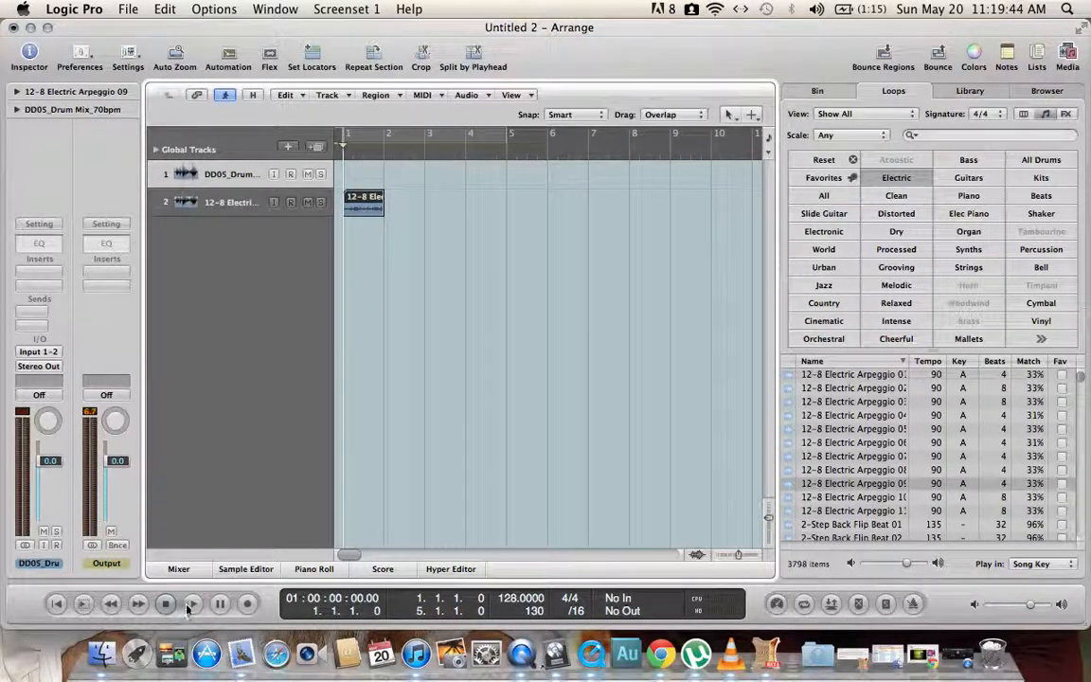
pyautogui.click(194, 605)
pyautogui.click(168, 606)
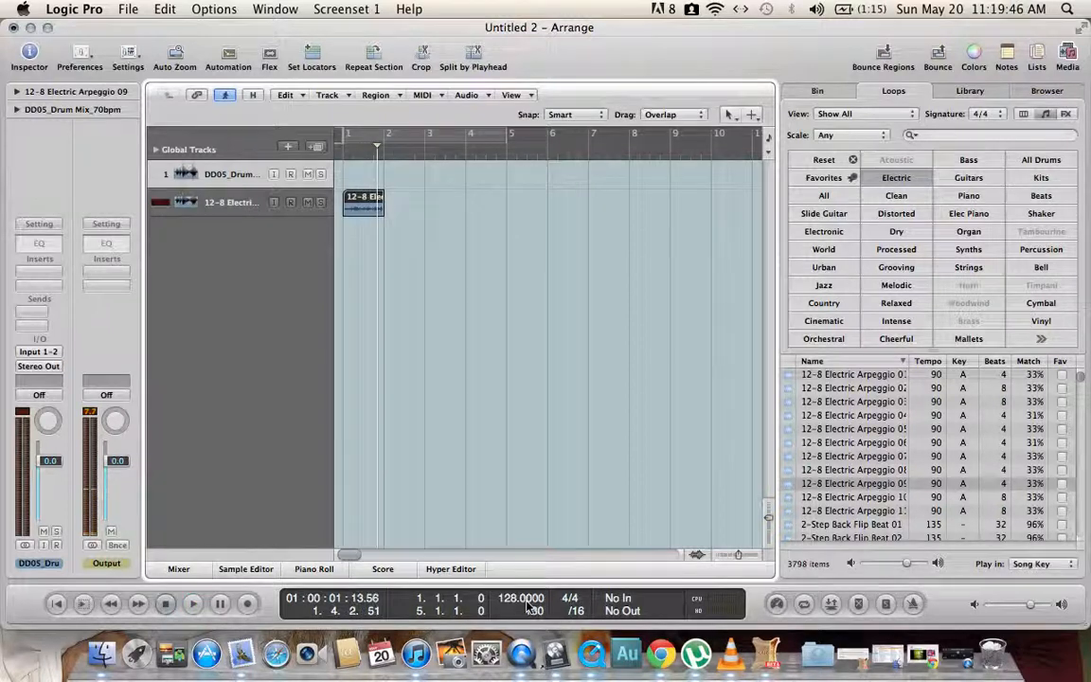
# Lower the project tempo to 95 bpm
pyautogui.moveTo(505, 634); pyautogui.dragTo(506, 660)
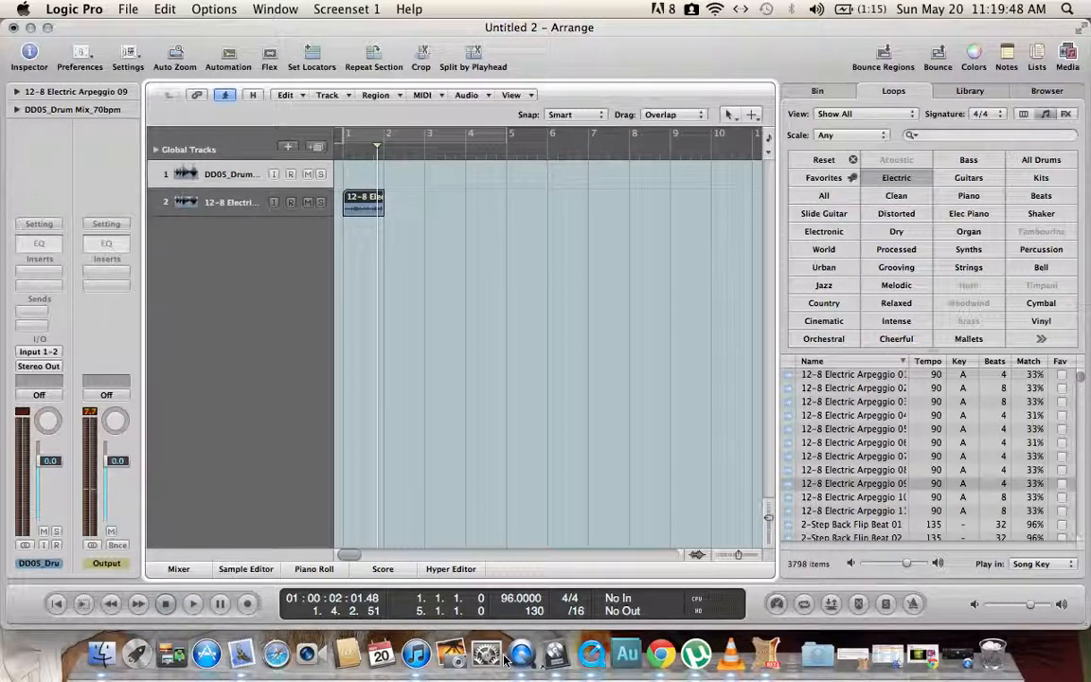
pyautogui.rightClick(507, 620)
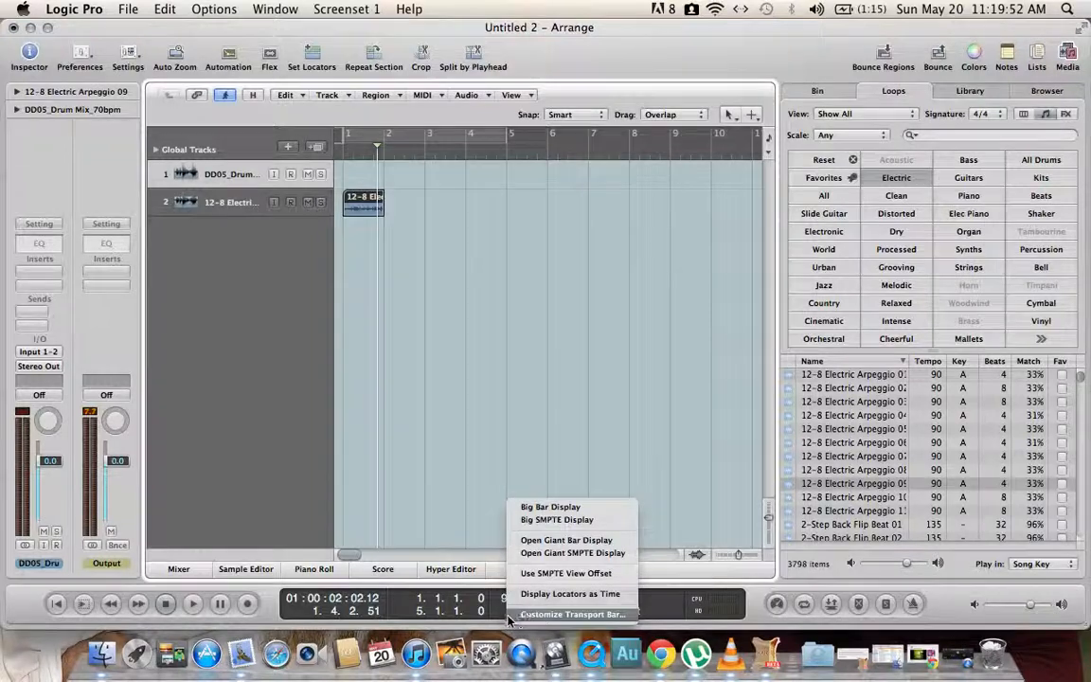
pyautogui.click(498, 618)
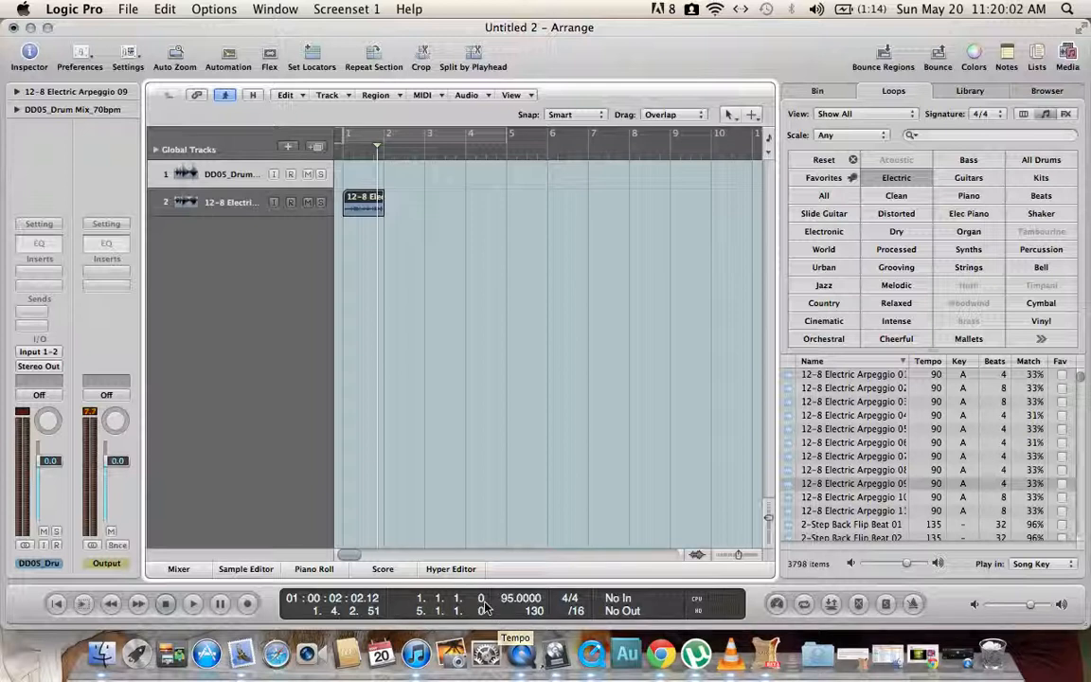
# Customize the transport bar to include the Varispeed display
pyautogui.rightClick(481, 609)
pyautogui.click(527, 618)
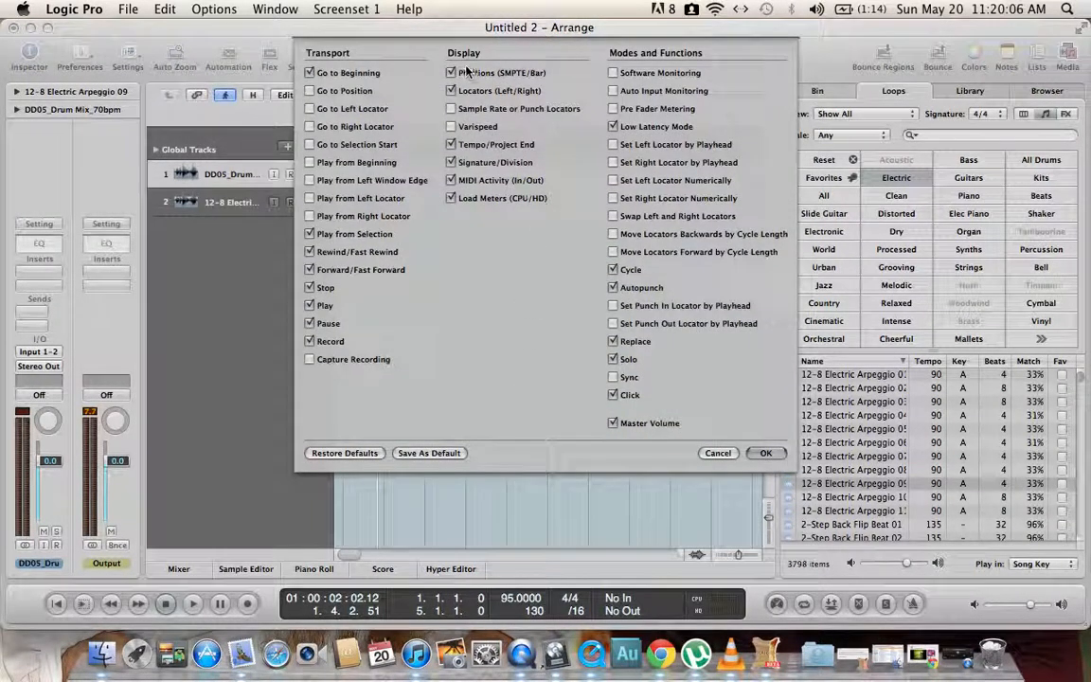
pyautogui.click(451, 127)
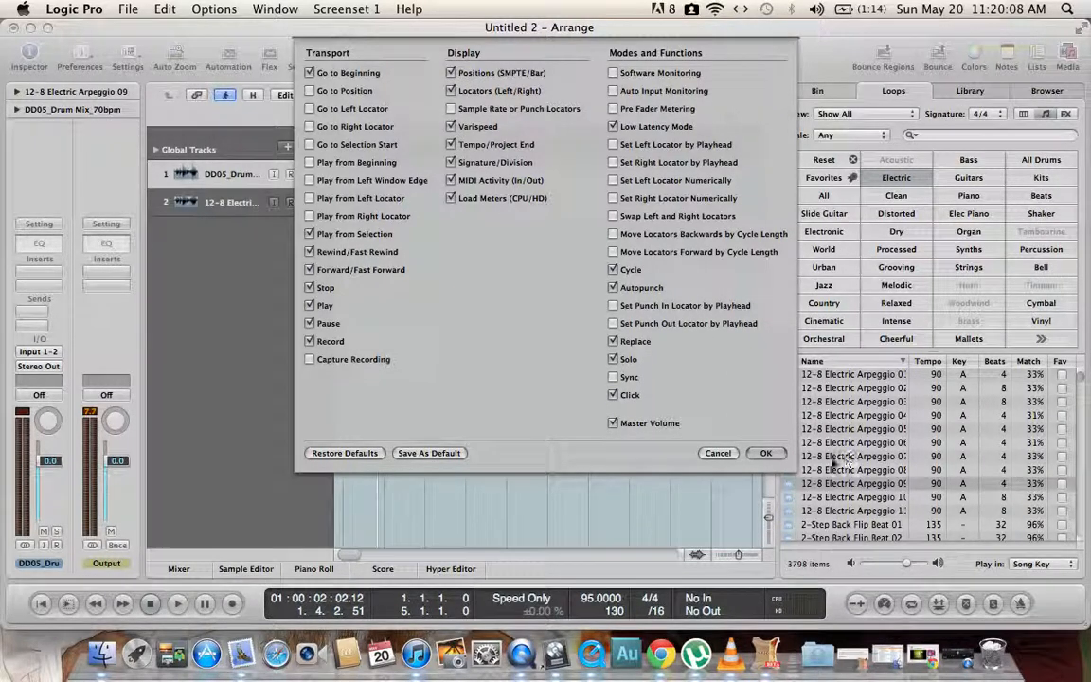
pyautogui.click(766, 453)
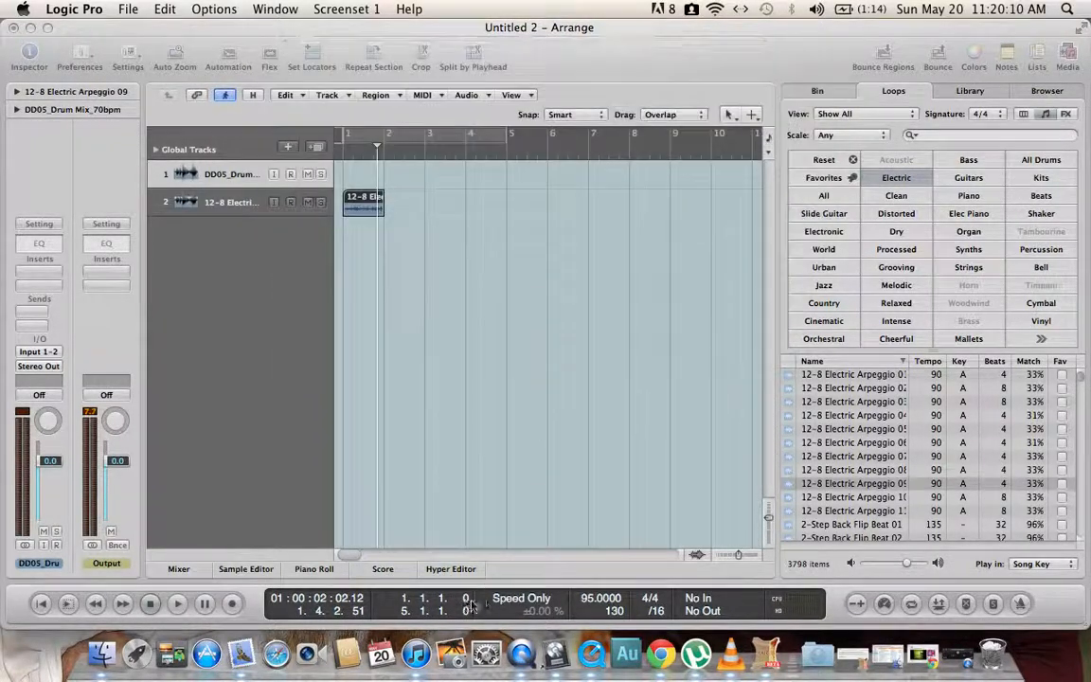
# Switch the varispeed mode to Varispeed (Speed and Pitch) and set it to about -0.47 %
pyautogui.rightClick(528, 607)
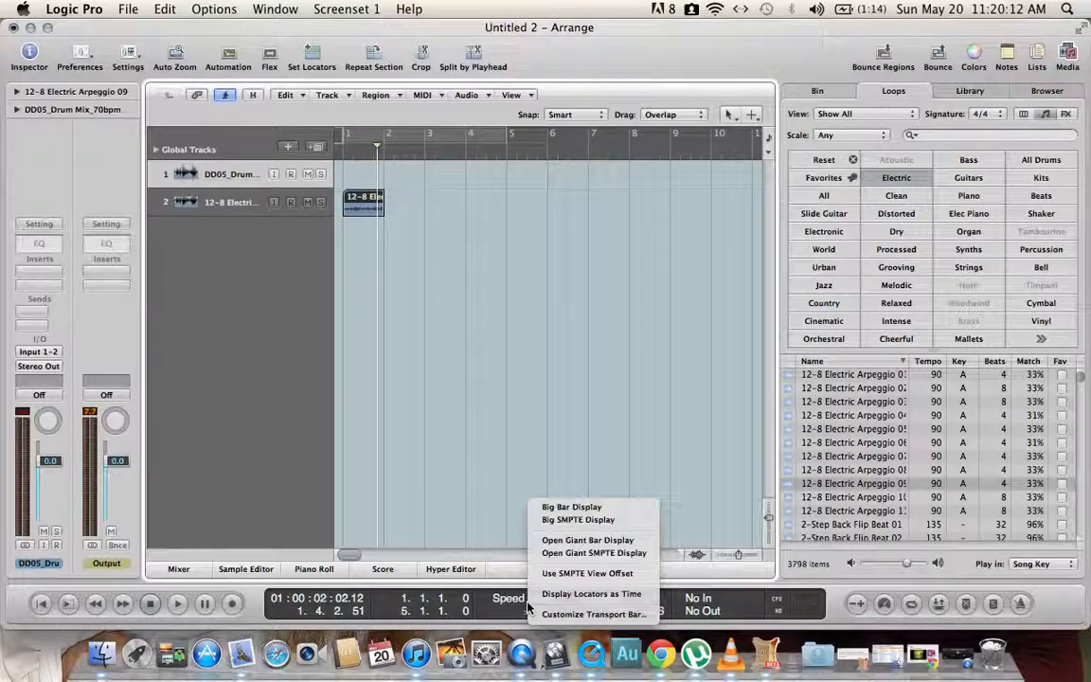
pyautogui.click(461, 545)
pyautogui.click(512, 603)
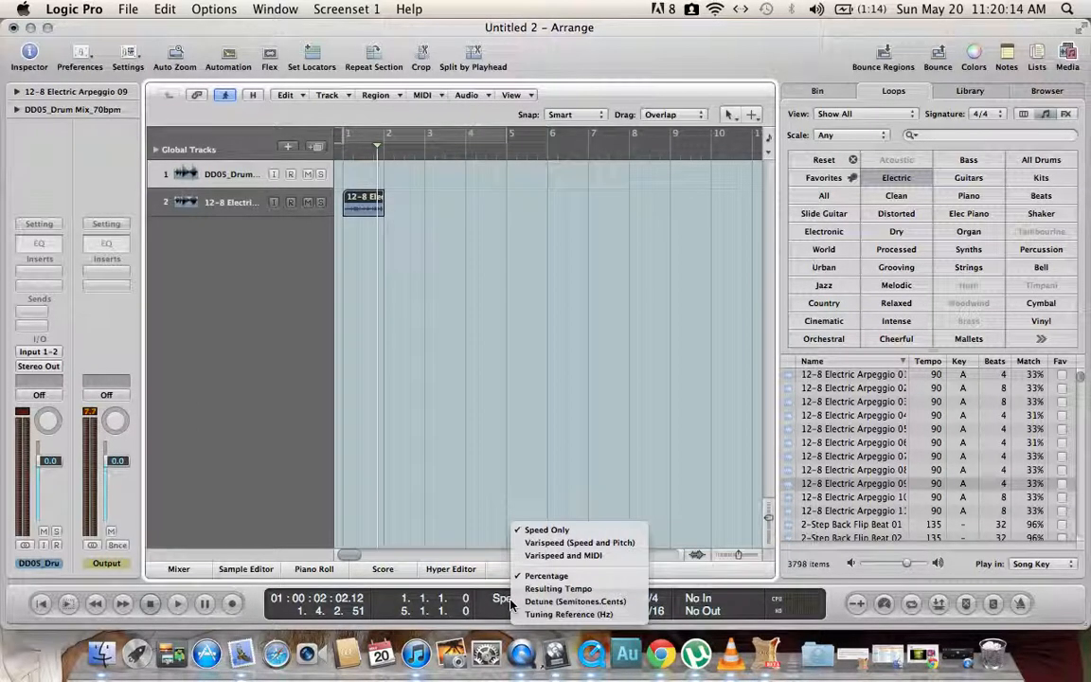
pyautogui.click(620, 545)
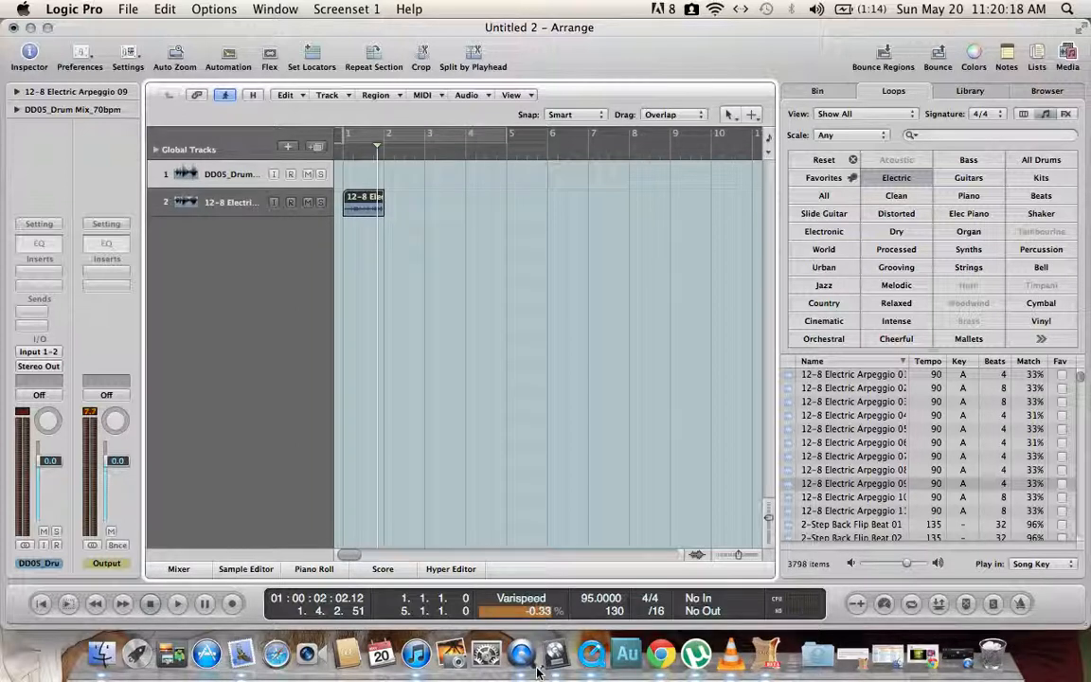
pyautogui.moveTo(539, 673); pyautogui.dragTo(539, 681)
# Play back the arpeggio from the start with varispeed on, stop playback and select the arpeggio track
pyautogui.click(156, 609)
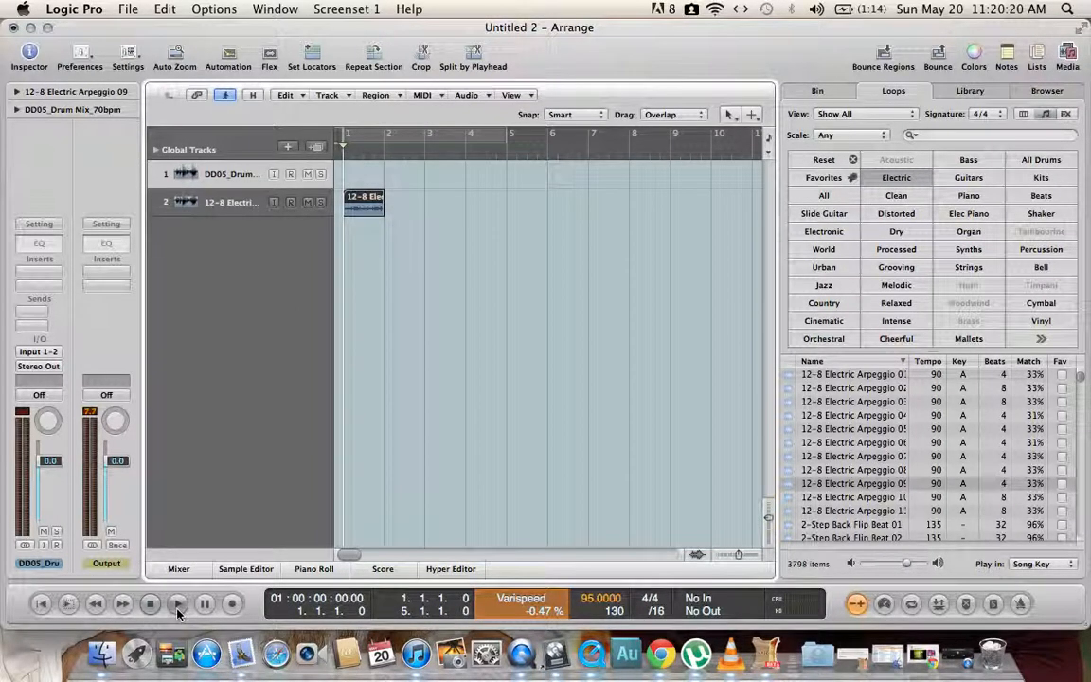
pyautogui.click(177, 606)
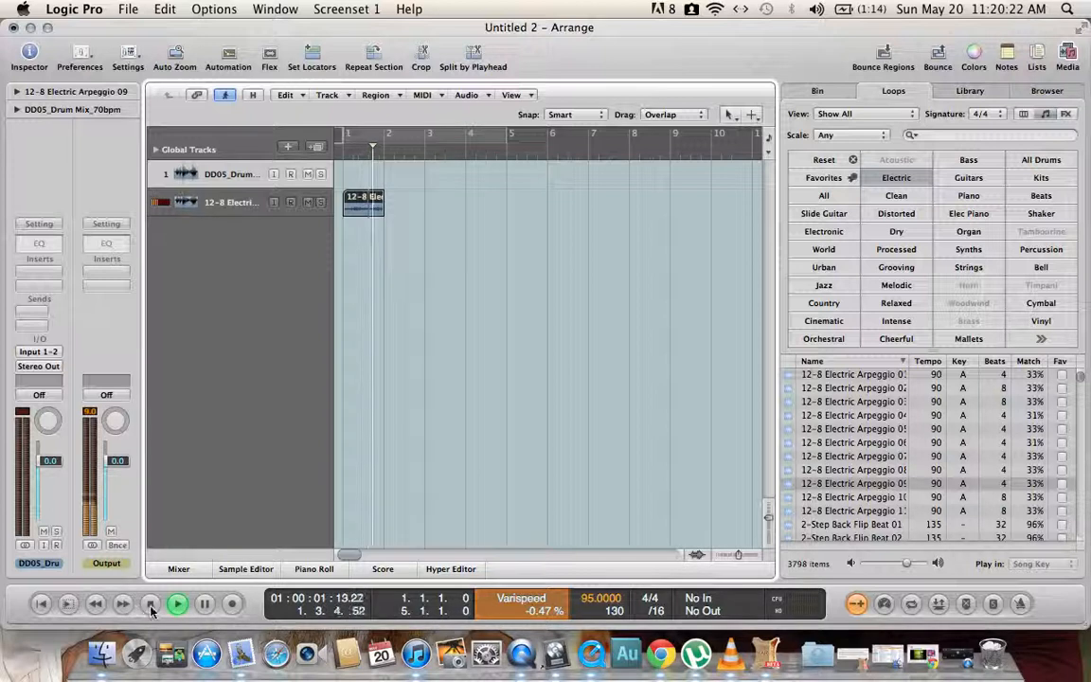
pyautogui.click(150, 605)
pyautogui.click(249, 214)
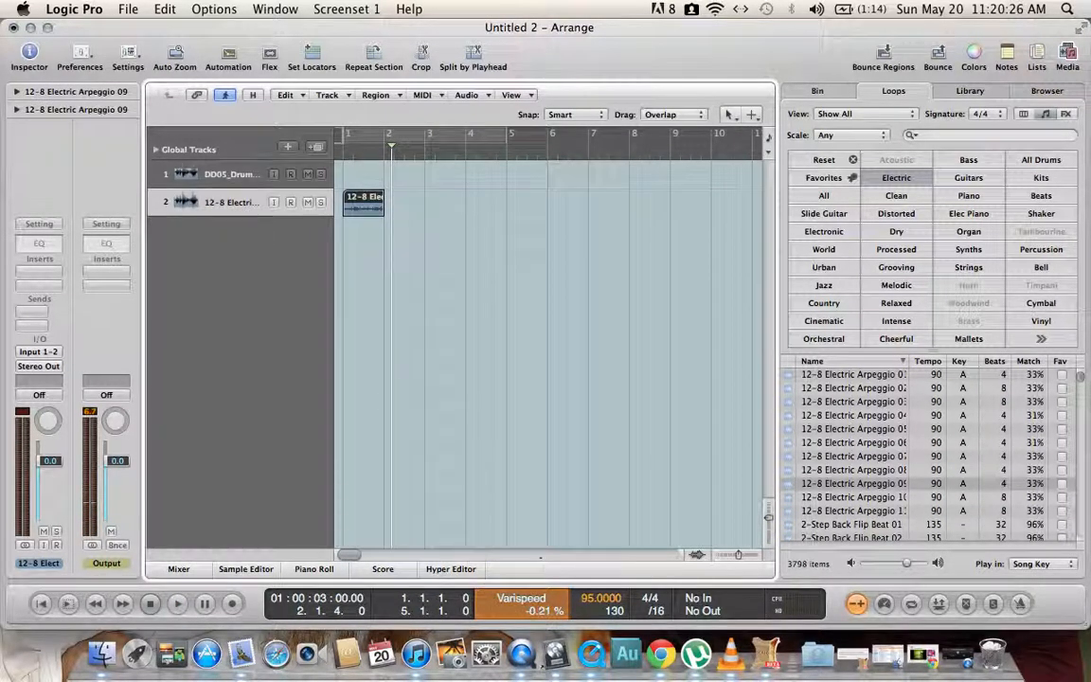
# Audition the arpeggio from the start with varispeed at 0.37 % and again at -0.30 %, stopping playback each time
pyautogui.click(150, 605)
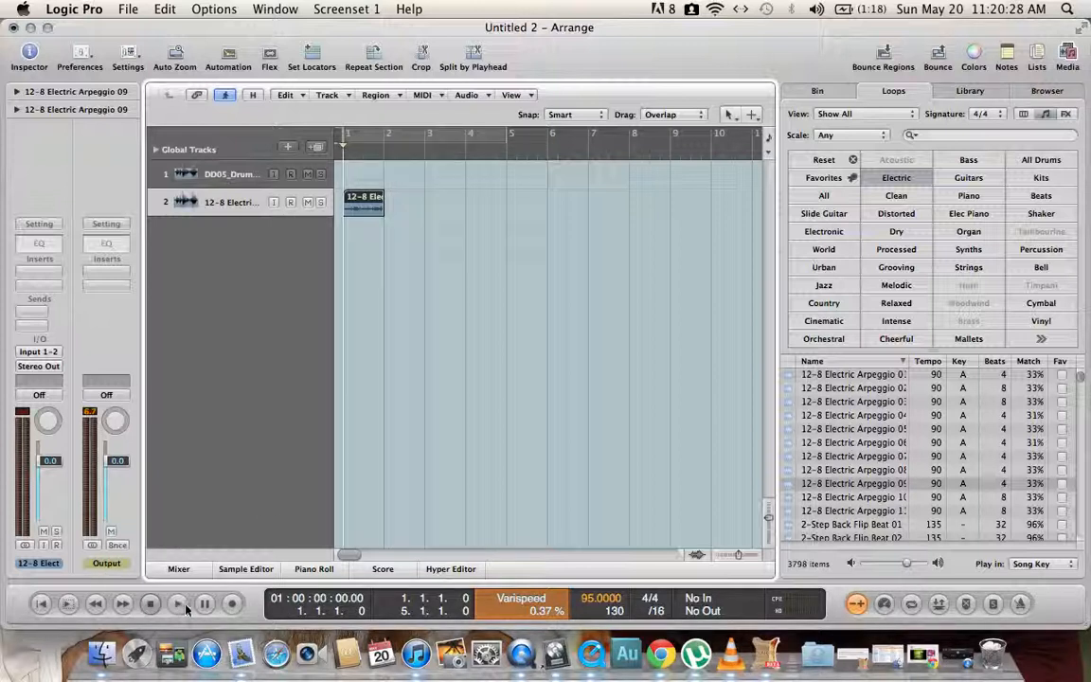
pyautogui.click(177, 605)
pyautogui.press('space')
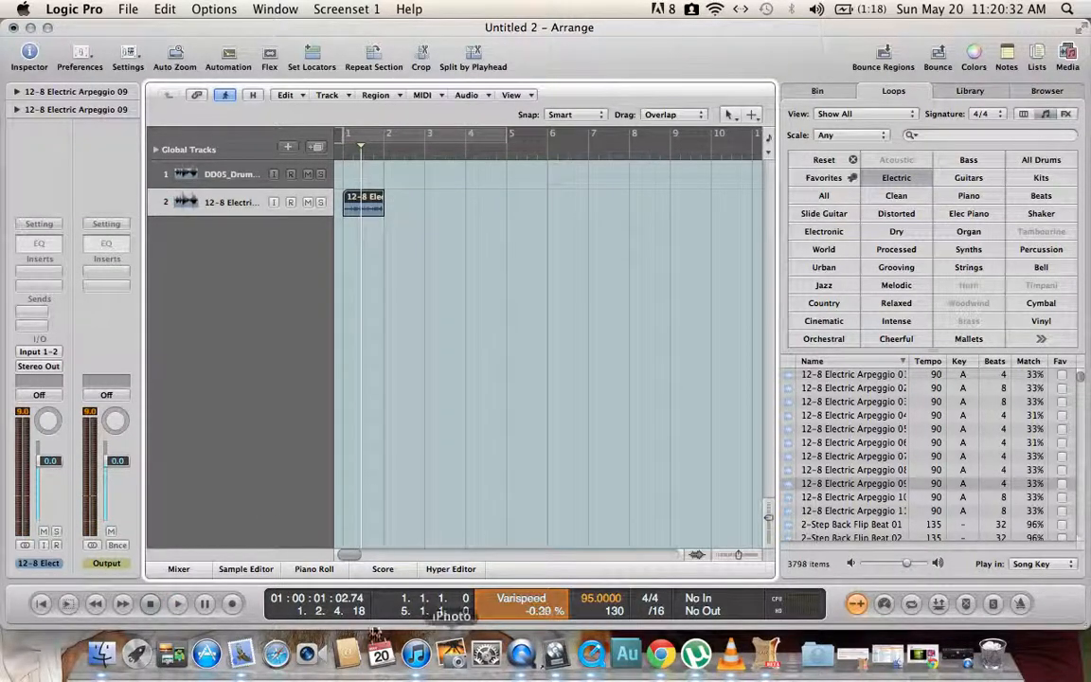
pyautogui.click(150, 605)
pyautogui.click(177, 605)
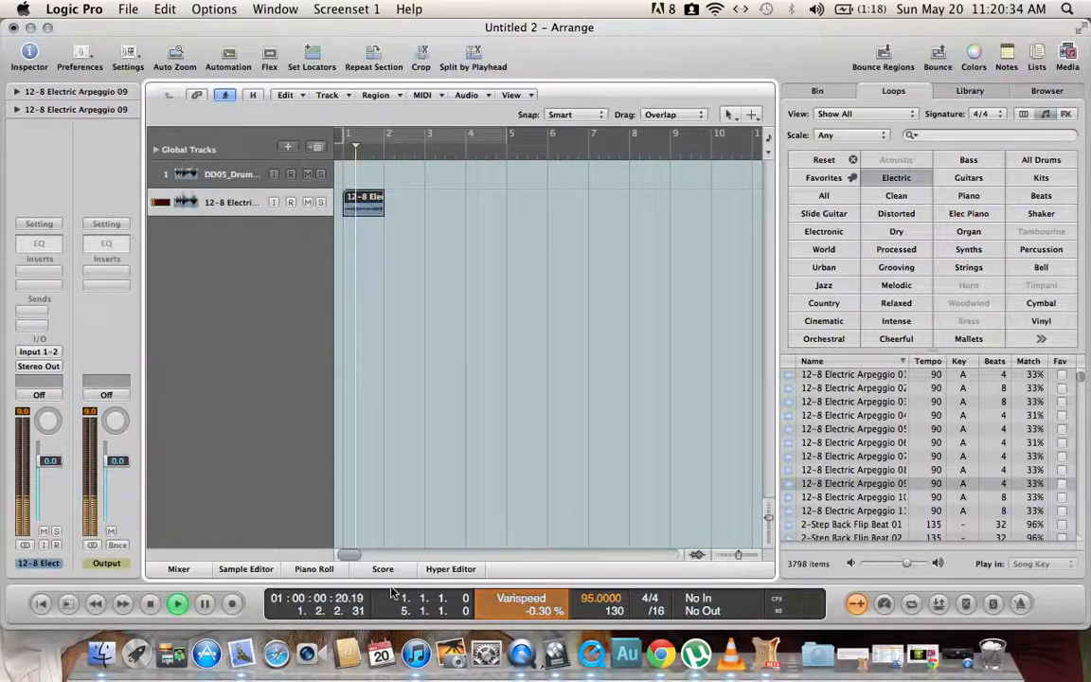
pyautogui.press('space')
# Lower the project tempo to 76 bpm and play the arpeggio from the start, then stop playback
pyautogui.moveTo(588, 606); pyautogui.dragTo(588, 644)
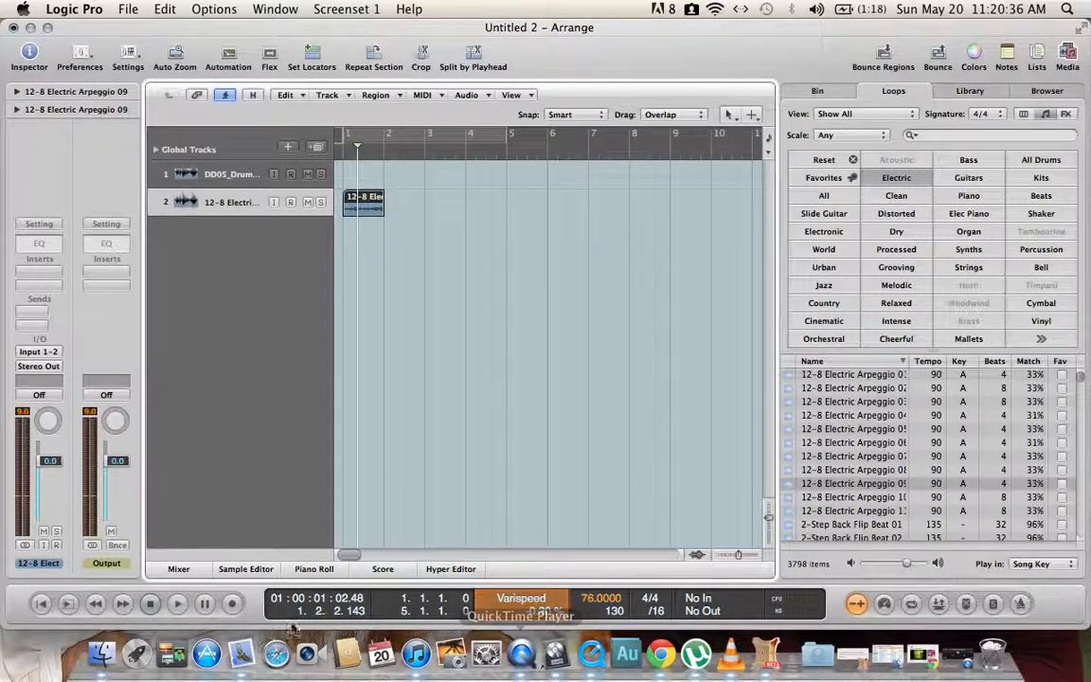
pyautogui.click(150, 605)
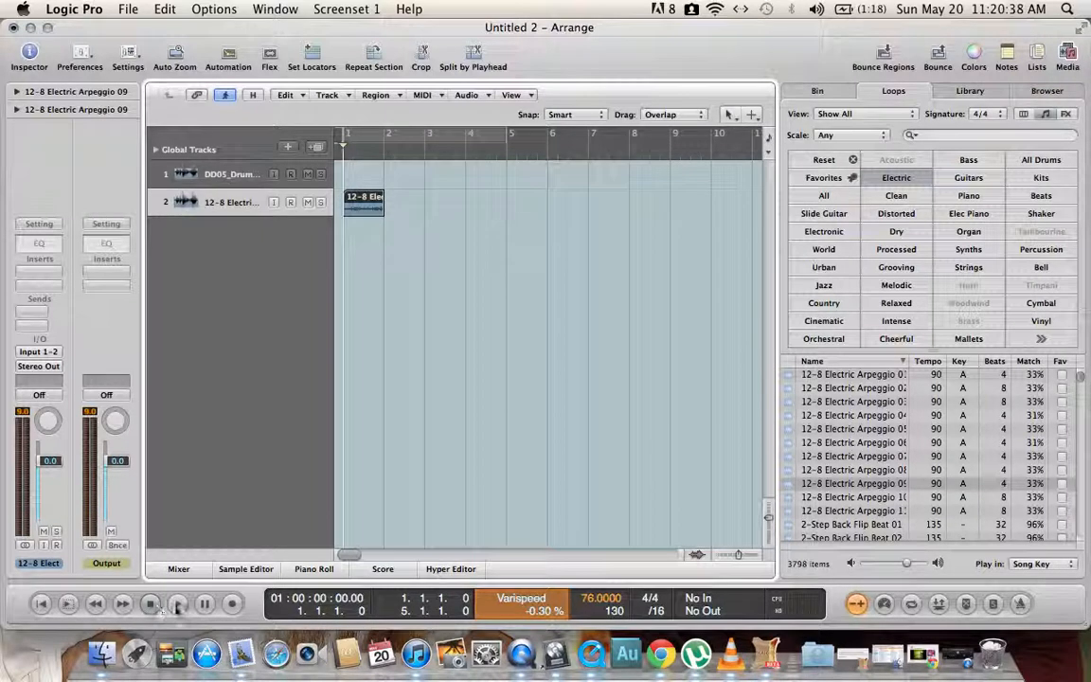
pyautogui.click(177, 604)
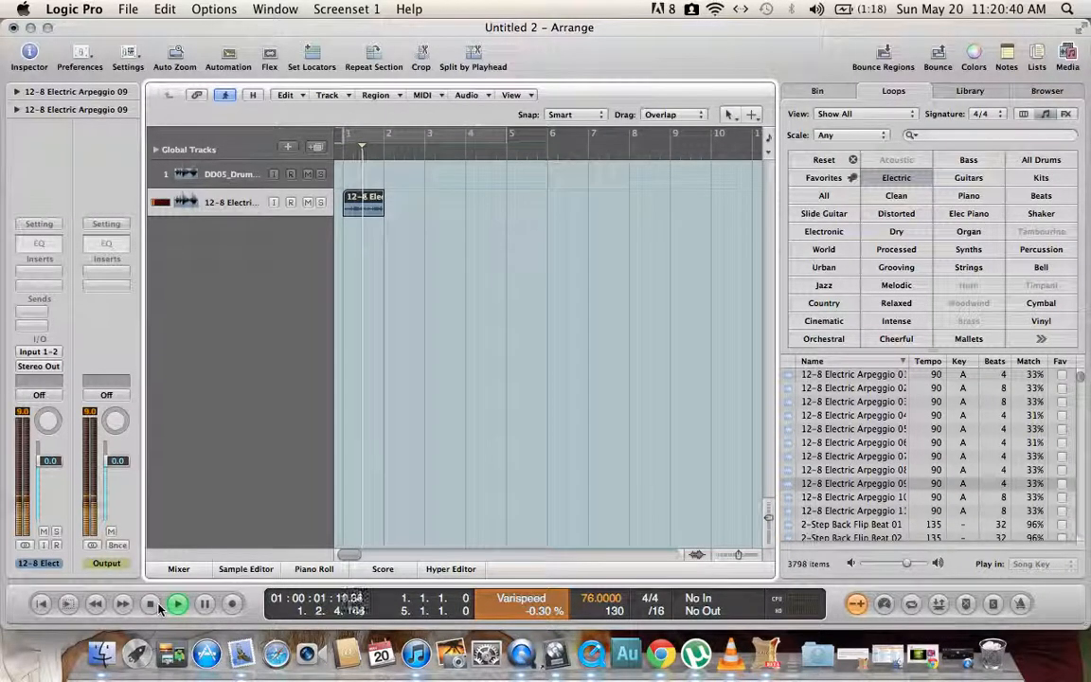
pyautogui.press('space')
pyautogui.rightClick(538, 617)
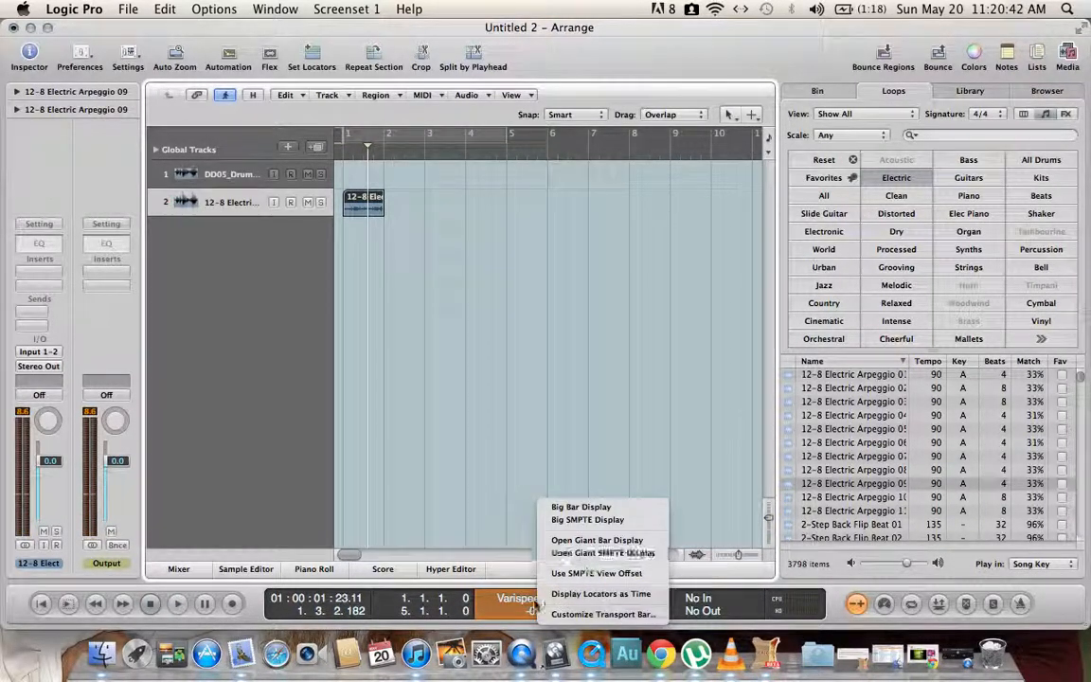
pyautogui.click(530, 616)
pyautogui.press('Return')
pyautogui.doubleClick(529, 614)
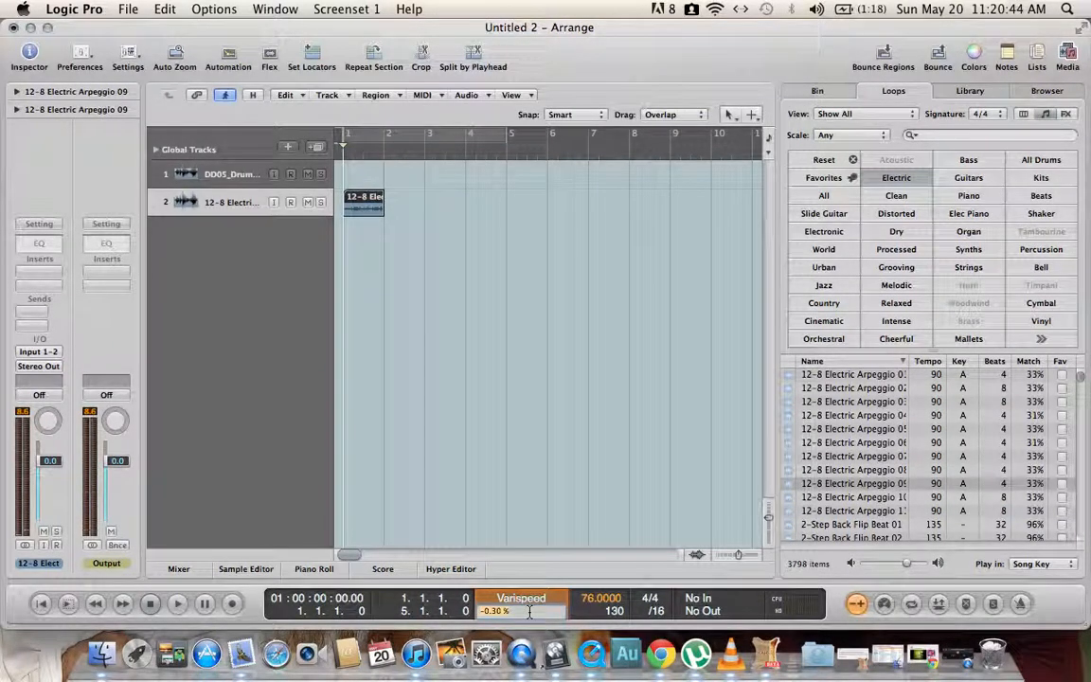
# Switch the varispeed mode to Speed Only, raise it to about 1.40 % and play back the arpeggio
pyautogui.click(538, 604)
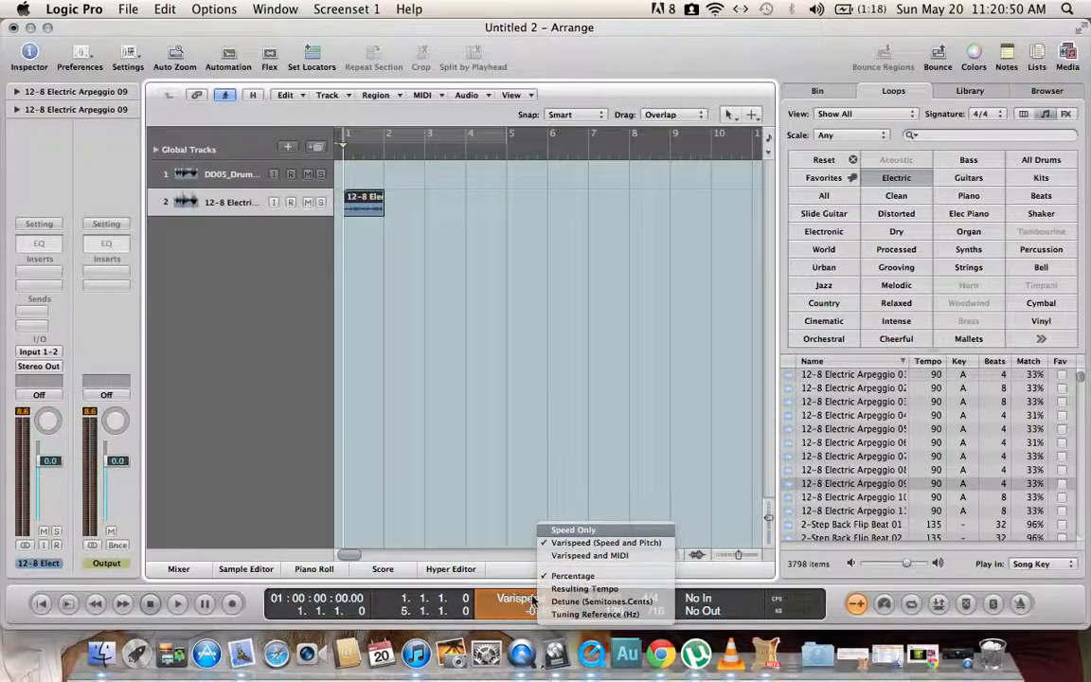
pyautogui.click(574, 529)
pyautogui.moveTo(543, 614); pyautogui.dragTo(522, 459)
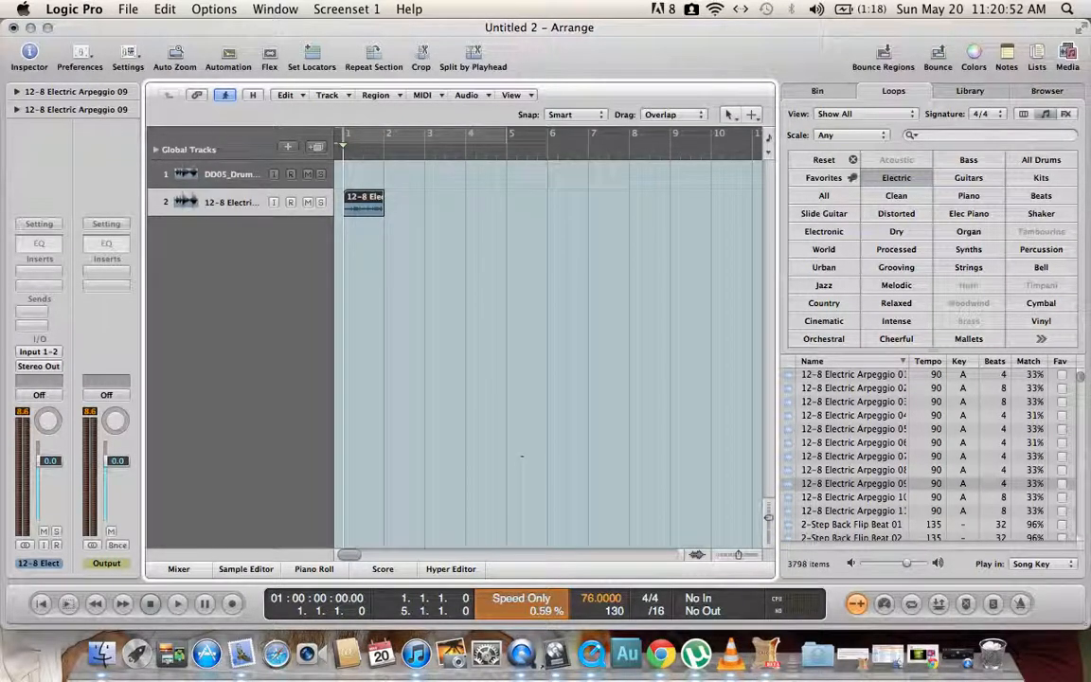
pyautogui.click(169, 606)
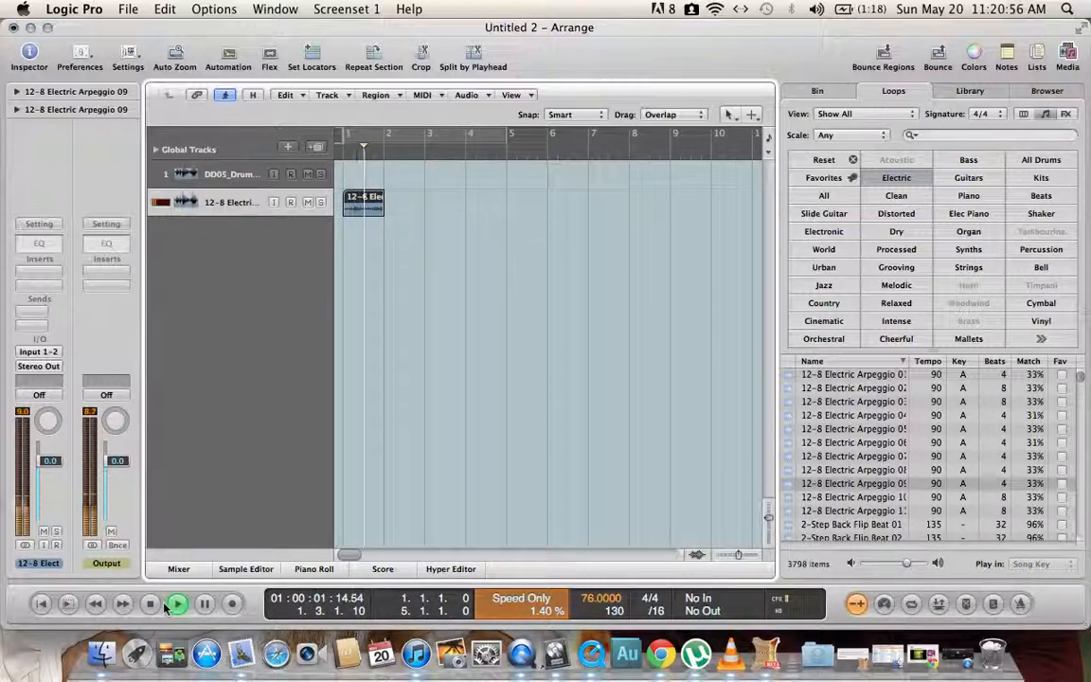
pyautogui.press('space')
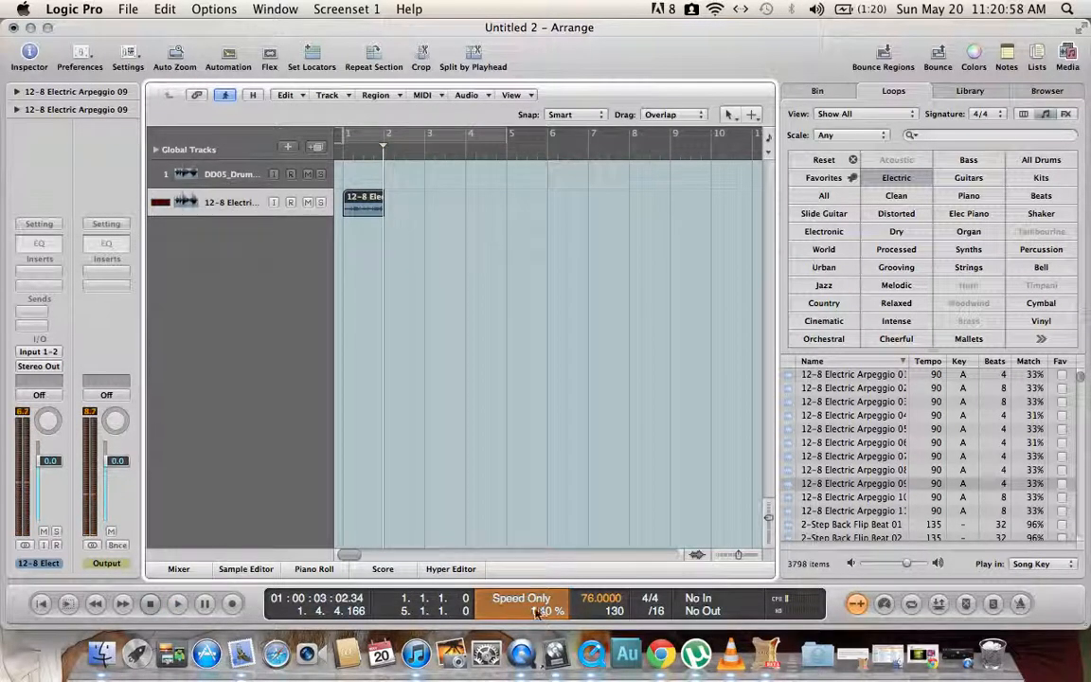
# Raise the Speed Only value to 100 % and play back the arpeggio from the start
pyautogui.moveTo(530, 554); pyautogui.dragTo(530, 445)
pyautogui.click(152, 607)
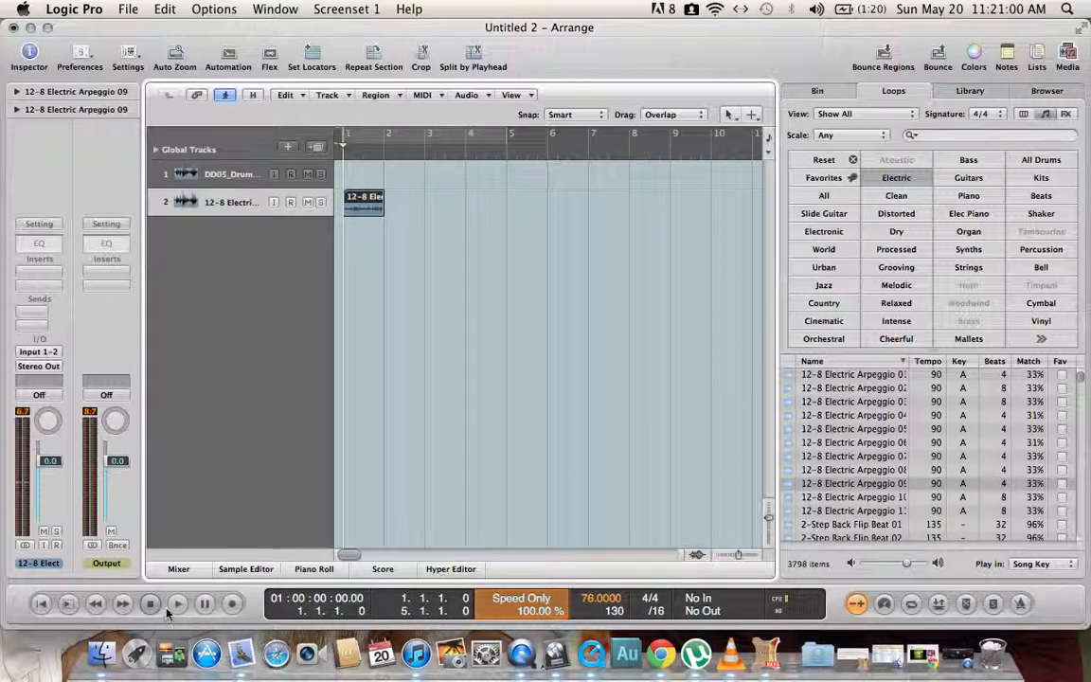
pyautogui.click(172, 608)
pyautogui.press('space')
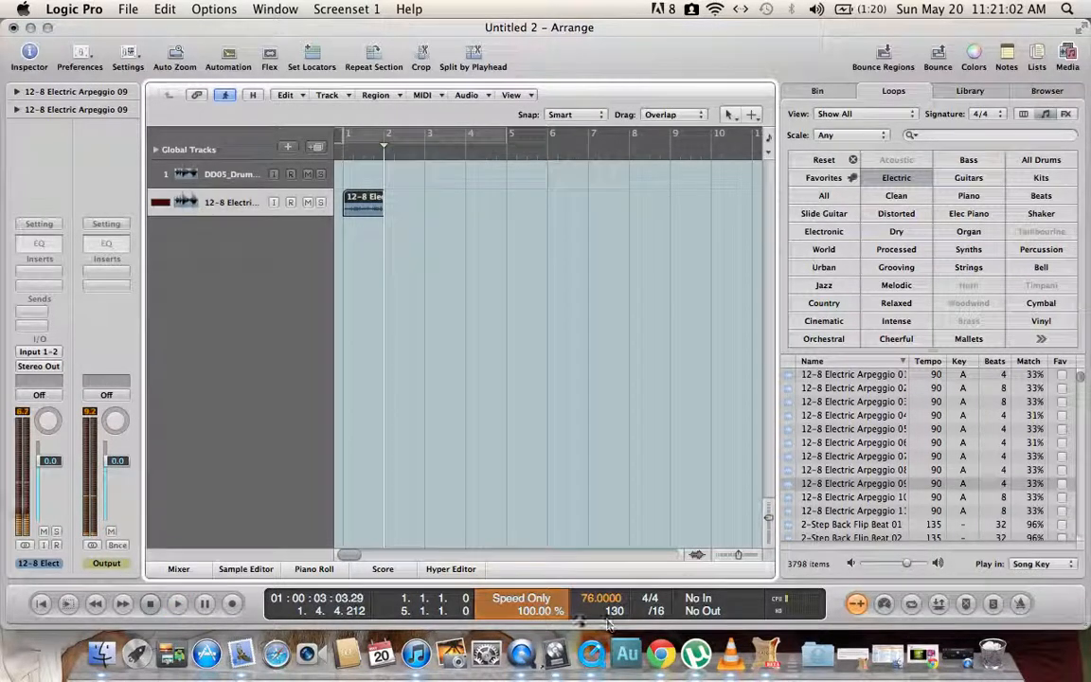
# Switch the mode back to Varispeed (Speed and Pitch) and play the arpeggio from the start at 100 %
pyautogui.click(523, 602)
pyautogui.click(534, 575)
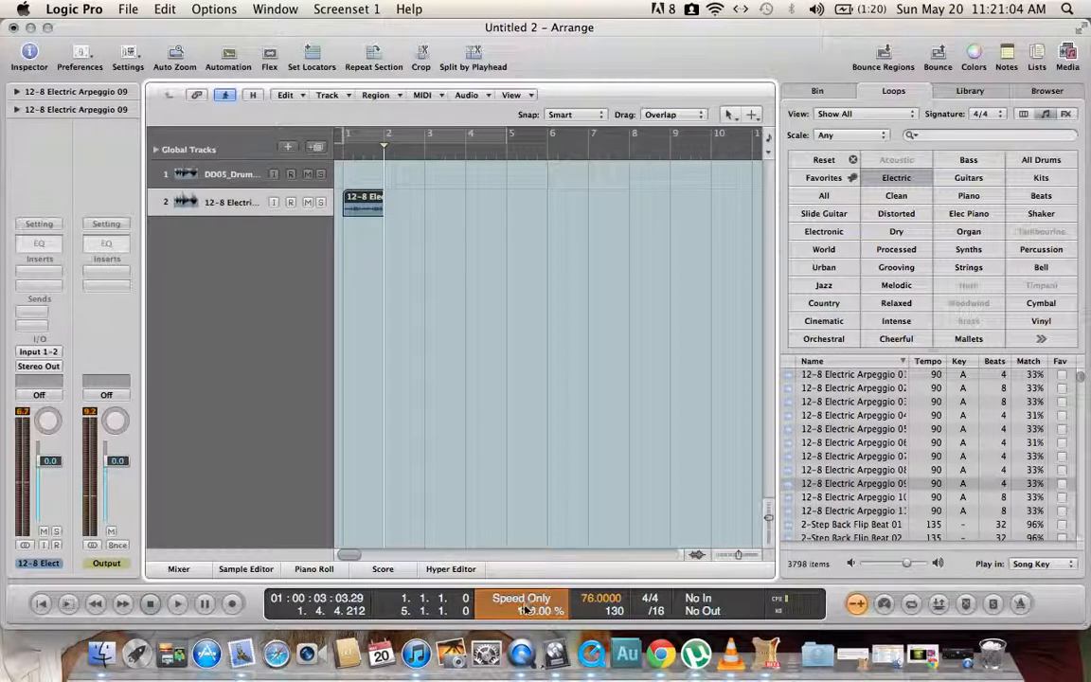
pyautogui.click(526, 607)
pyautogui.click(557, 541)
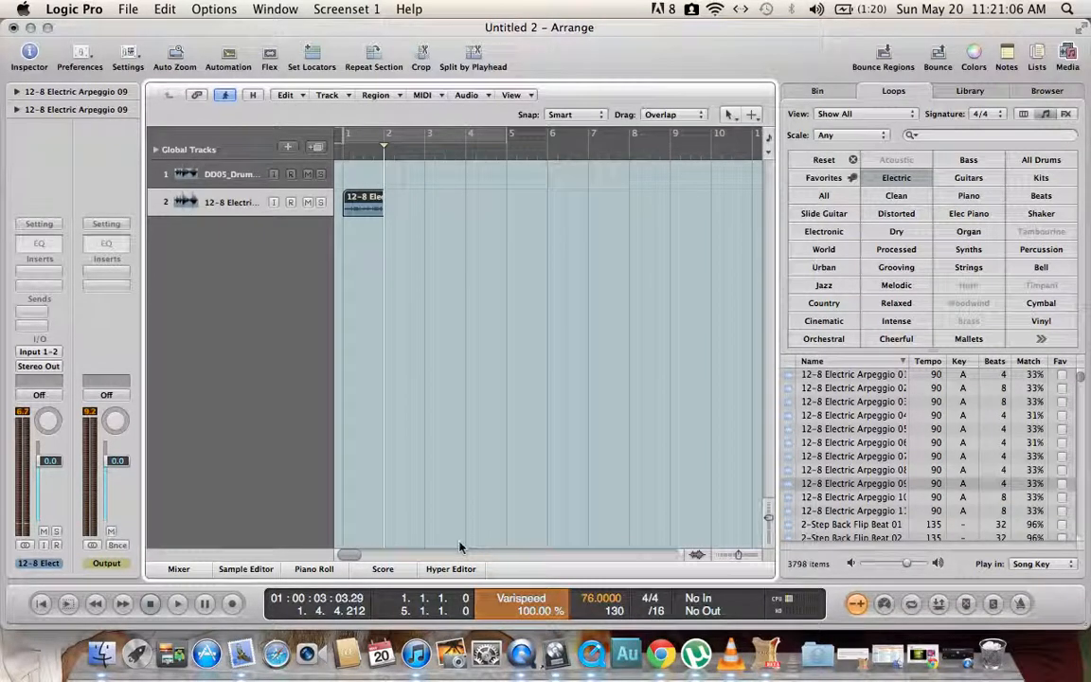
pyautogui.click(154, 606)
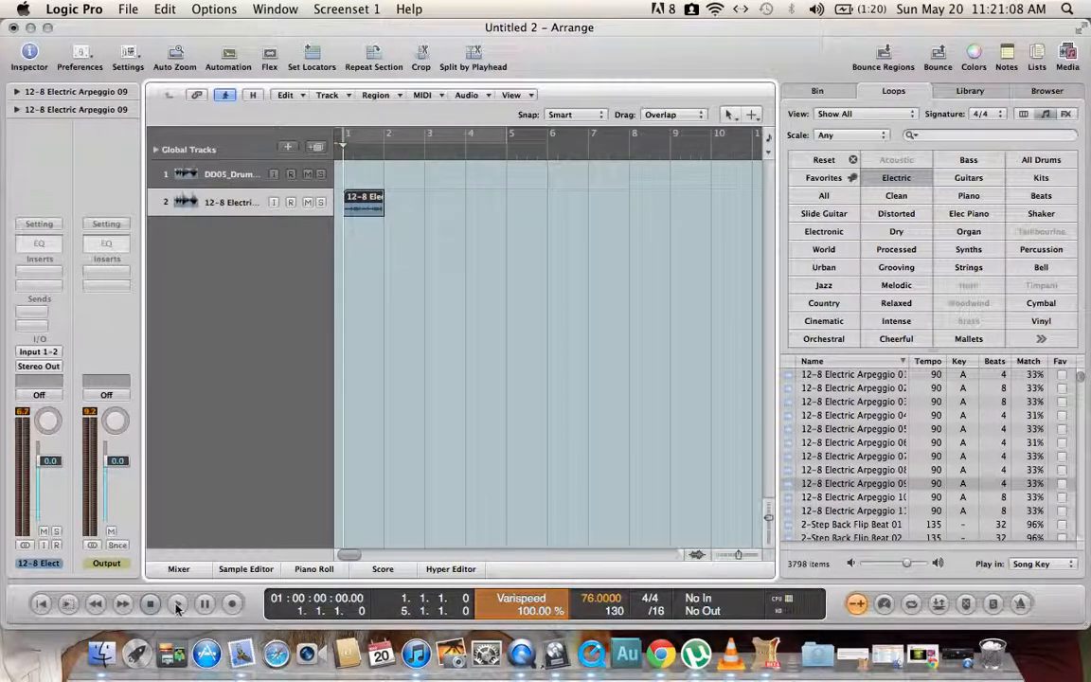
pyautogui.click(176, 604)
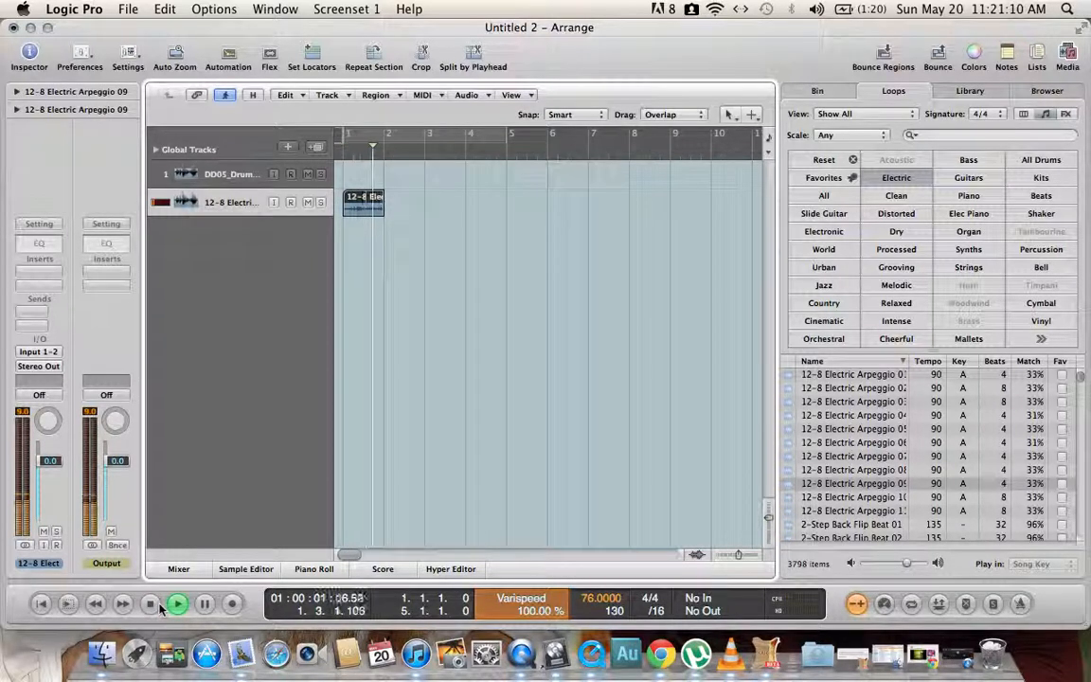
pyautogui.press('space')
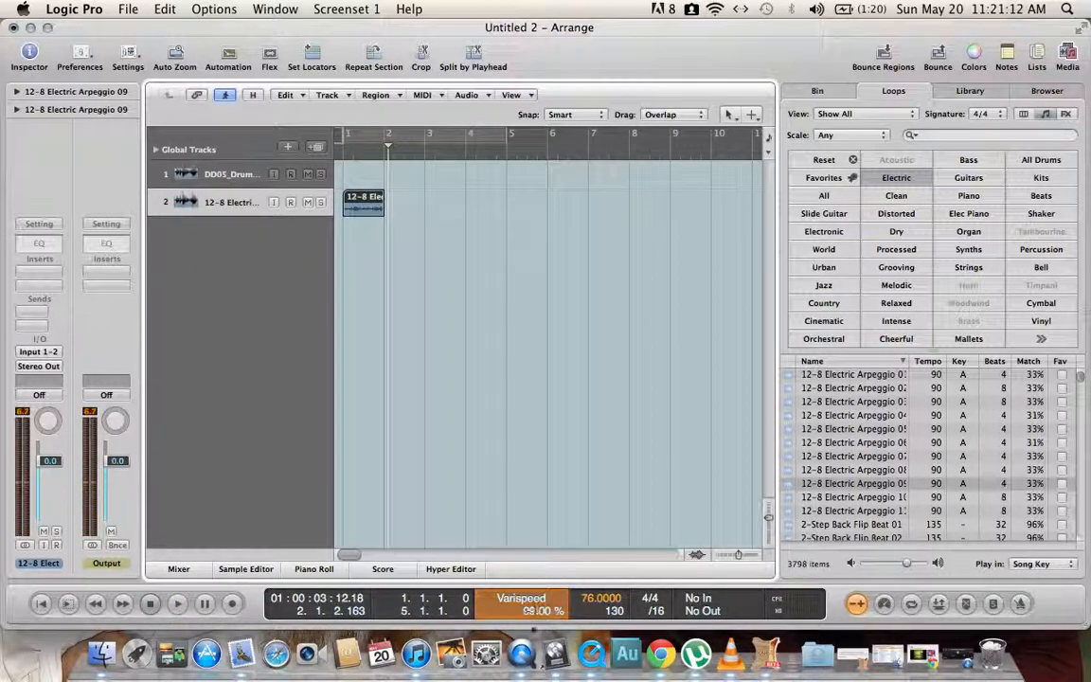
# Lower the varispeed to 40 % and play the arpeggio from the start, then stop playback
pyautogui.moveTo(544, 611); pyautogui.dragTo(544, 620)
pyautogui.click(151, 606)
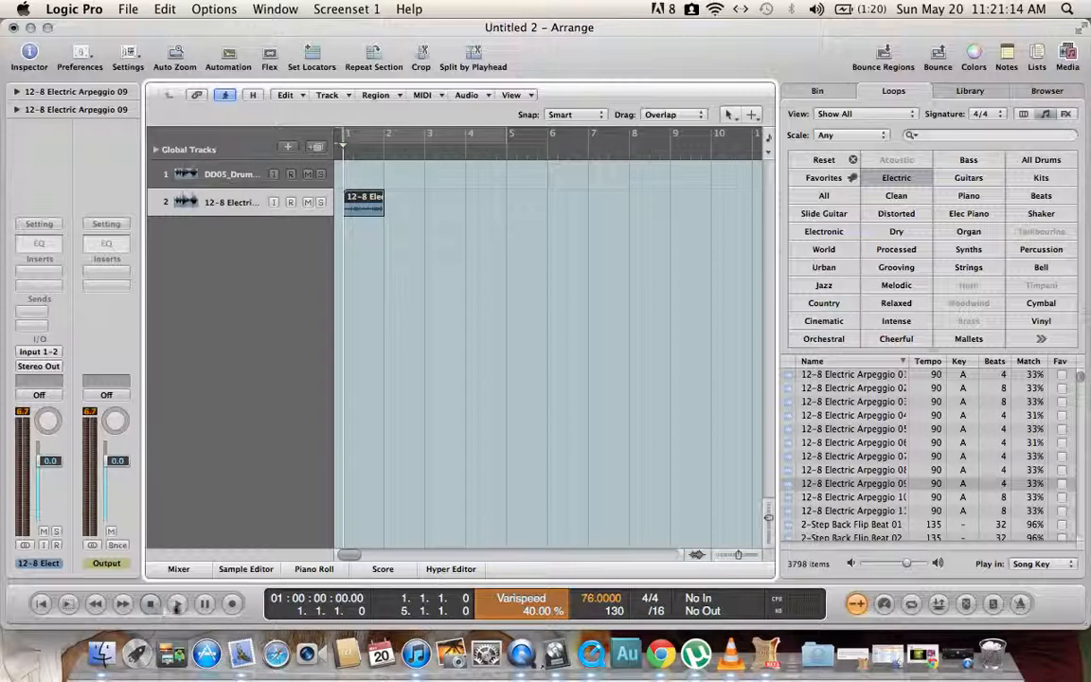
pyautogui.press('space')
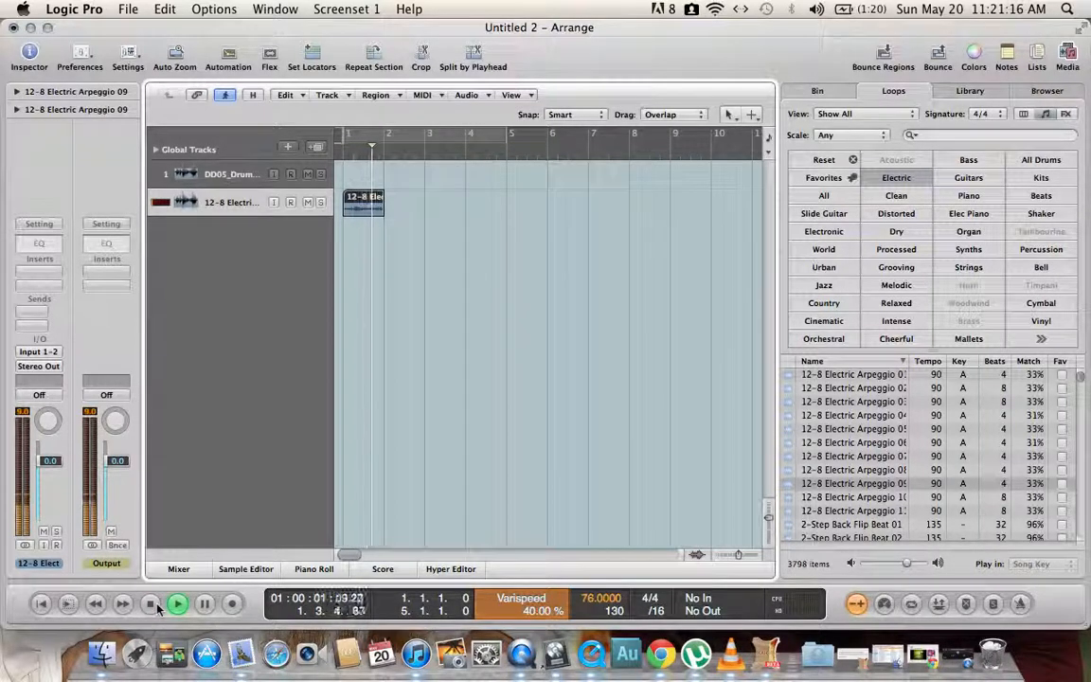
pyautogui.click(152, 605)
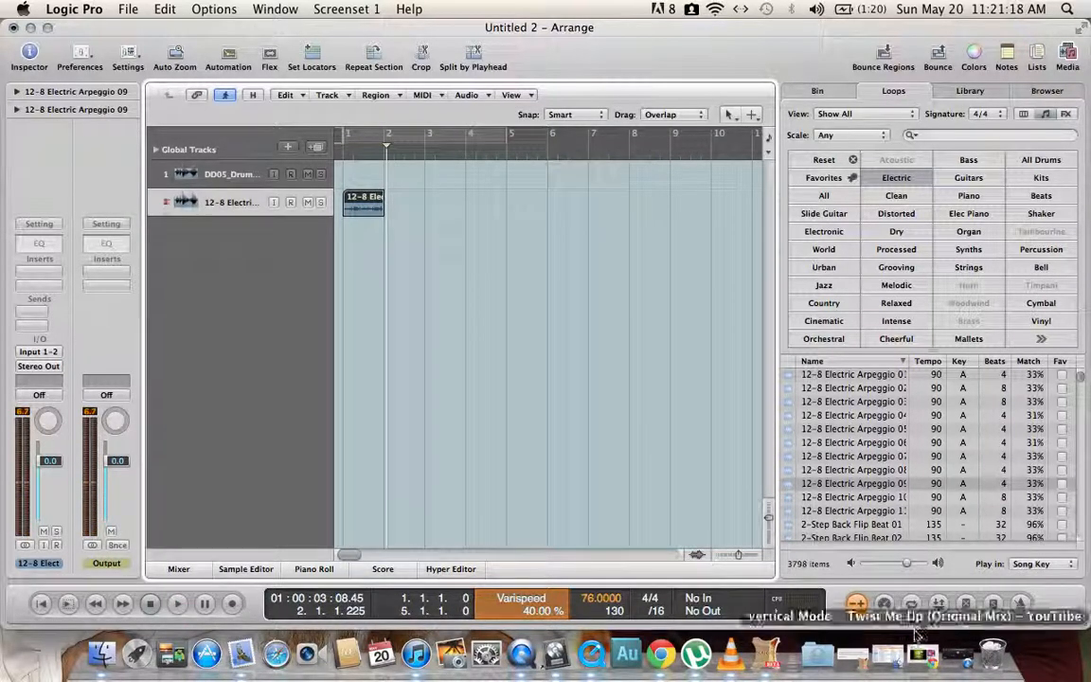
# Switch to the minimized QuickTime Player window
pyautogui.click(952, 653)
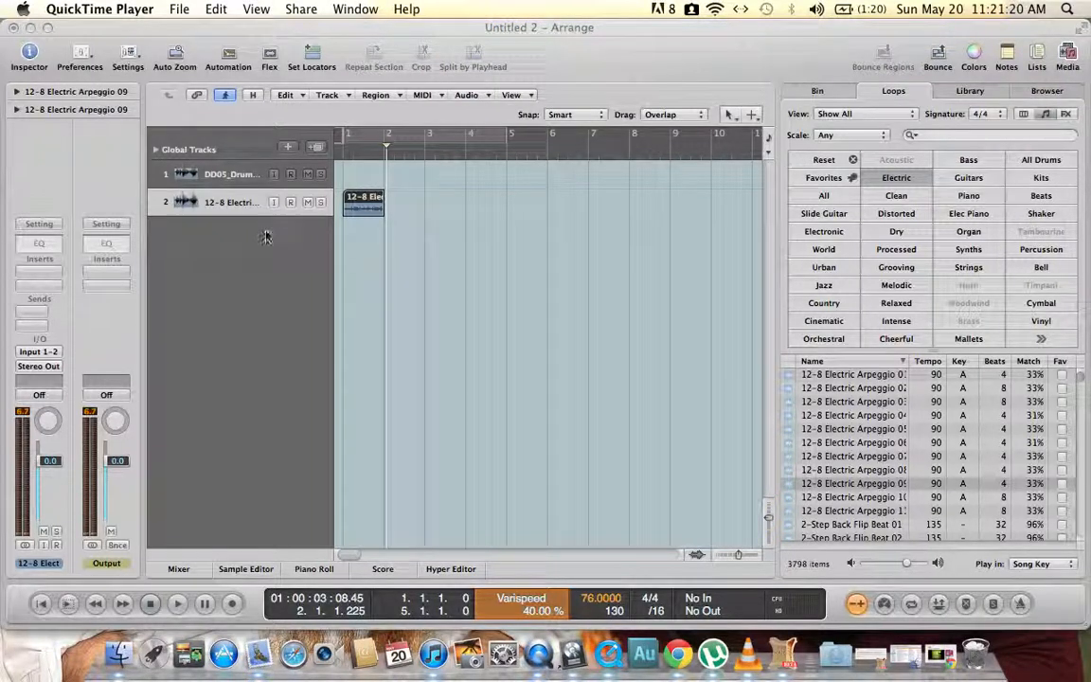